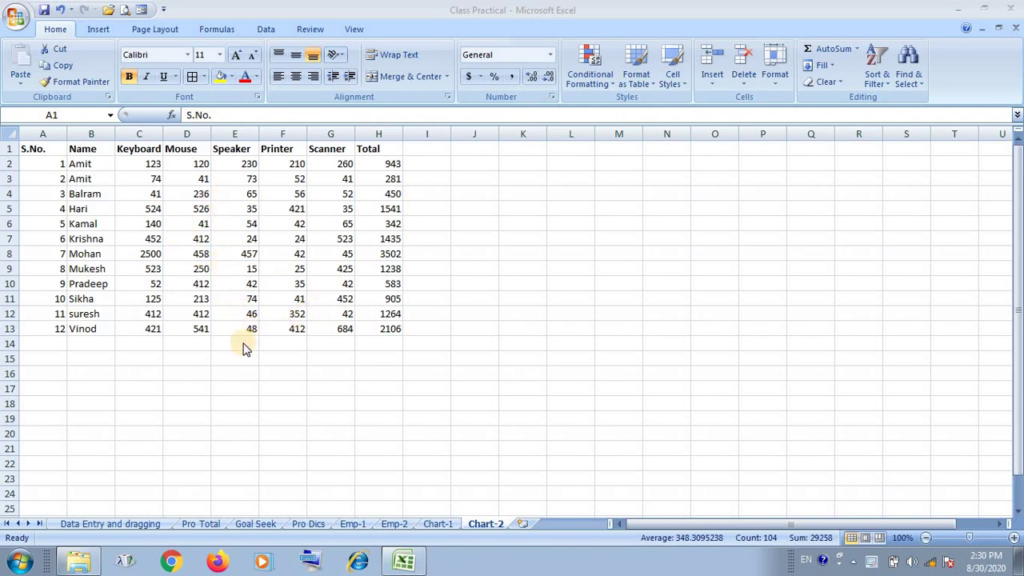
- Select the data range A1:H13 and the entire worksheet in turn, clearing the selection after each
{"action": "left_click", "coordinate": [216, 373]}
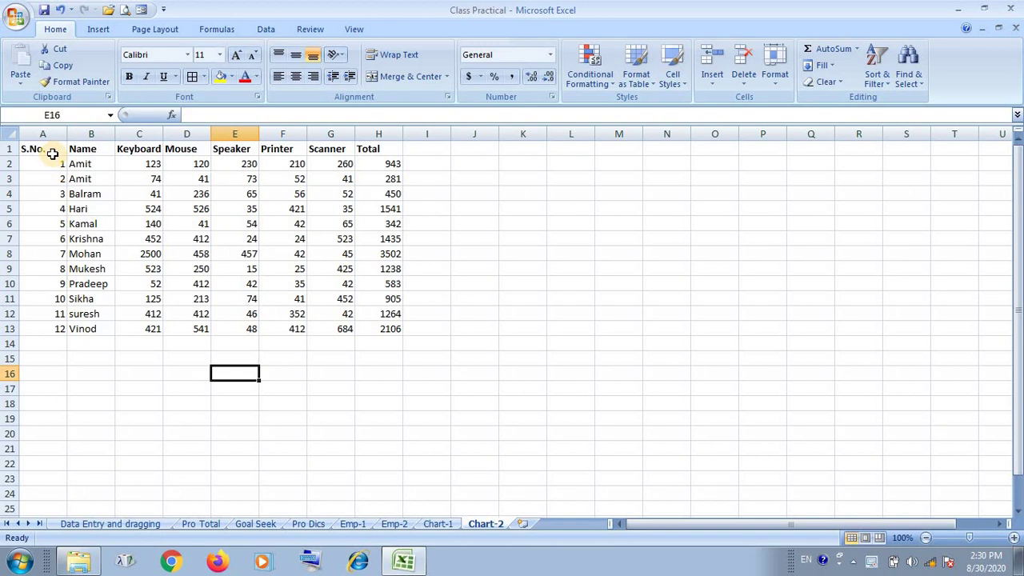
{"action": "left_click_drag", "start_coordinate": [51, 153], "coordinate": [394, 323]}
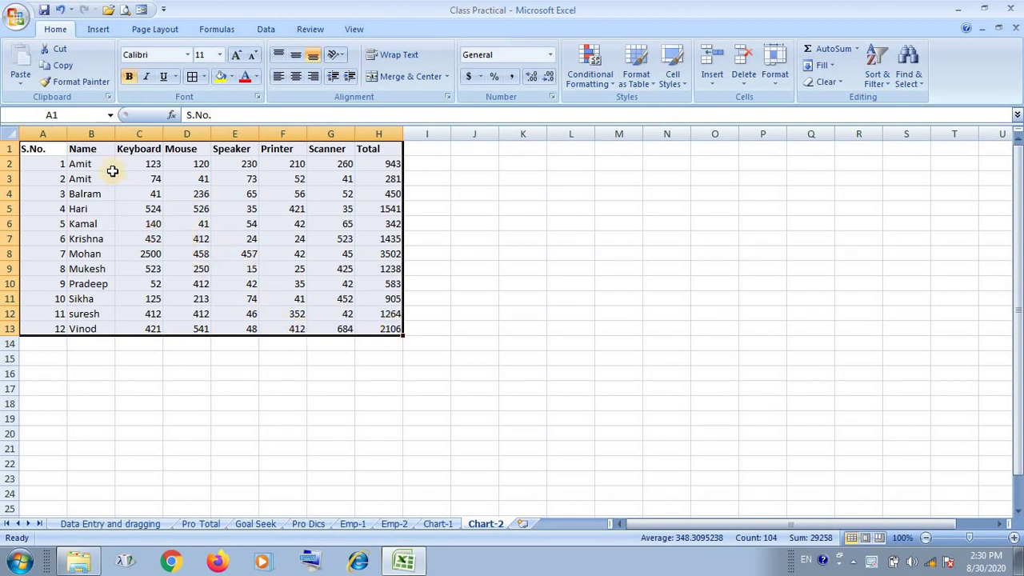
{"action": "left_click", "coordinate": [219, 354]}
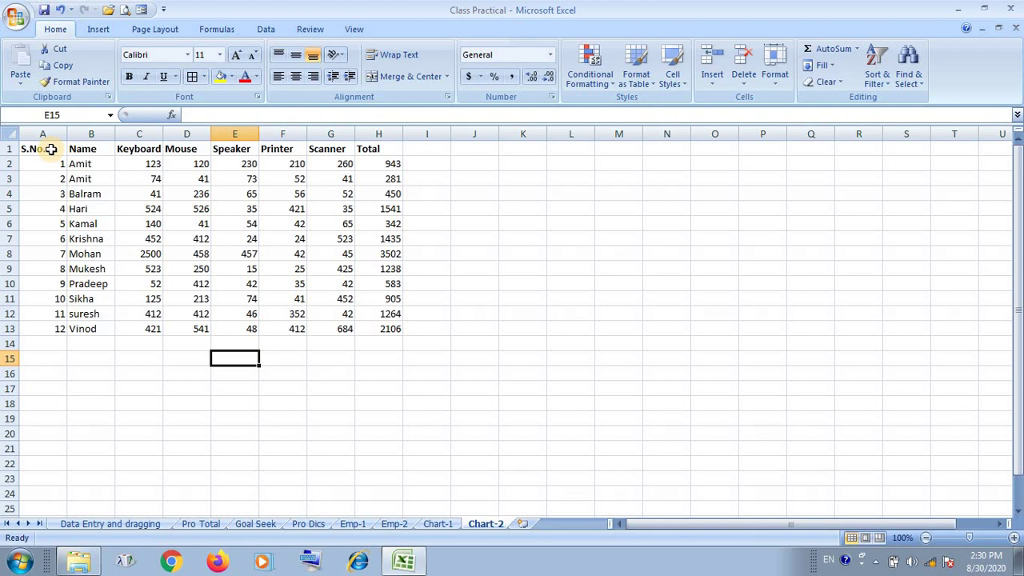
{"action": "left_click_drag", "start_coordinate": [51, 148], "coordinate": [375, 324]}
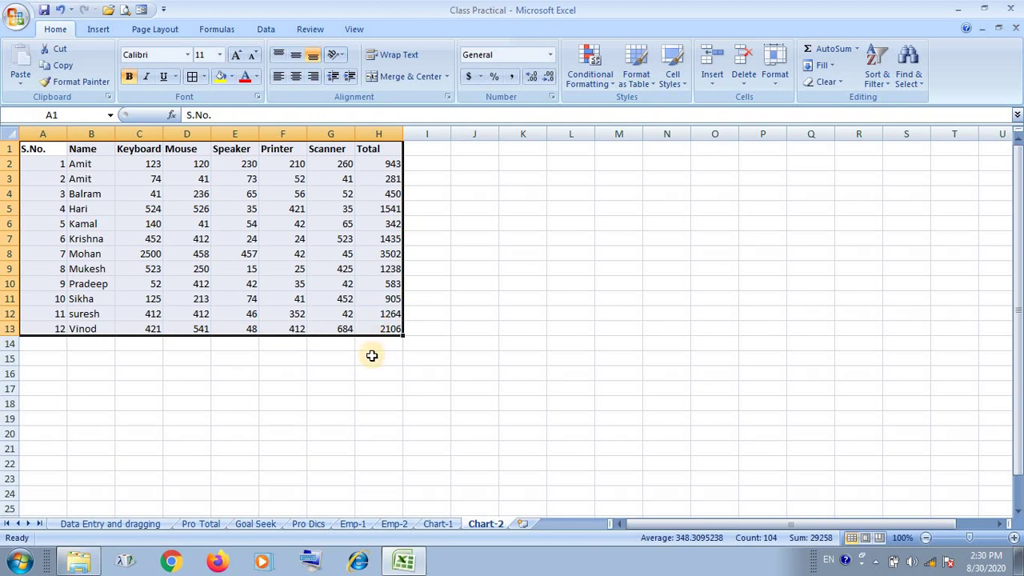
{"action": "left_click", "coordinate": [307, 396]}
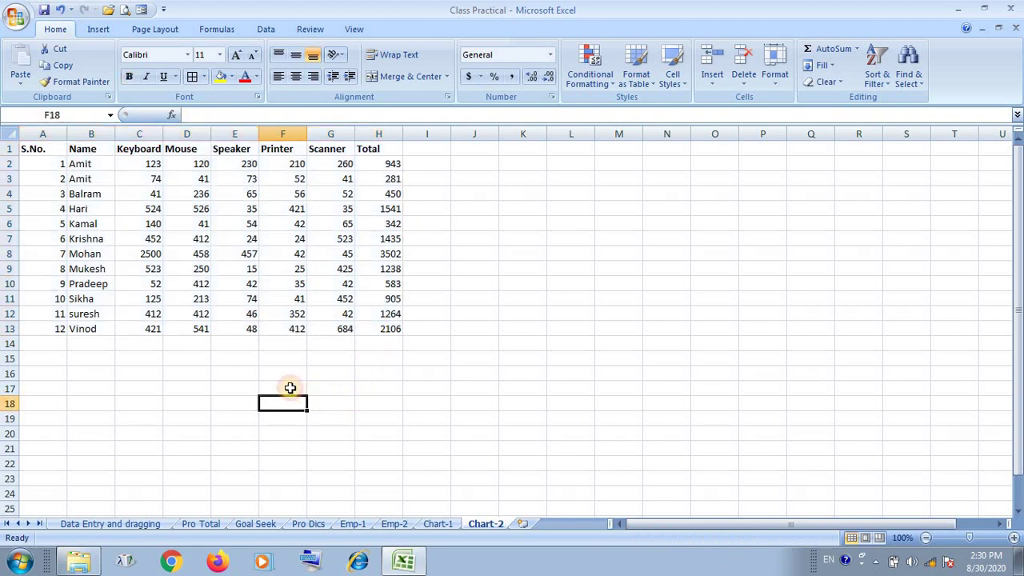
{"action": "left_click", "coordinate": [9, 134]}
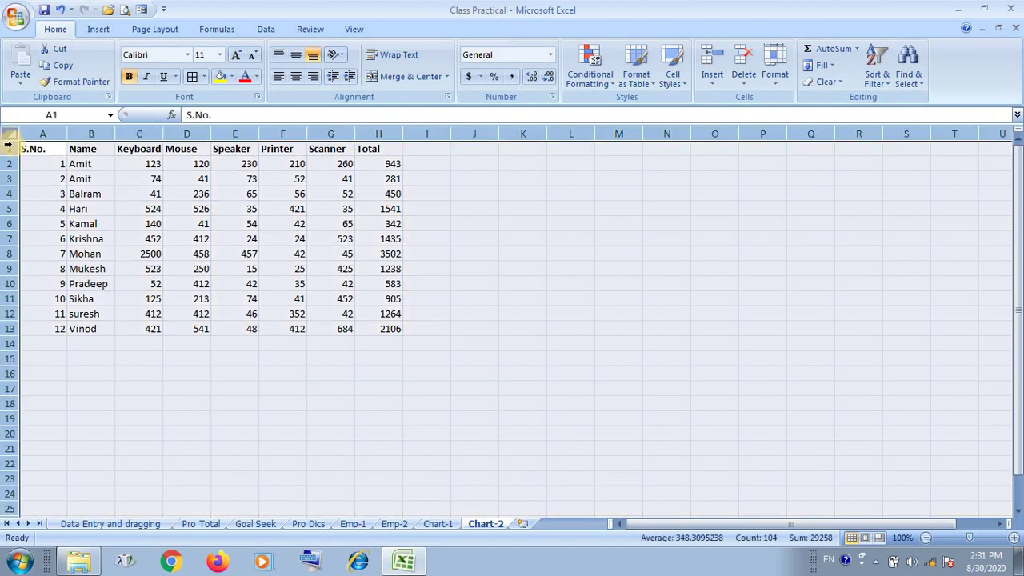
{"action": "left_click", "coordinate": [175, 354]}
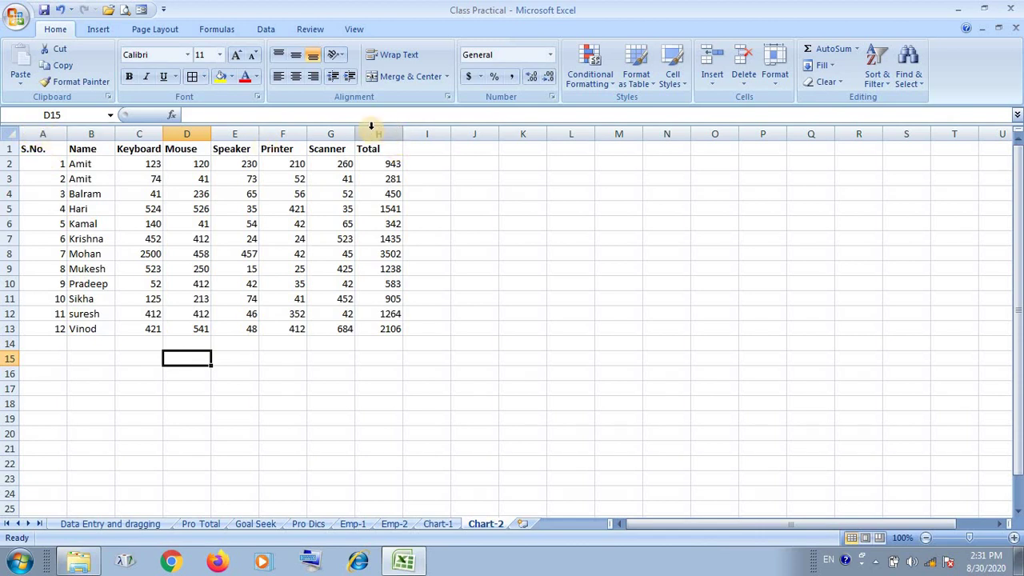
- Select the entire Scanner, Printer and Speaker columns one at a time, and clear the selection
{"action": "left_click", "coordinate": [332, 131]}
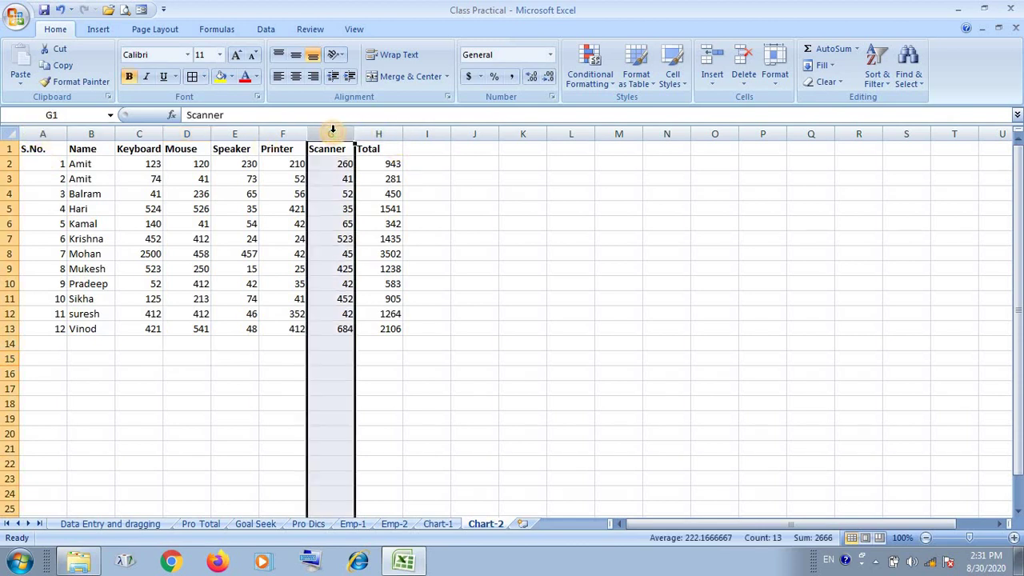
{"action": "left_click", "coordinate": [283, 132]}
{"action": "left_click", "coordinate": [241, 131]}
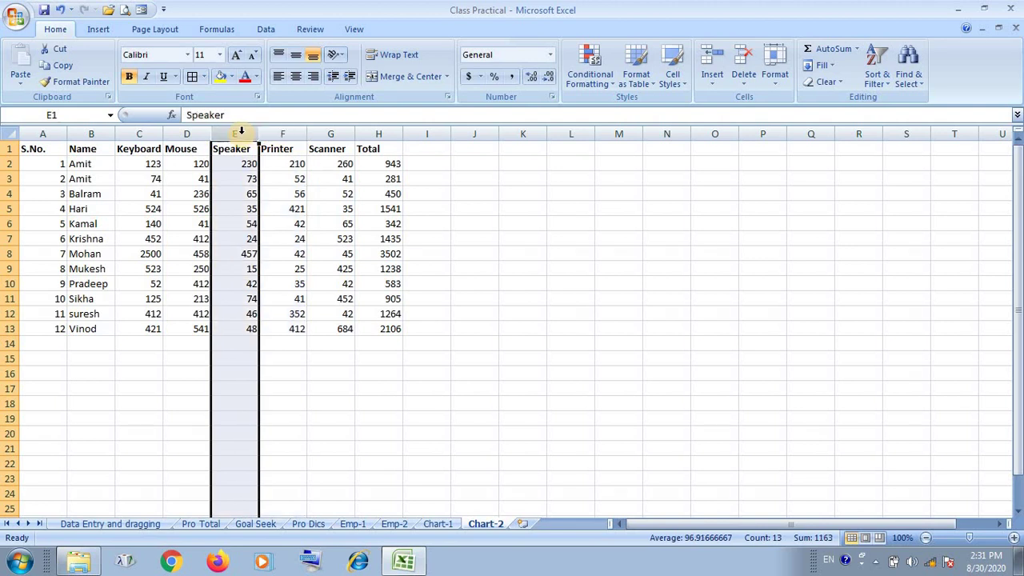
{"action": "left_click", "coordinate": [431, 403]}
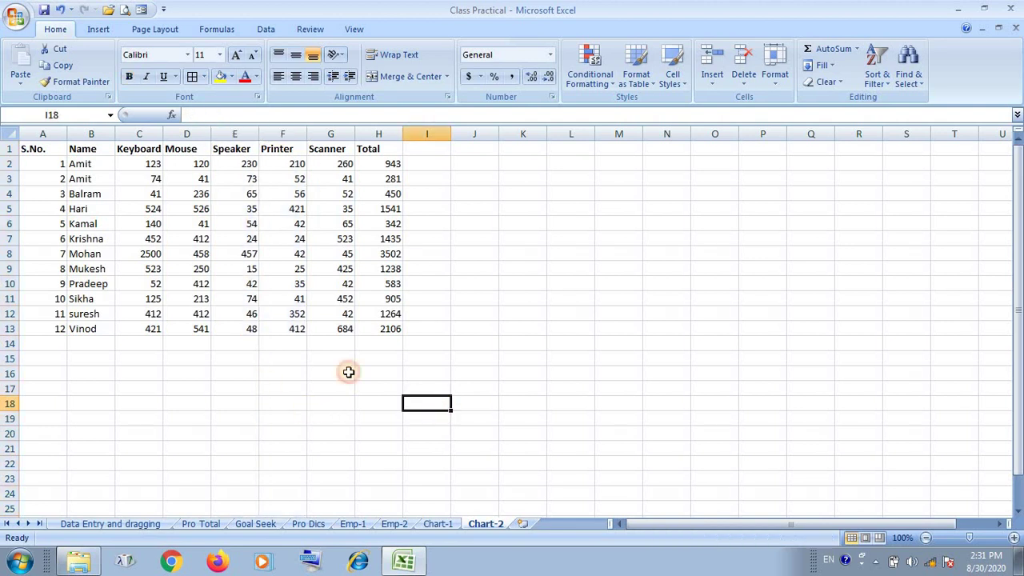
- Select the entire rows 3 and 4 one at a time, and clear the selection
{"action": "left_click", "coordinate": [9, 180]}
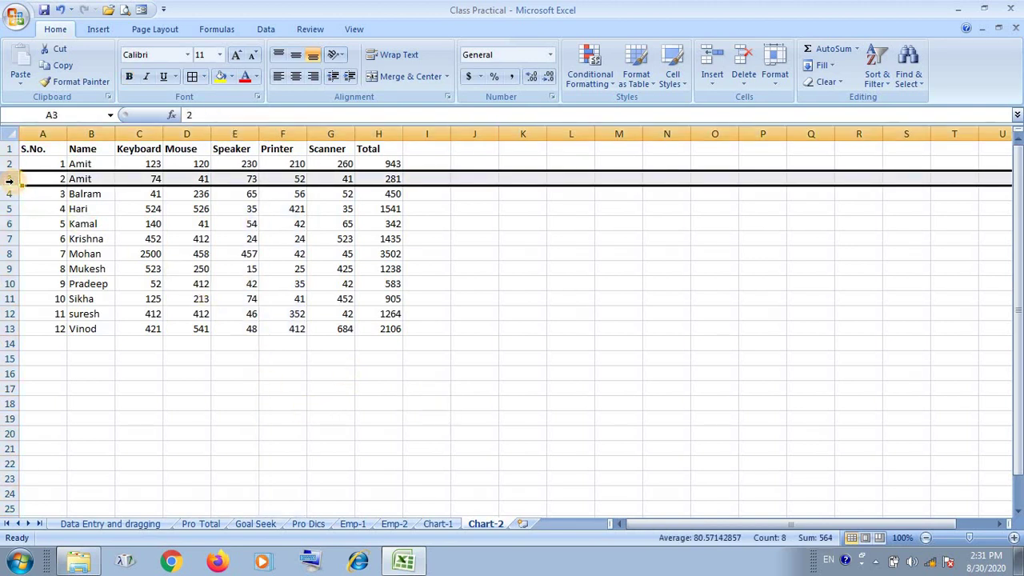
{"action": "left_click", "coordinate": [10, 195]}
{"action": "left_click", "coordinate": [181, 370]}
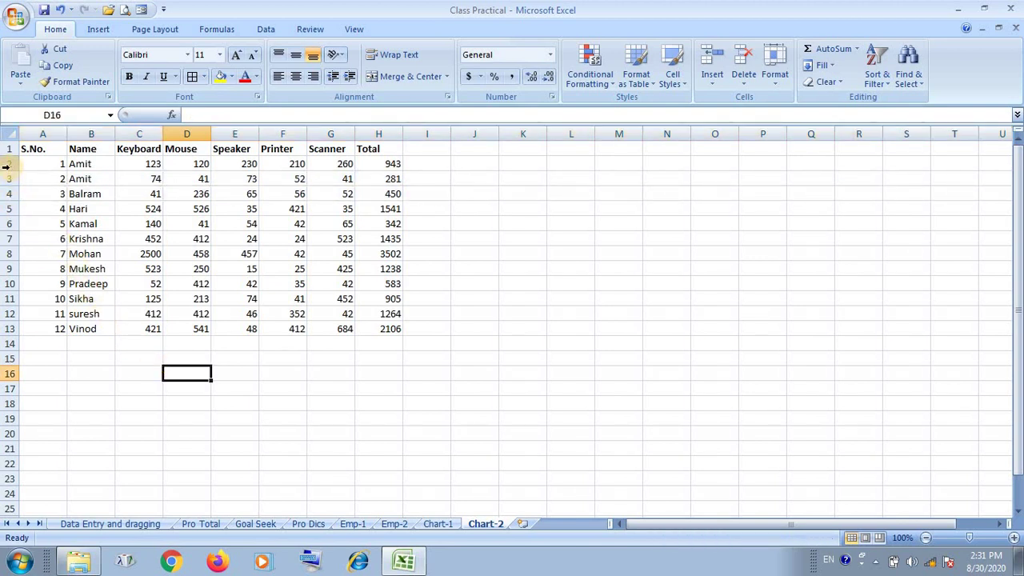
- Search the installed programs for "osk" and launch the On-Screen Keyboard
{"action": "left_click", "coordinate": [20, 561]}
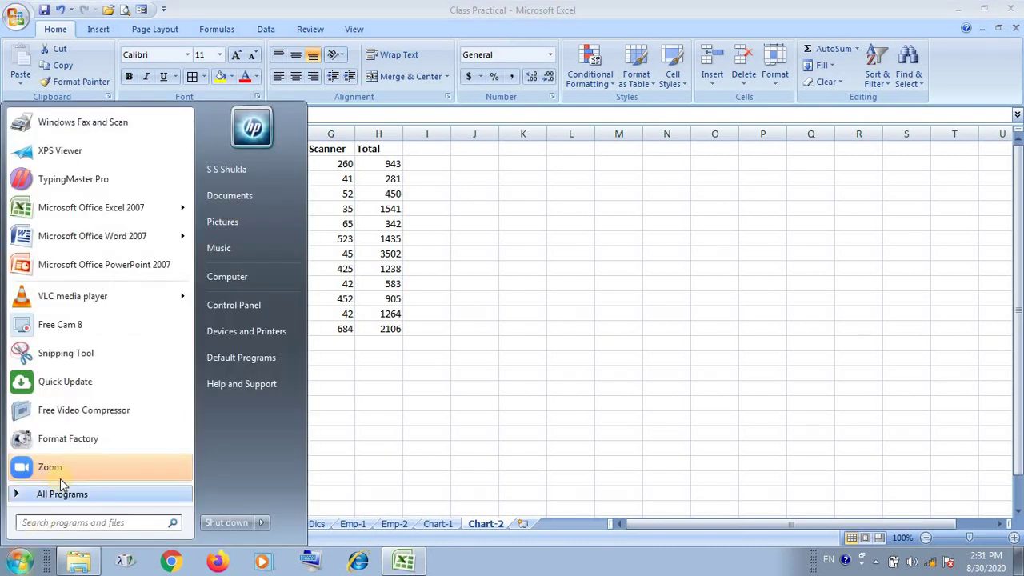
{"action": "left_click", "coordinate": [79, 522]}
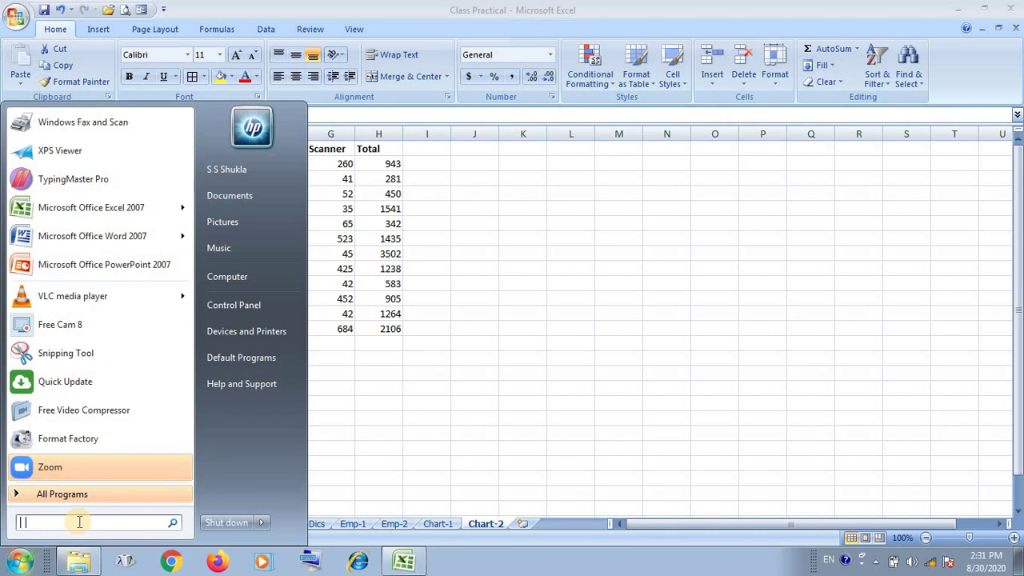
{"action": "type", "text": "osk"}
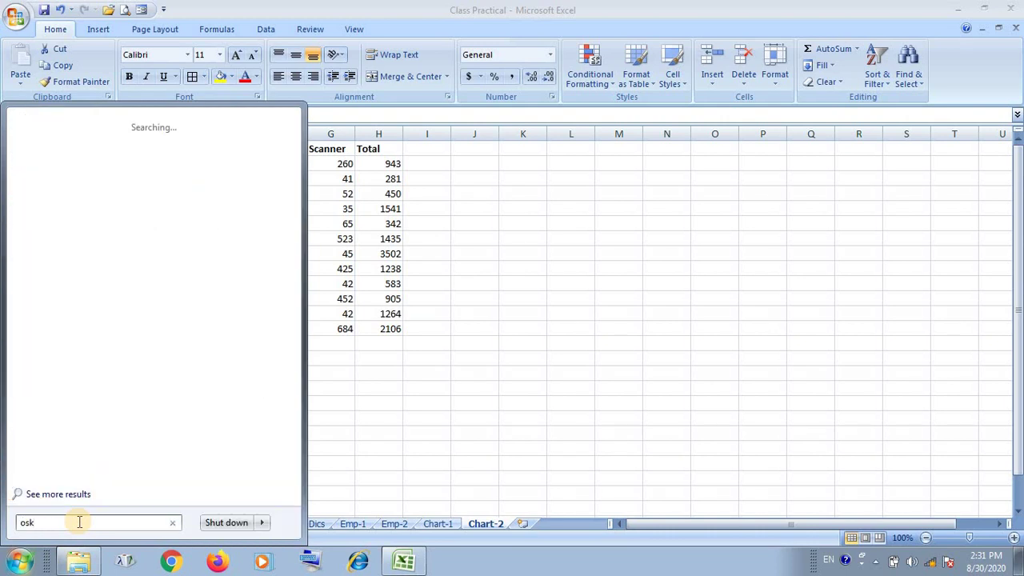
{"action": "key", "text": "Return"}
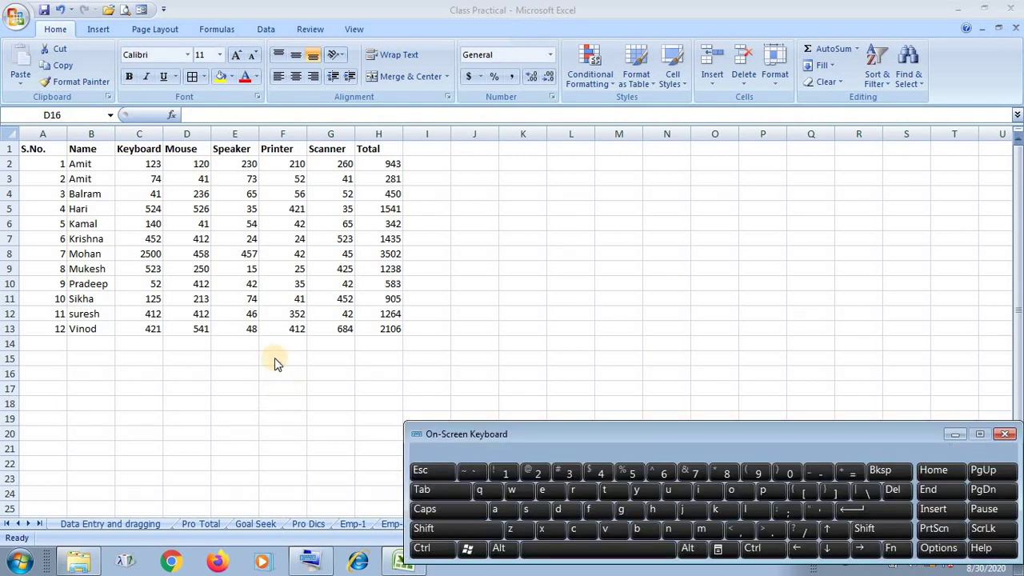
{"action": "left_click", "coordinate": [73, 283]}
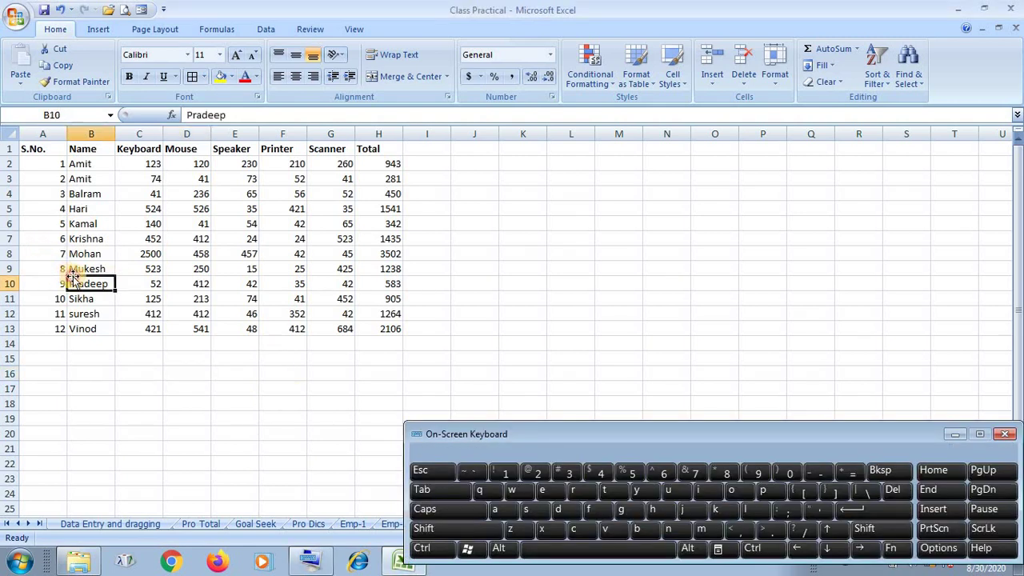
{"action": "left_click", "coordinate": [436, 528]}
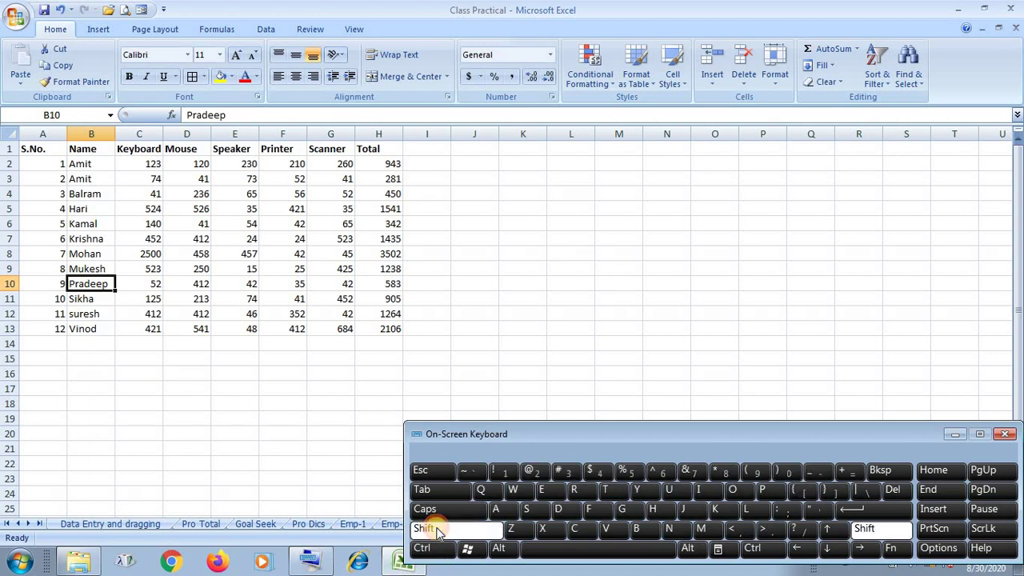
{"action": "left_click", "coordinate": [8, 170]}
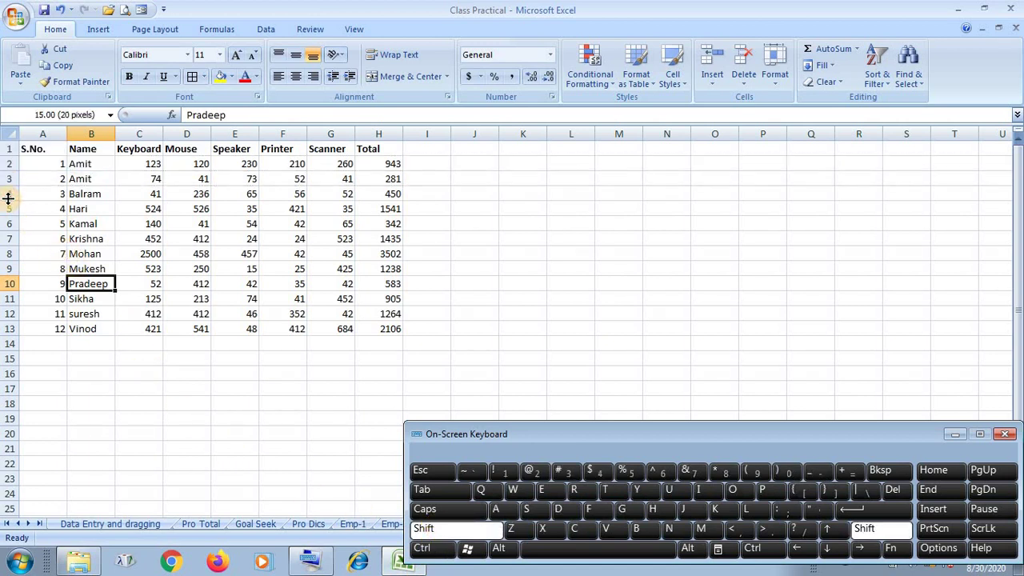
{"action": "left_click", "coordinate": [436, 528]}
{"action": "left_click", "coordinate": [196, 418]}
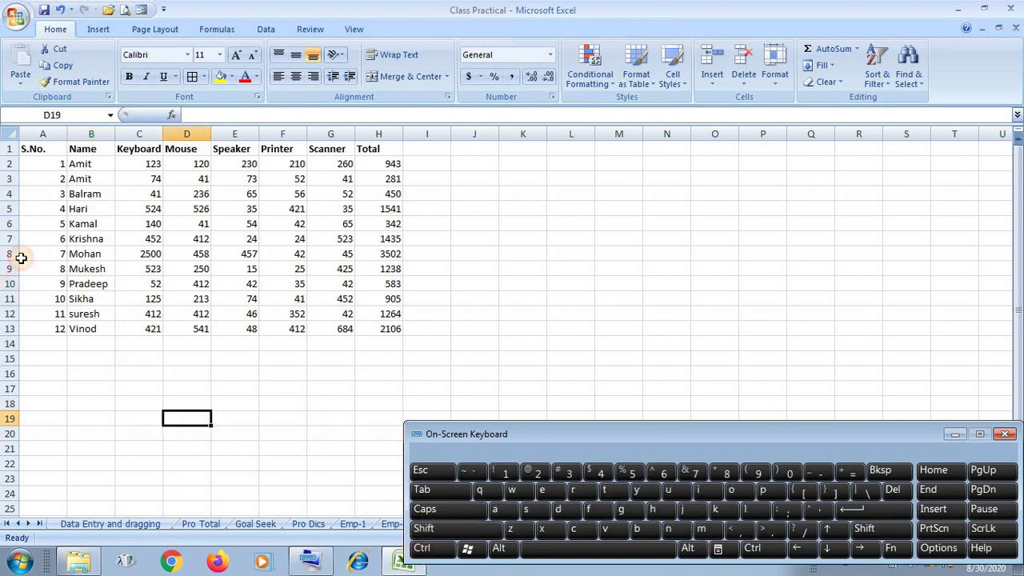
- Select the contiguous rows 4 through 11 as a range, using the On-Screen Keyboard's range modifier
{"action": "left_click", "coordinate": [8, 167]}
{"action": "left_click", "coordinate": [8, 193]}
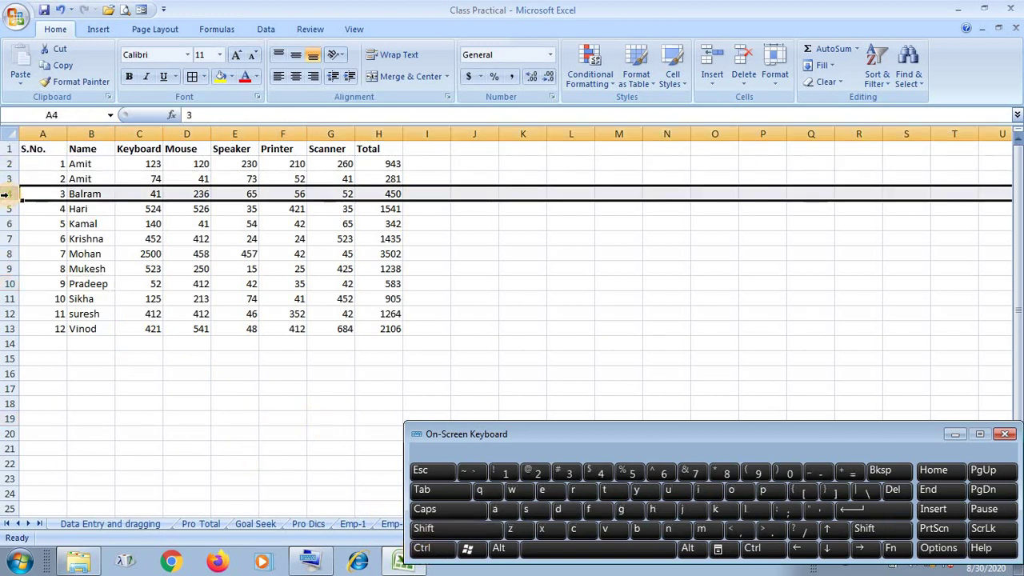
{"action": "left_click", "coordinate": [439, 532]}
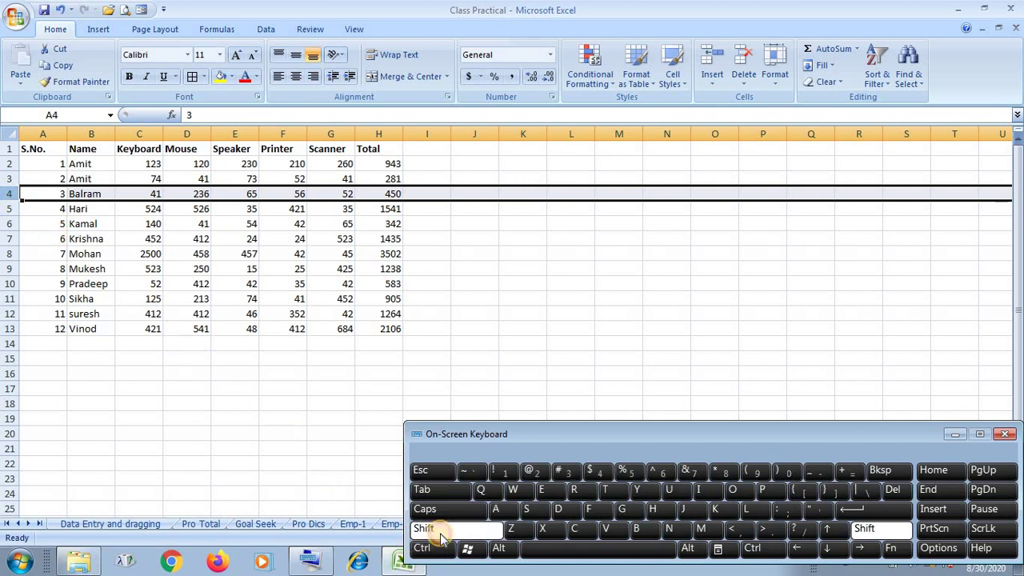
{"action": "left_click", "coordinate": [5, 299]}
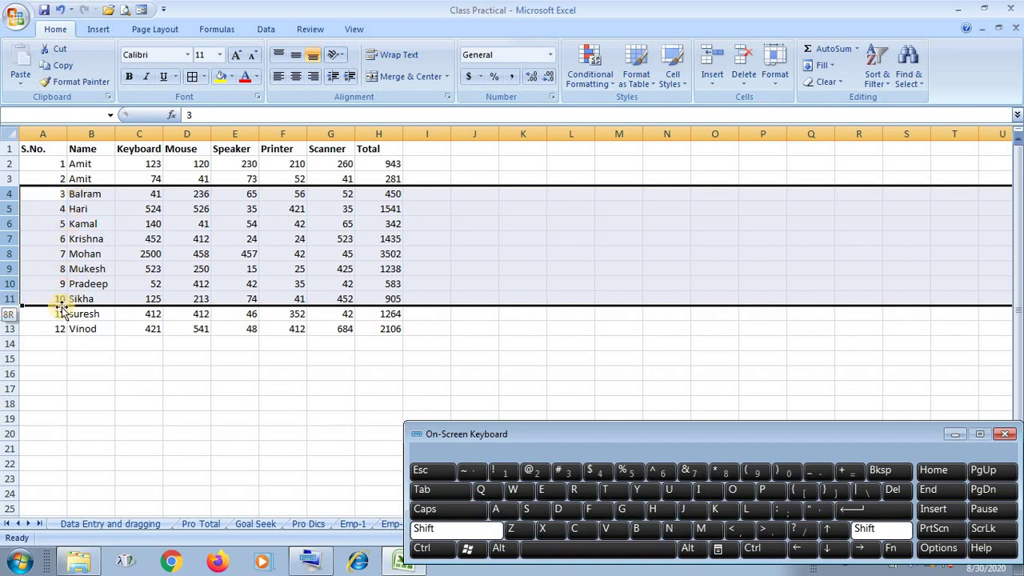
- Resize the range anchored at A4 to several different cell blocks, finishing with A4:F15, and clear the selection
{"action": "left_click", "coordinate": [124, 397], "text": "shift"}
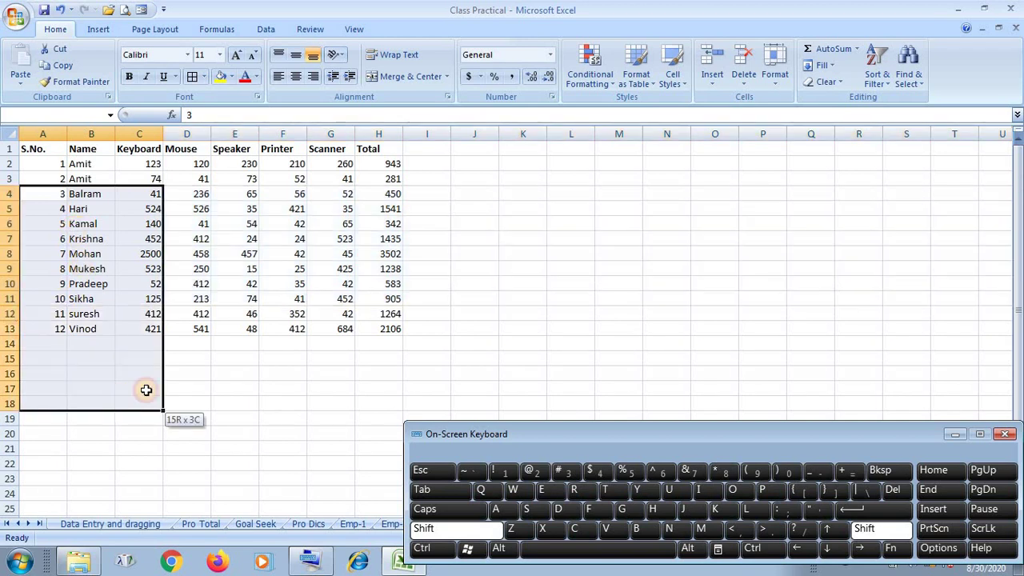
{"action": "left_click", "coordinate": [264, 370], "text": "shift"}
{"action": "left_click", "coordinate": [338, 256], "text": "shift"}
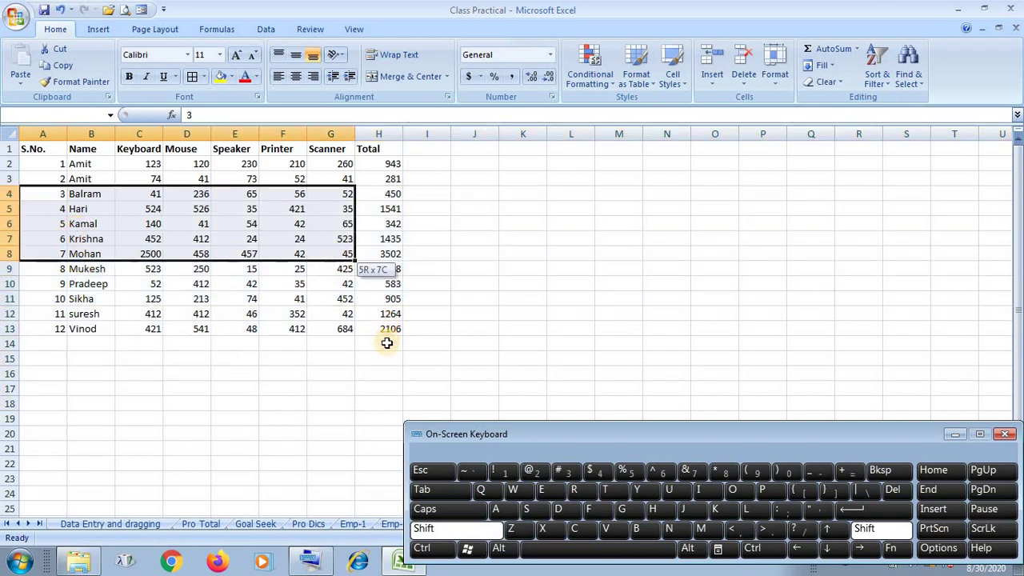
{"action": "left_click", "coordinate": [387, 342], "text": "shift"}
{"action": "left_click", "coordinate": [331, 371], "text": "shift"}
{"action": "left_click", "coordinate": [301, 256], "text": "shift"}
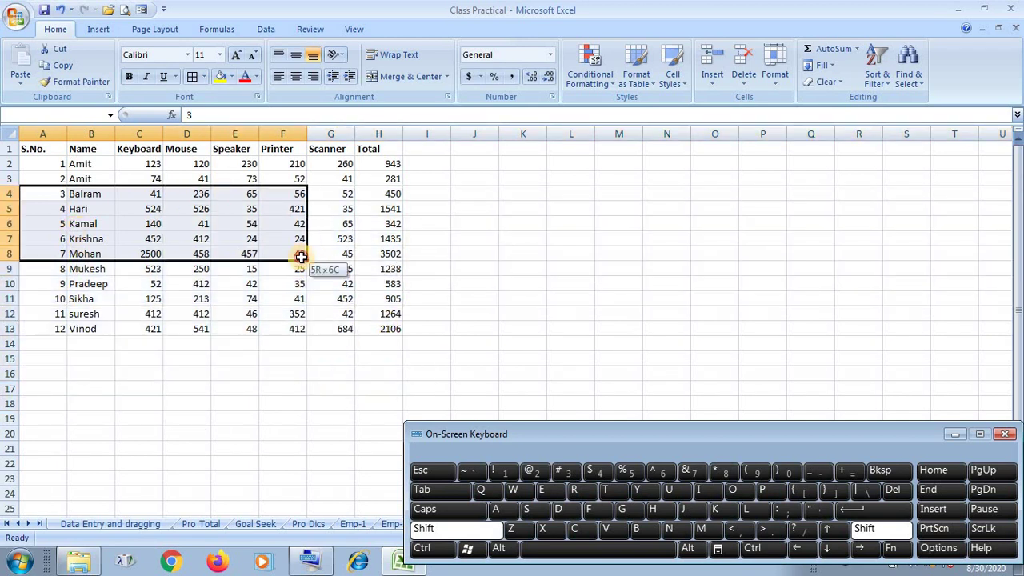
{"action": "left_click", "coordinate": [427, 240], "text": "shift"}
{"action": "left_click", "coordinate": [336, 327], "text": "shift"}
{"action": "left_click", "coordinate": [300, 360], "text": "shift"}
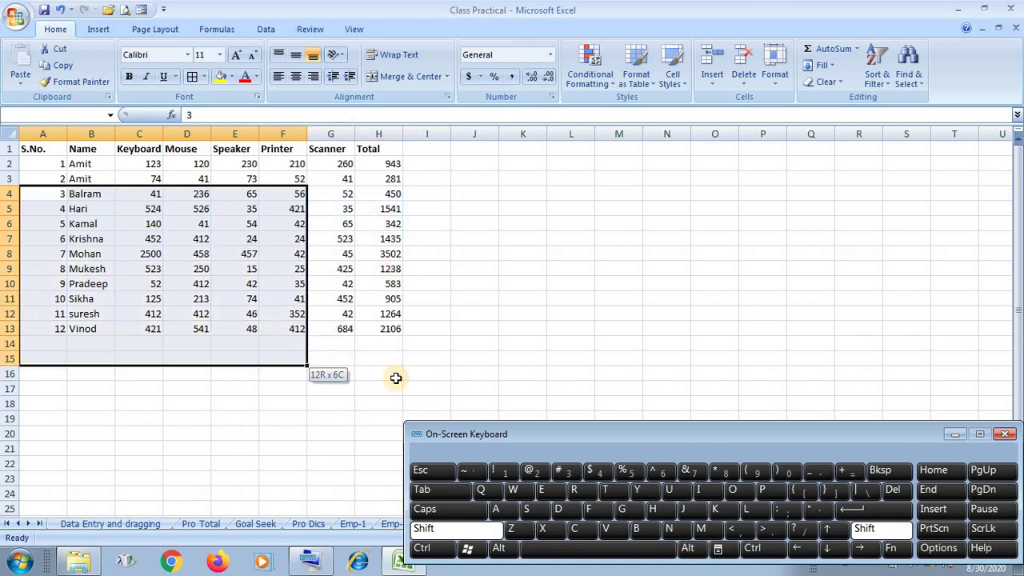
{"action": "left_click", "coordinate": [452, 534]}
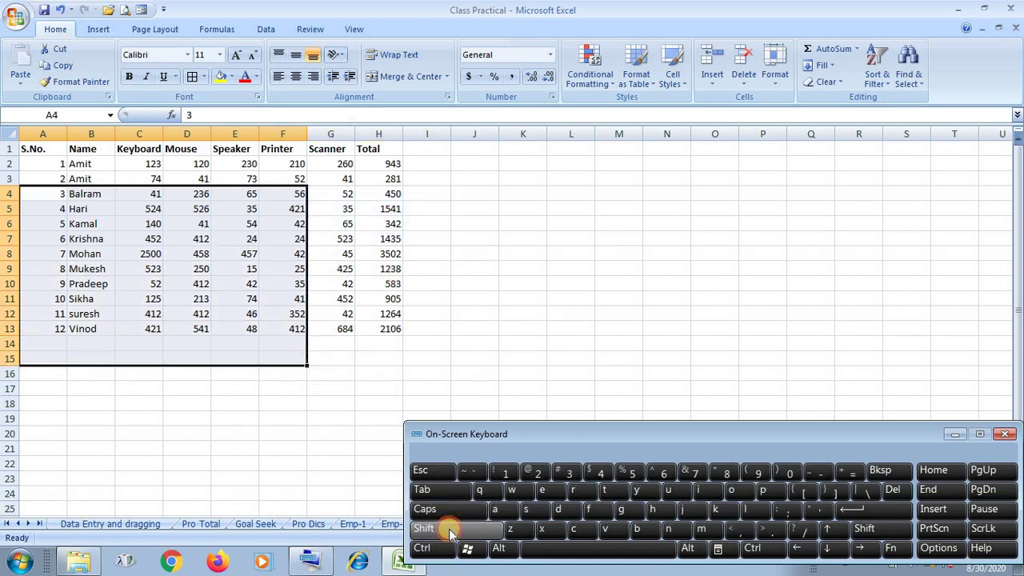
{"action": "left_click", "coordinate": [320, 416]}
{"action": "left_click", "coordinate": [335, 284]}
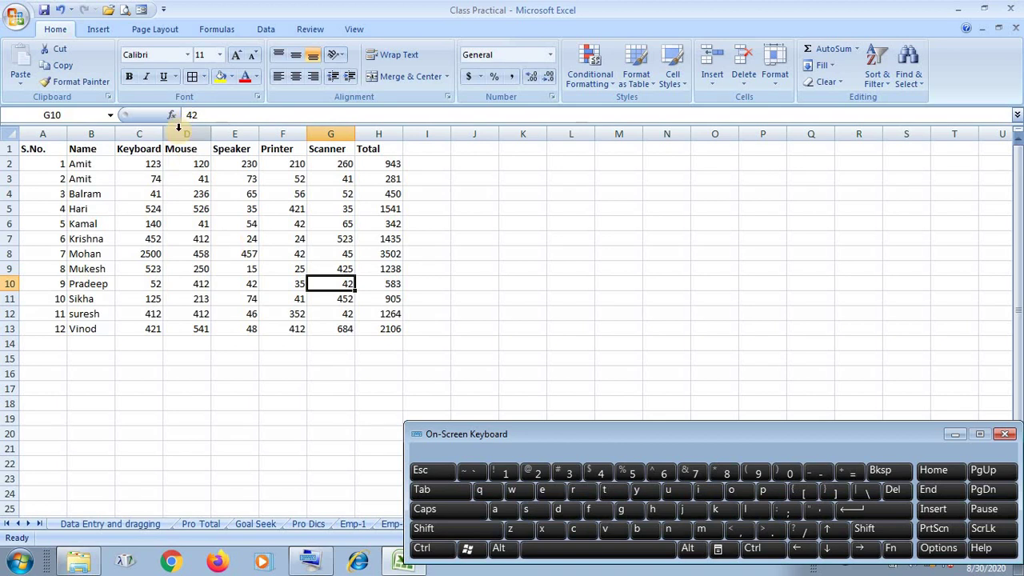
- Select the contiguous columns D through G, from Mouse to Scanner, as a range
{"action": "left_click", "coordinate": [187, 134]}
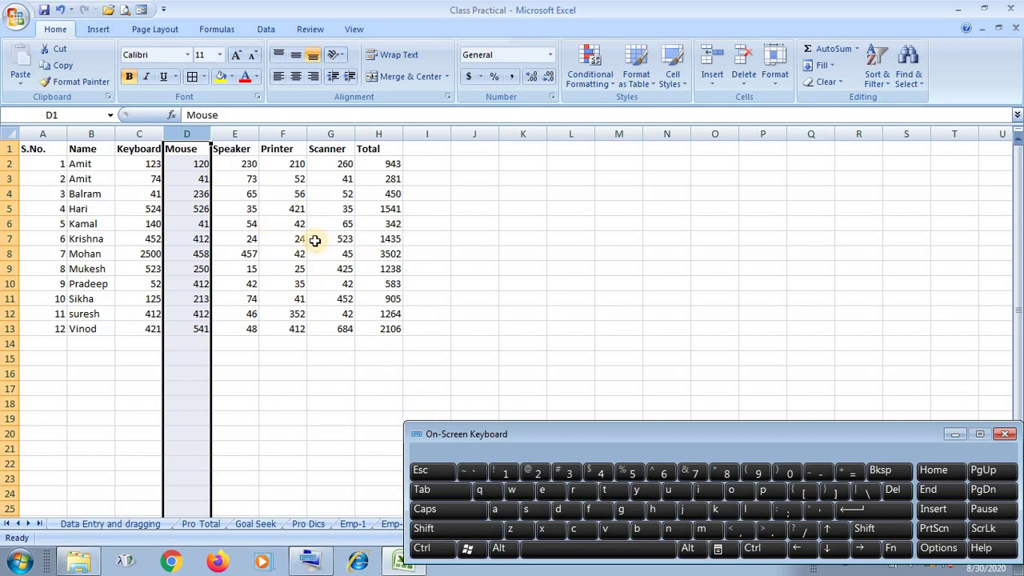
{"action": "left_click", "coordinate": [464, 528]}
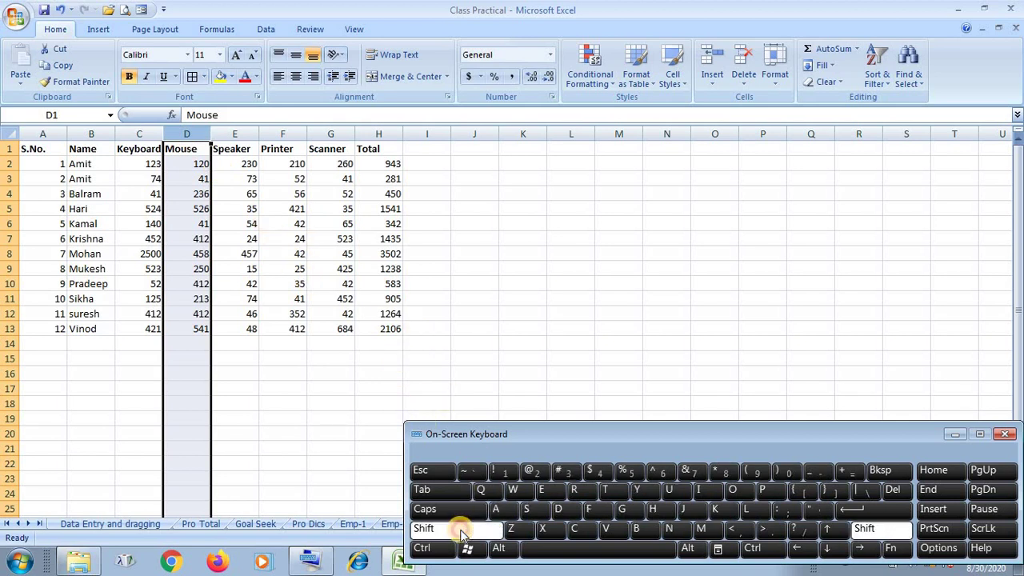
{"action": "left_click", "coordinate": [324, 136], "text": "shift"}
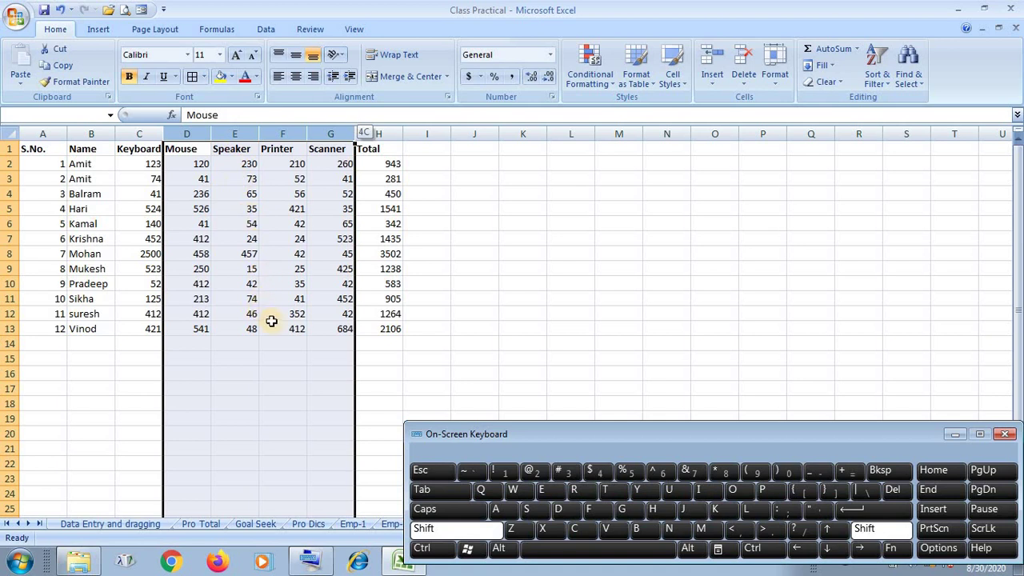
- Change the range anchored at D1 to the block D1:I15, release the range modifier and clear the selection
{"action": "left_click", "coordinate": [405, 353], "text": "shift"}
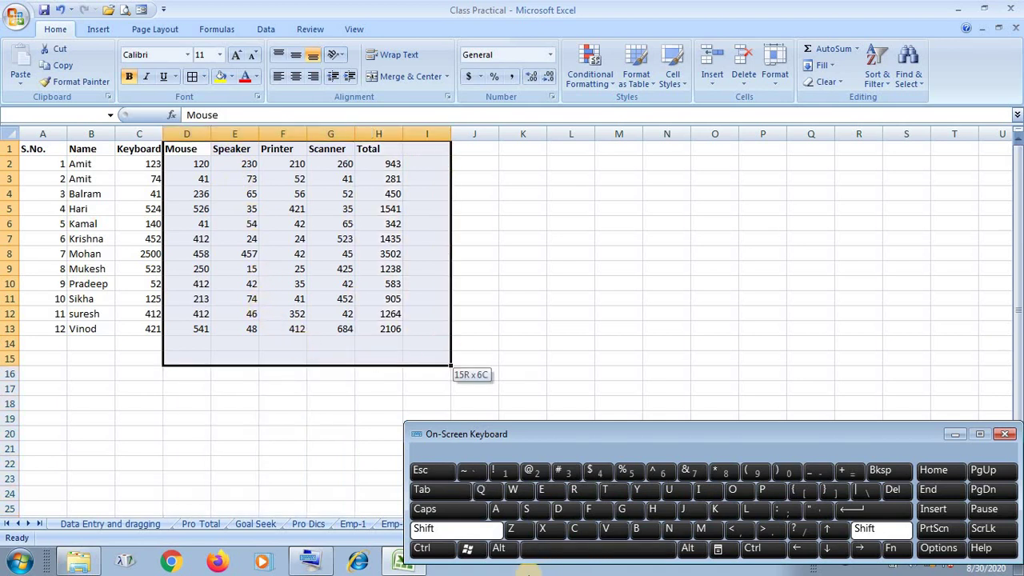
{"action": "left_click", "coordinate": [468, 532]}
{"action": "left_click", "coordinate": [232, 432]}
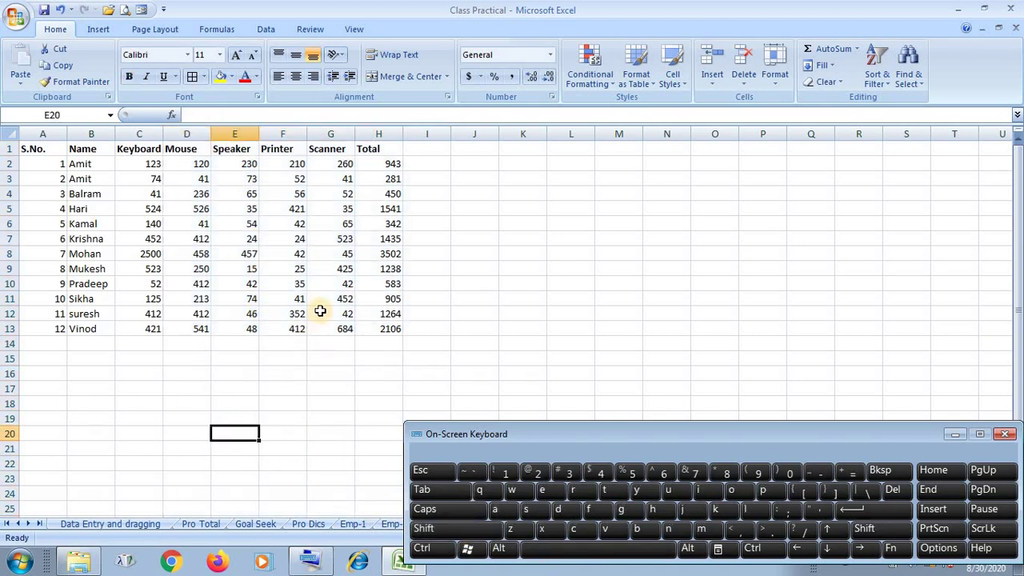
{"action": "left_click", "coordinate": [320, 310]}
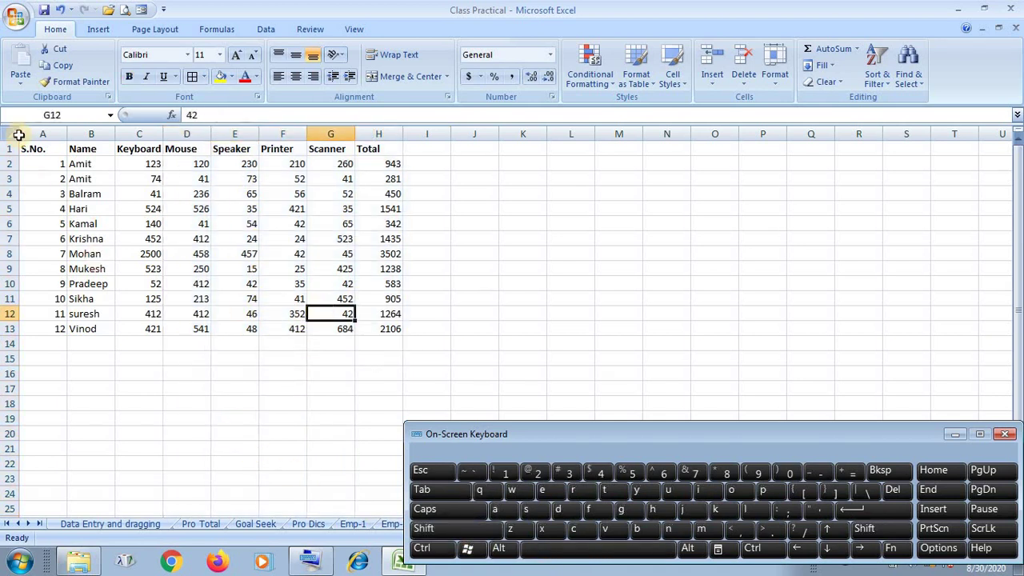
- Select the non-adjacent columns C, E and G (Keyboard, Speaker and Scanner) together, using the On-Screen Keyboard's Ctrl modifier
{"action": "left_click", "coordinate": [139, 133]}
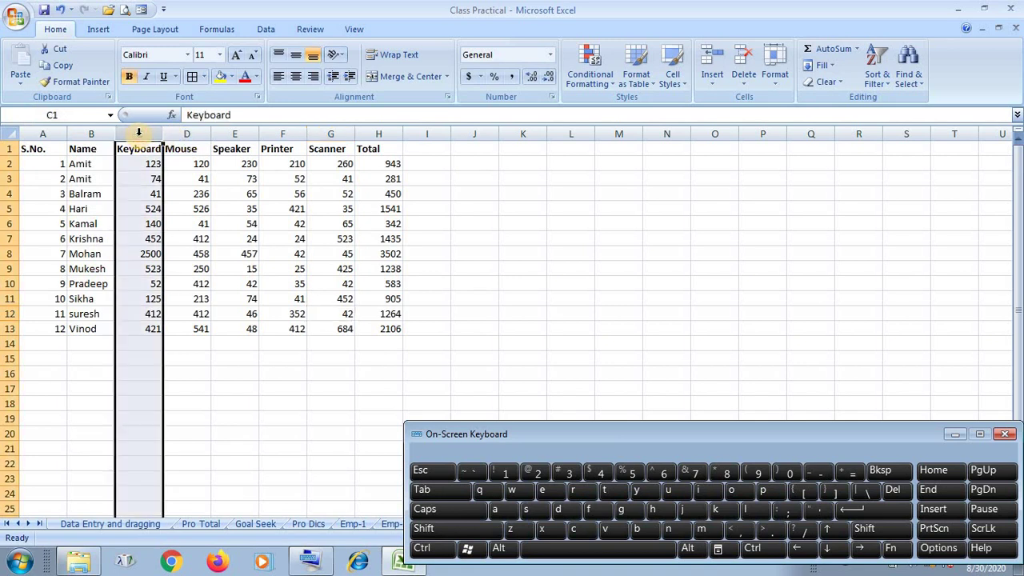
{"action": "left_click", "coordinate": [422, 549]}
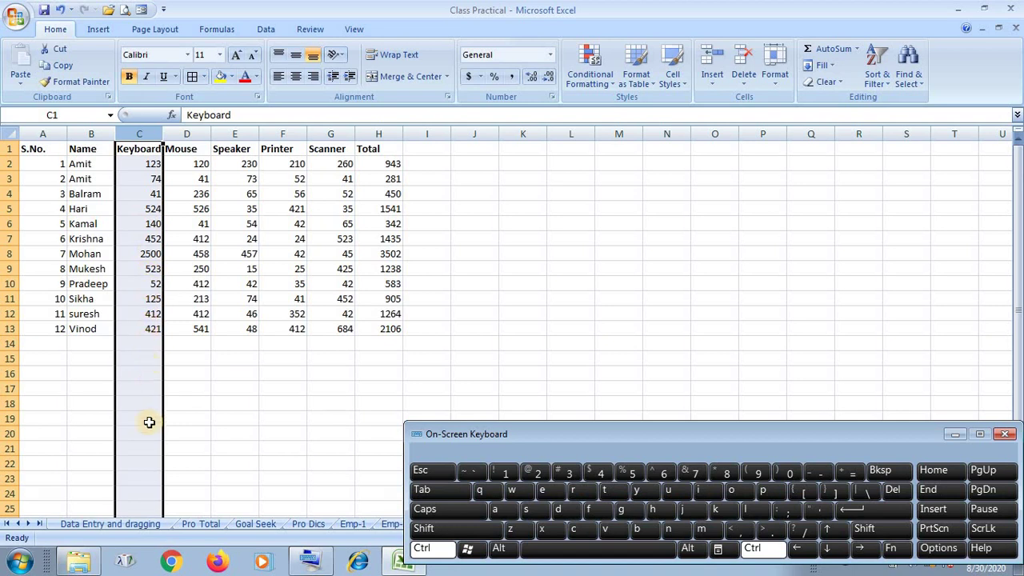
{"action": "left_click", "coordinate": [243, 134], "text": "ctrl"}
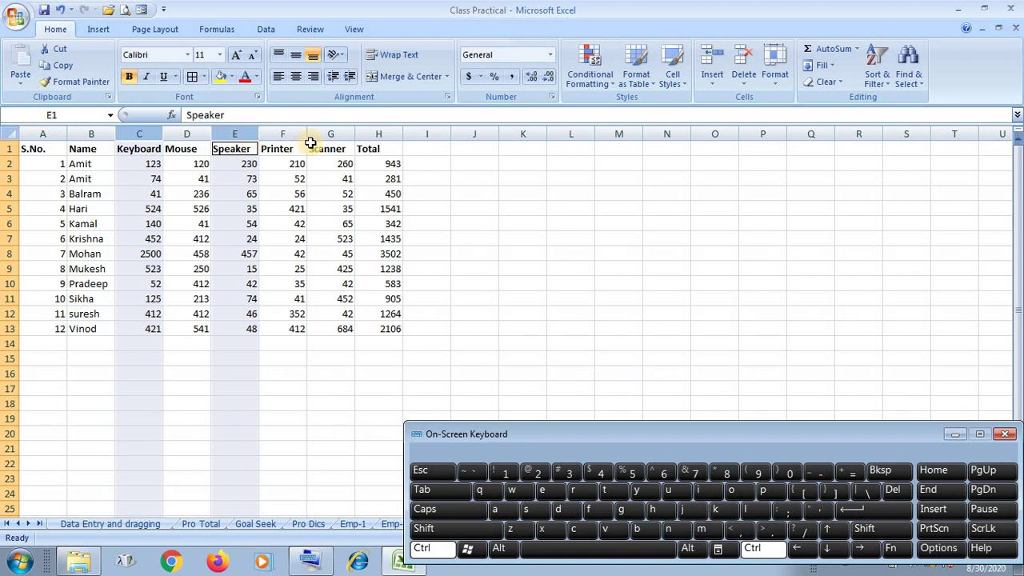
{"action": "left_click", "coordinate": [334, 135], "text": "ctrl"}
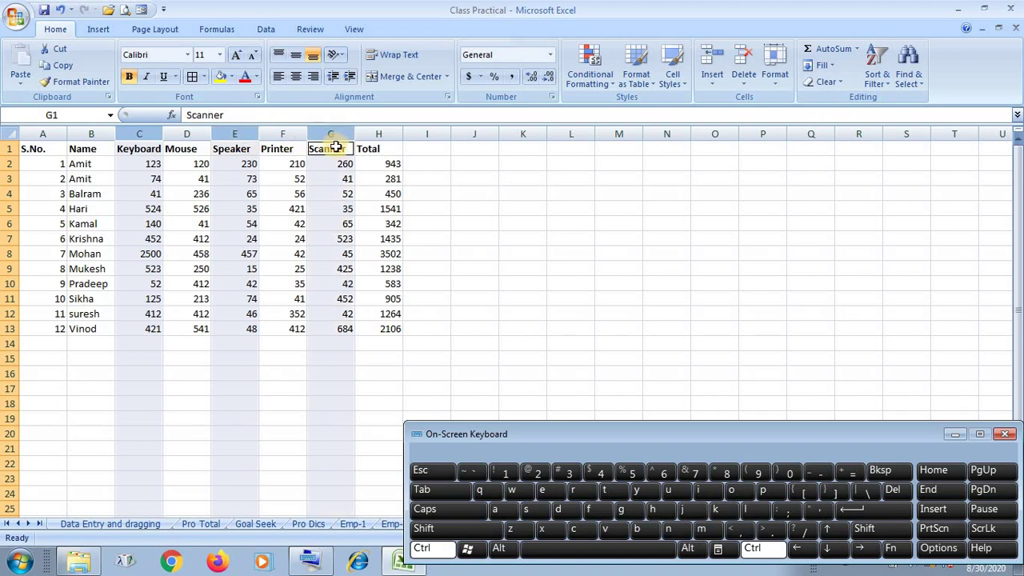
- View the fill colour choices for the selected columns without applying any, and clear the multi-column selection with the modifier released
{"action": "left_click", "coordinate": [230, 78]}
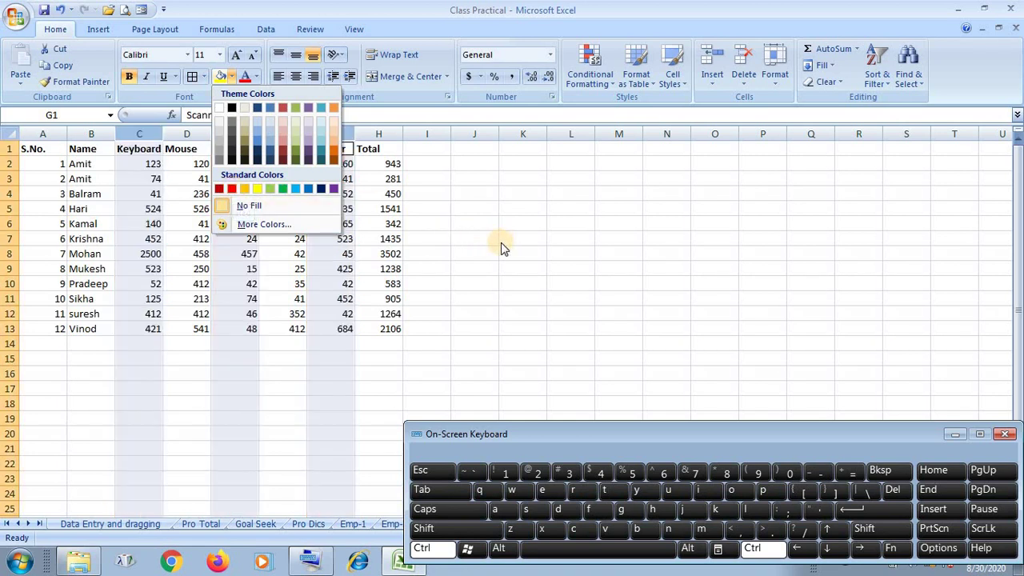
{"action": "left_click", "coordinate": [532, 280]}
{"action": "left_click", "coordinate": [427, 359]}
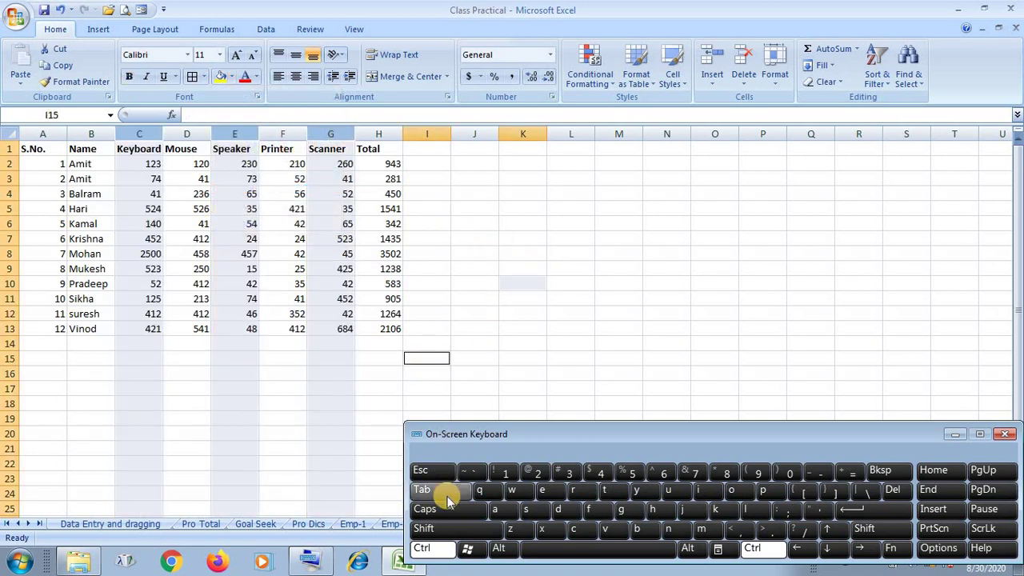
{"action": "left_click", "coordinate": [444, 549]}
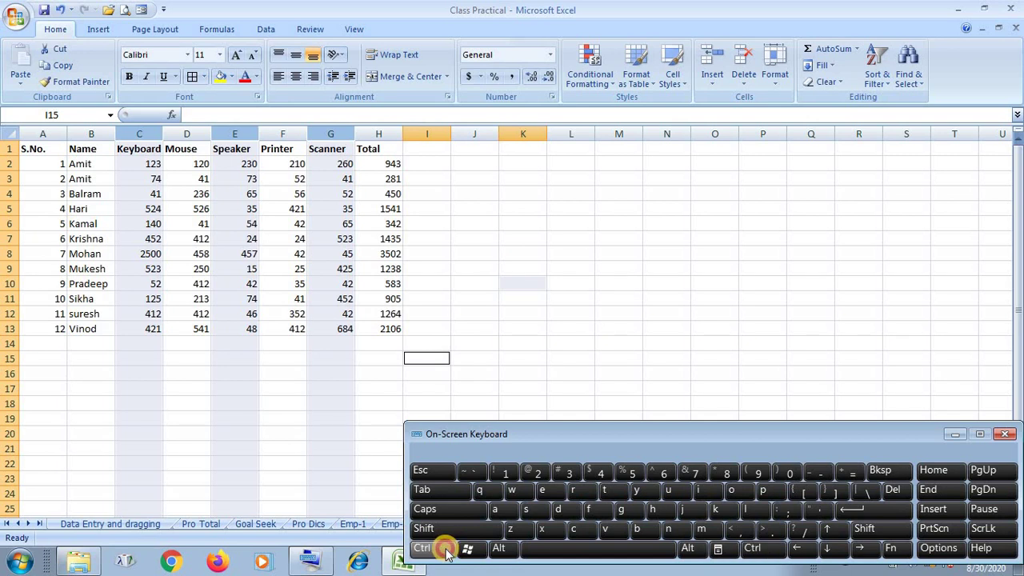
{"action": "left_click", "coordinate": [310, 385]}
{"action": "left_click", "coordinate": [190, 358]}
- Select the non-adjacent rows 3, 6, 9 and 12 together, using the On-Screen Keyboard's Ctrl modifier
{"action": "left_click", "coordinate": [8, 178]}
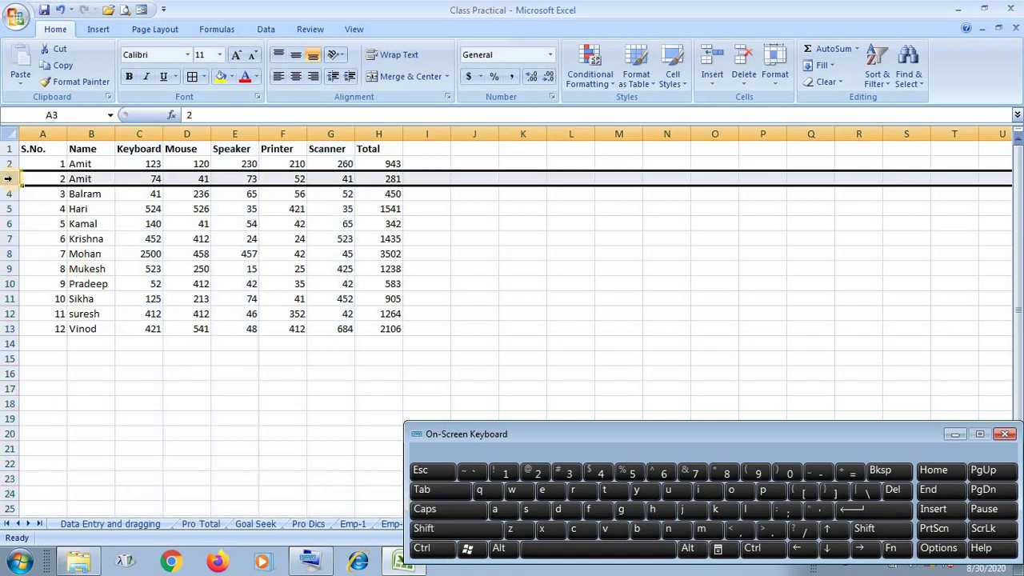
{"action": "left_click", "coordinate": [264, 383]}
{"action": "left_click", "coordinate": [9, 179]}
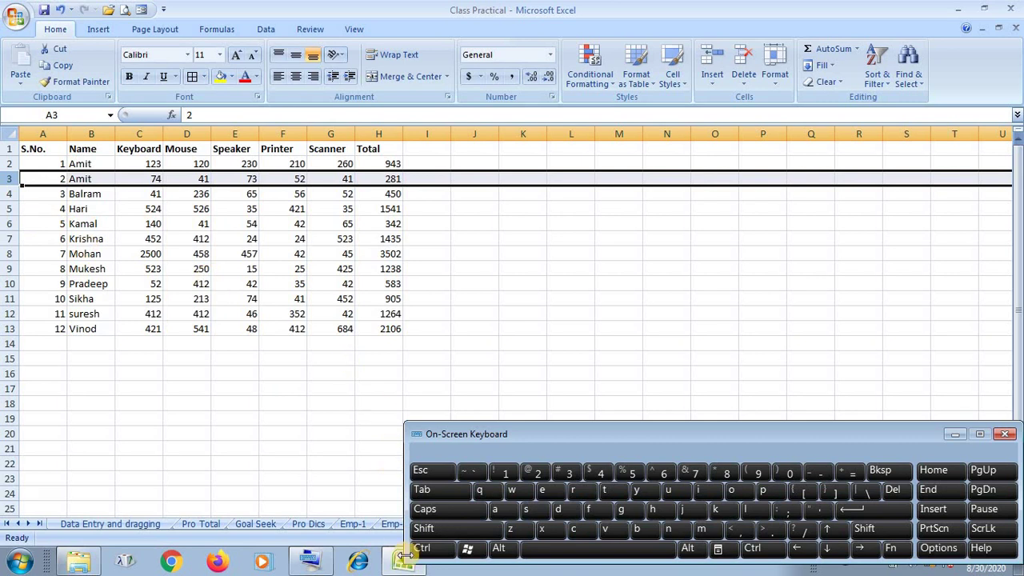
{"action": "left_click", "coordinate": [430, 551]}
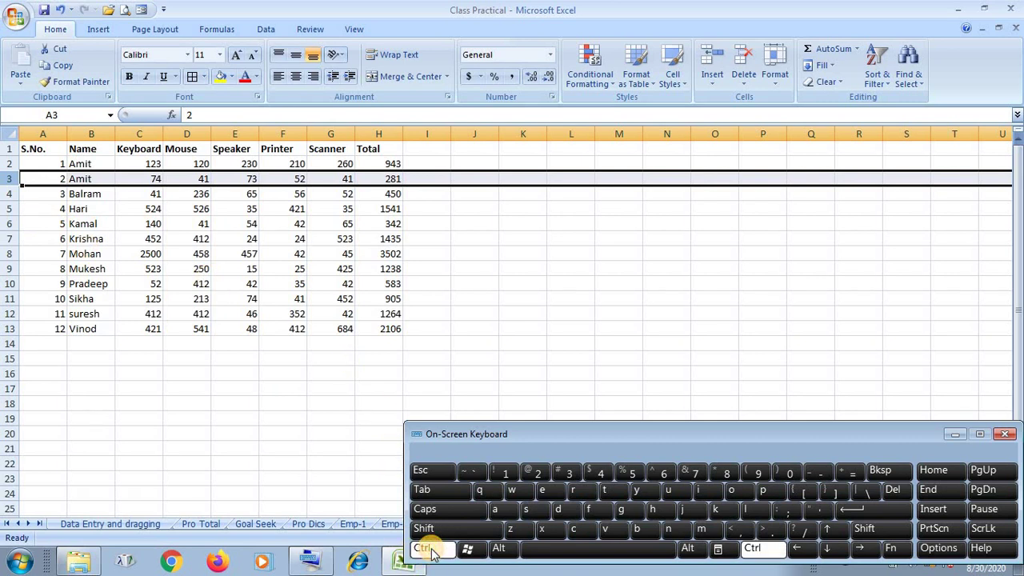
{"action": "left_click", "coordinate": [12, 225], "text": "ctrl"}
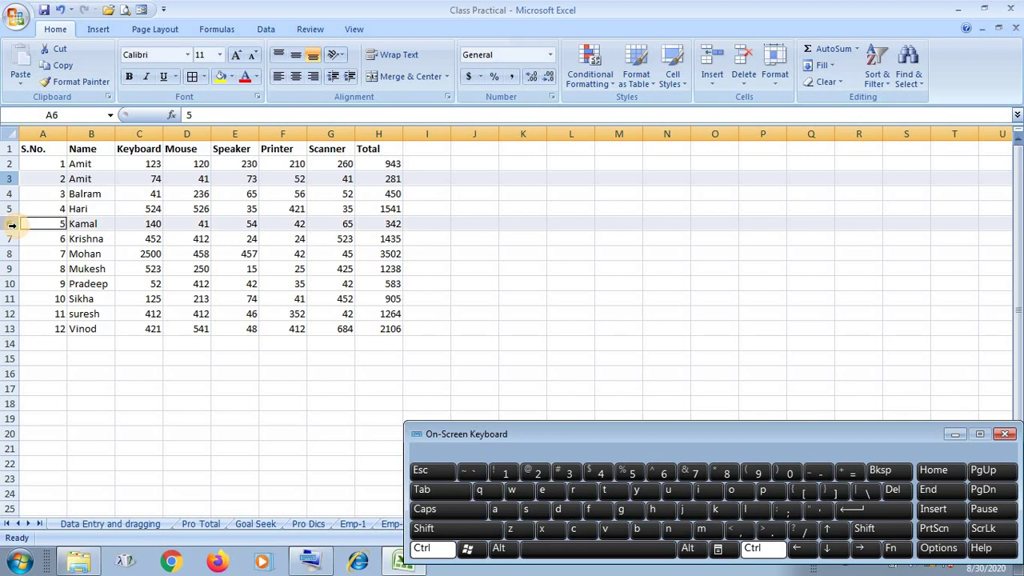
{"action": "left_click", "coordinate": [10, 270], "text": "ctrl"}
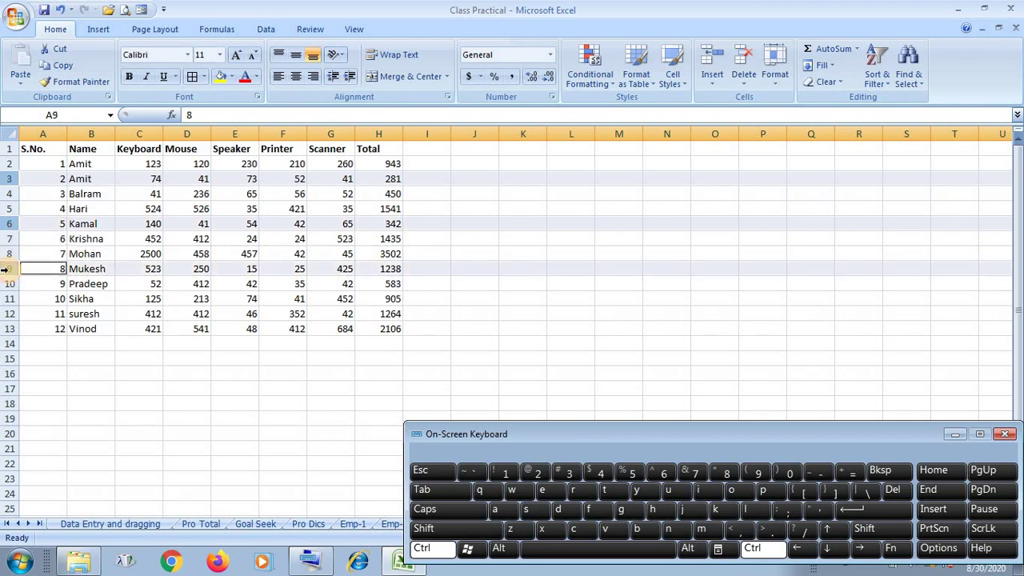
{"action": "left_click", "coordinate": [8, 317], "text": "ctrl"}
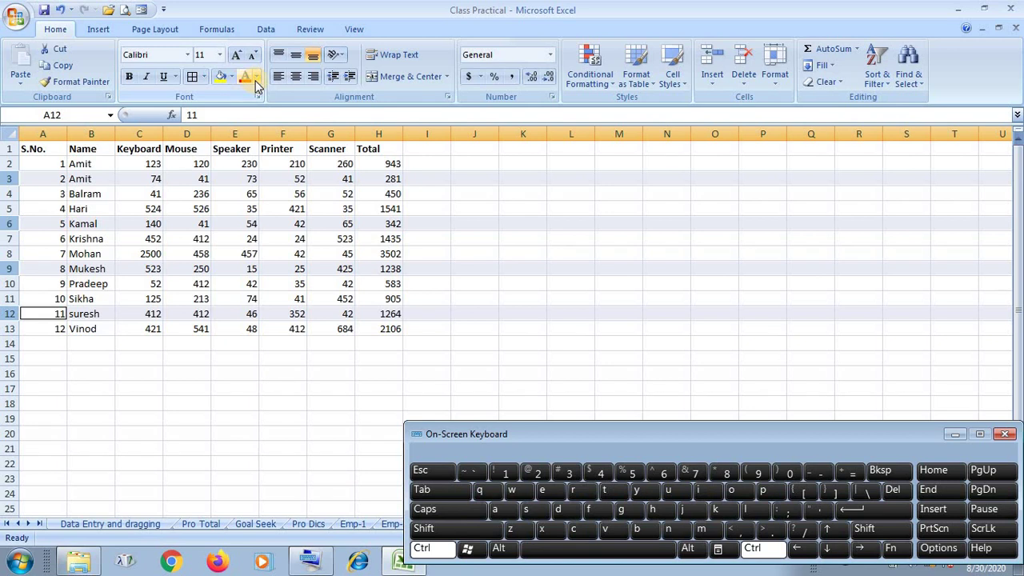
- View the fill colour choices for the selected rows without applying any, and clear the multi-row selection with the modifier released
{"action": "left_click", "coordinate": [231, 77]}
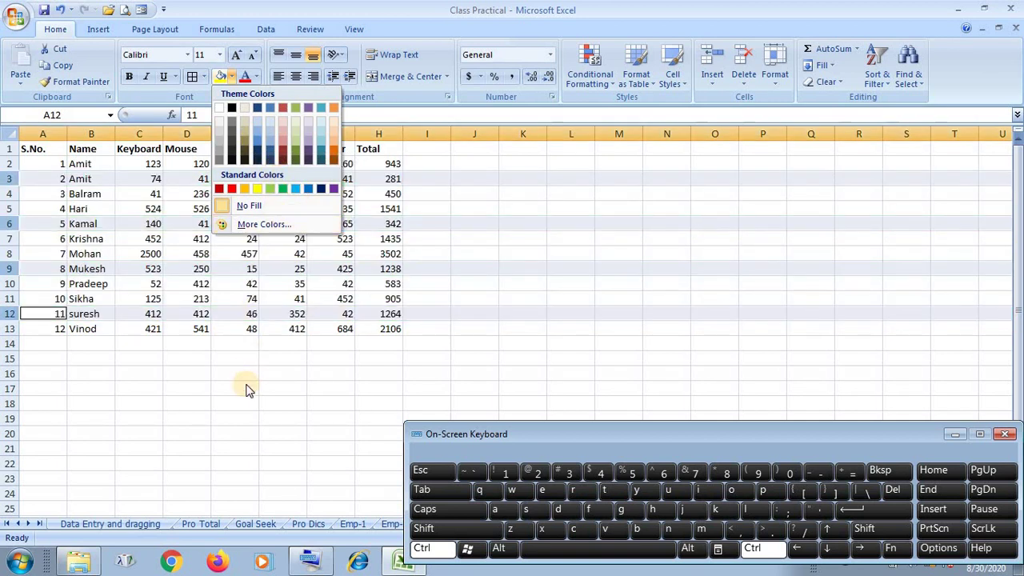
{"action": "left_click", "coordinate": [173, 391]}
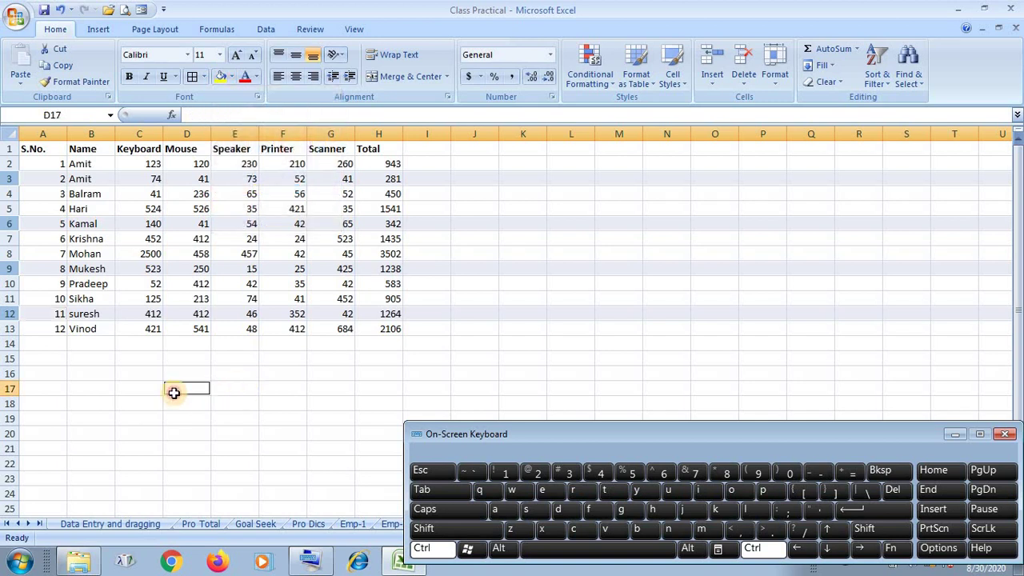
{"action": "left_click", "coordinate": [424, 551]}
{"action": "left_click", "coordinate": [263, 416]}
{"action": "left_click", "coordinate": [270, 359]}
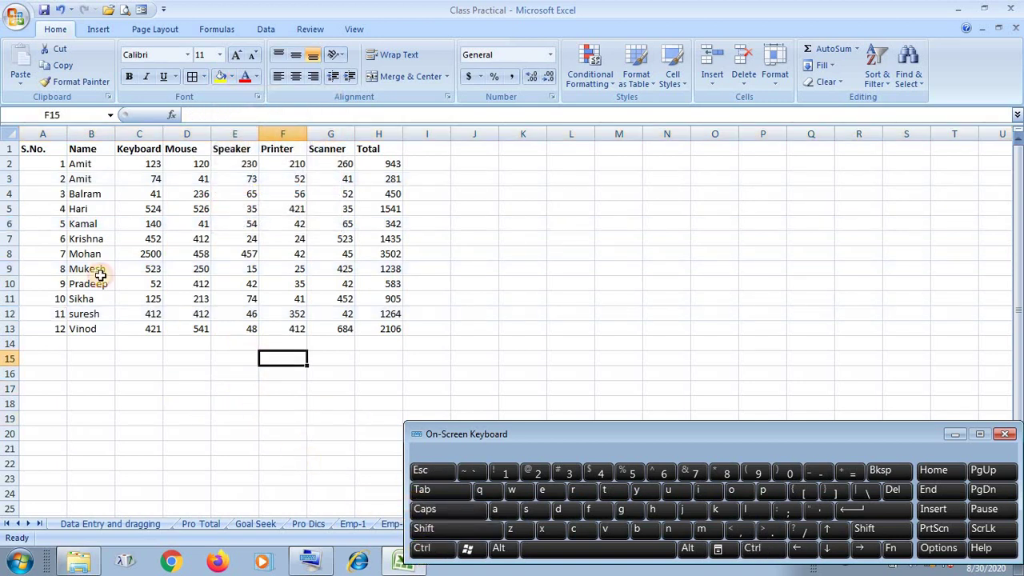
- Insert a blank row above the header row at row 1
{"action": "left_click", "coordinate": [7, 149]}
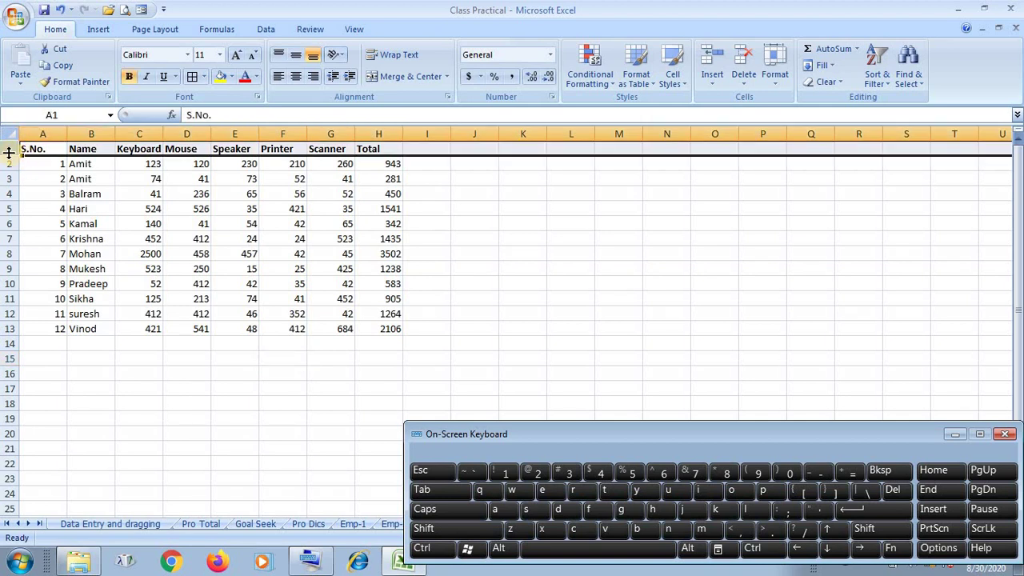
{"action": "right_click", "coordinate": [7, 150]}
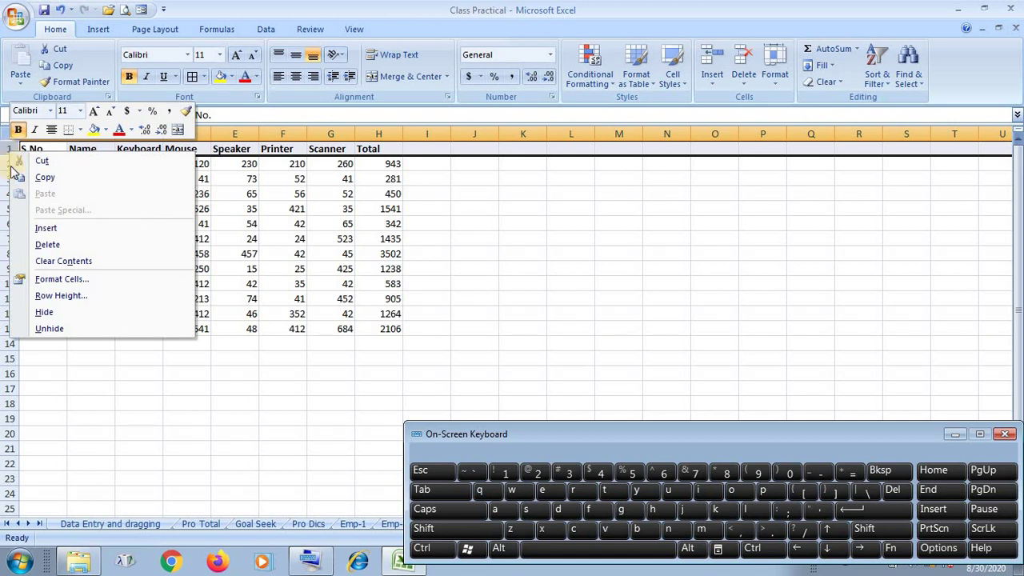
{"action": "left_click", "coordinate": [44, 230]}
{"action": "left_click", "coordinate": [183, 416]}
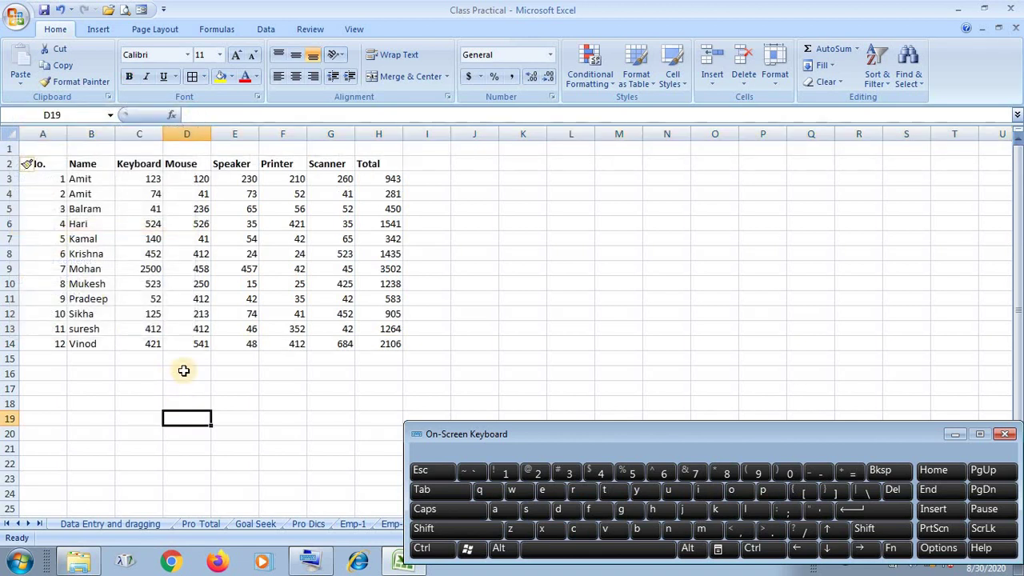
- Insert a blank row at row 7, between the records with S.No. 4 and 5, and inspect its empty cells
{"action": "left_click", "coordinate": [7, 238]}
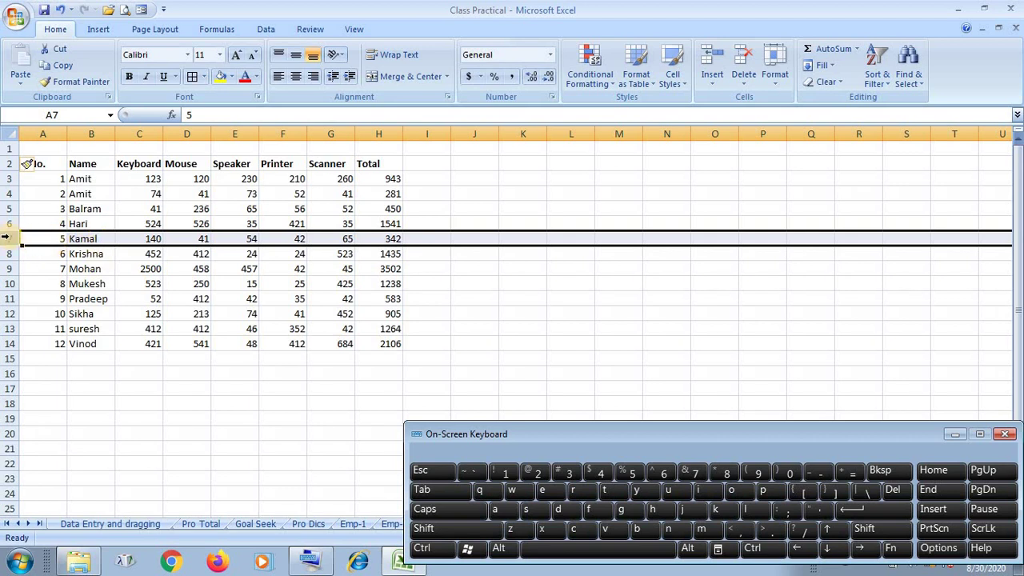
{"action": "right_click", "coordinate": [6, 238]}
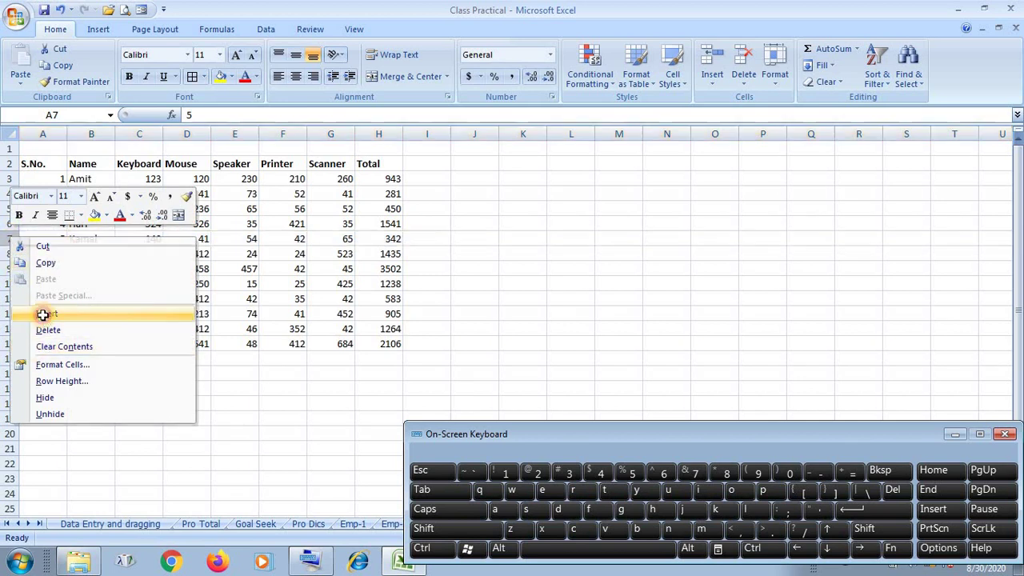
{"action": "left_click", "coordinate": [45, 316]}
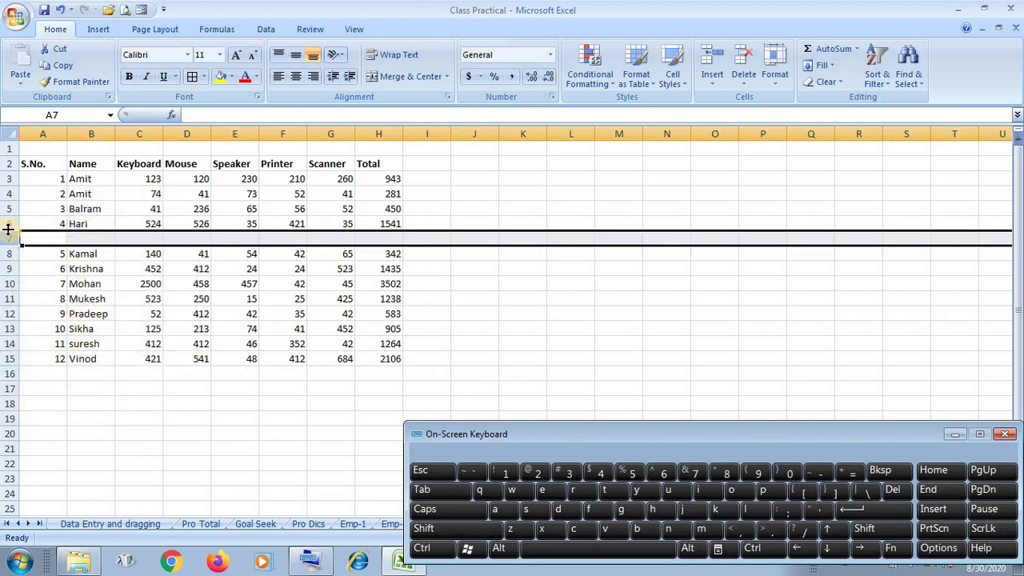
{"action": "left_click", "coordinate": [218, 342]}
{"action": "left_click", "coordinate": [98, 244]}
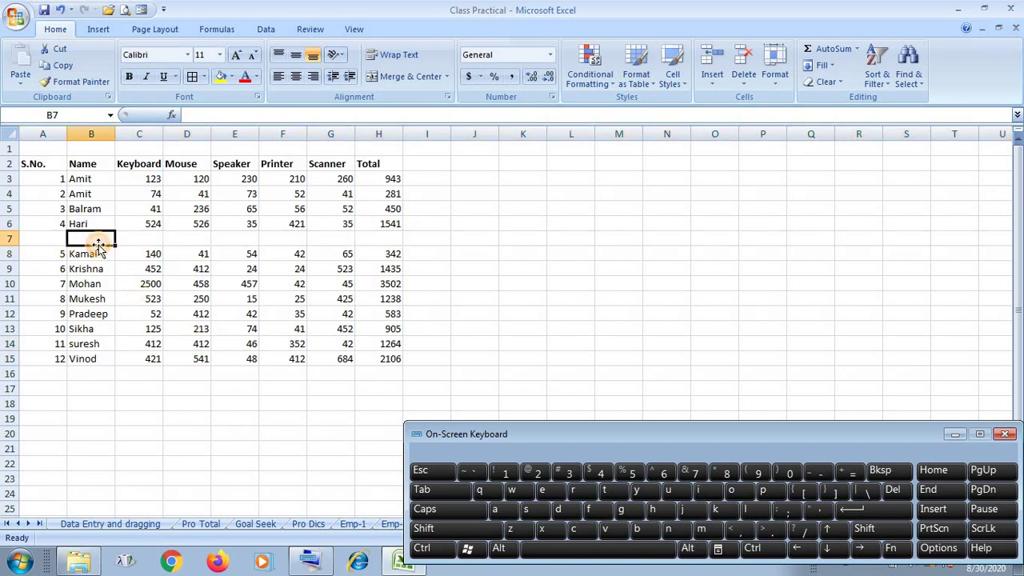
{"action": "left_click", "coordinate": [144, 246]}
{"action": "left_click", "coordinate": [75, 244]}
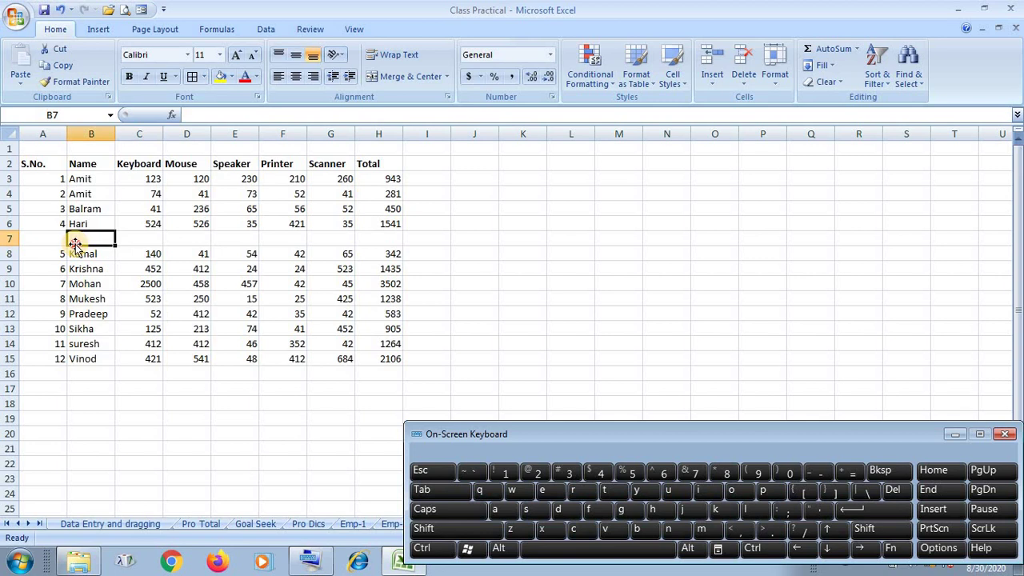
- Delete the blank row 7 between the records with S.No. 4 and 5
{"action": "left_click", "coordinate": [13, 238]}
{"action": "right_click", "coordinate": [16, 240]}
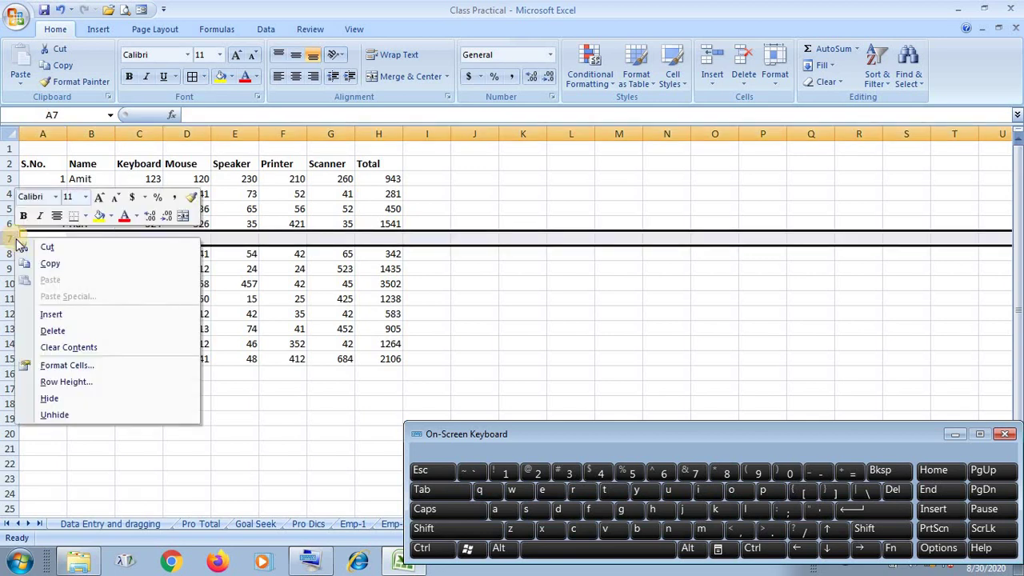
{"action": "left_click", "coordinate": [50, 331]}
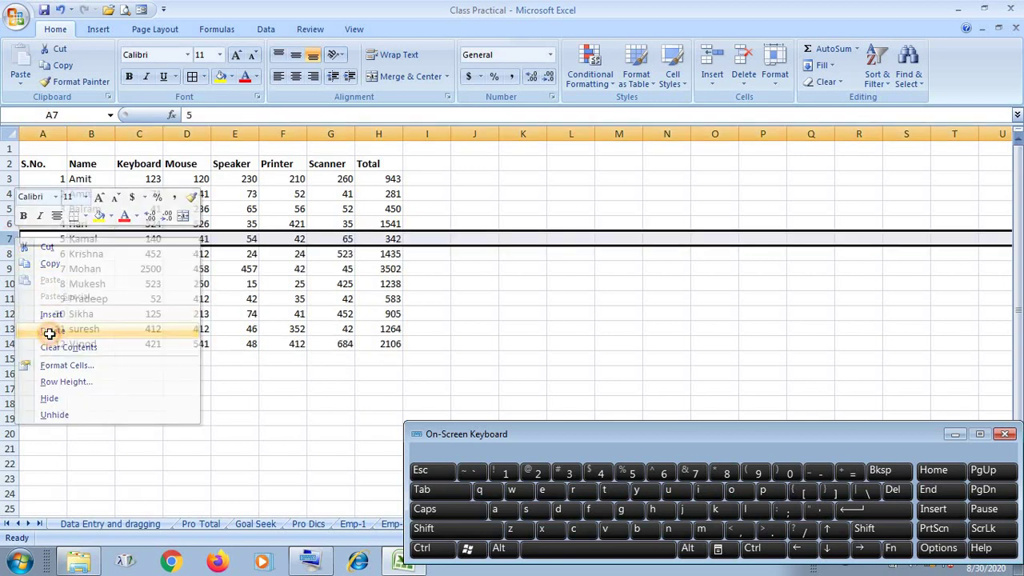
{"action": "left_click", "coordinate": [89, 371]}
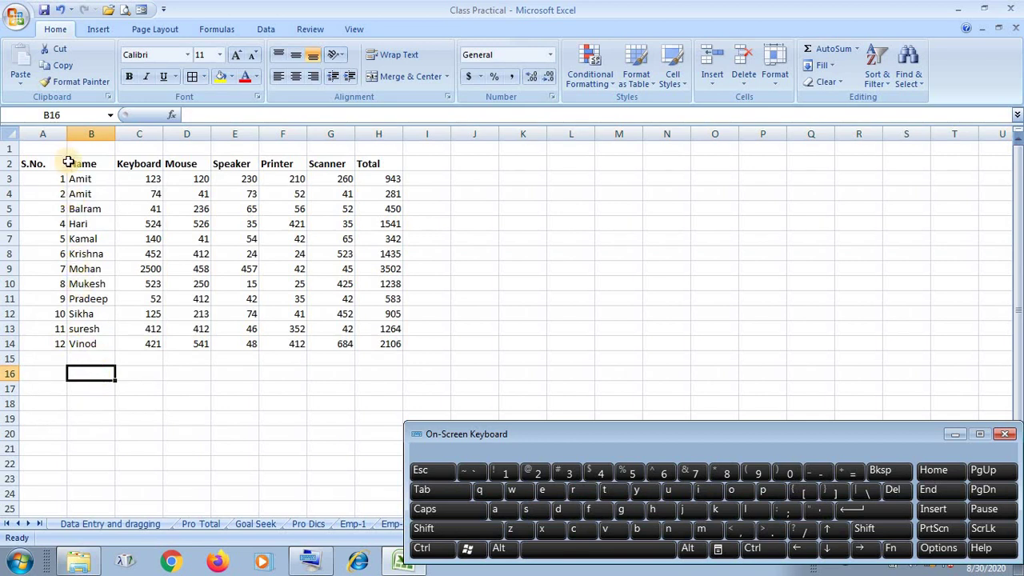
- Insert a blank column at column D, between the Keyboard and Mouse columns, and select its header cell D2
{"action": "left_click", "coordinate": [196, 134]}
{"action": "right_click", "coordinate": [205, 136]}
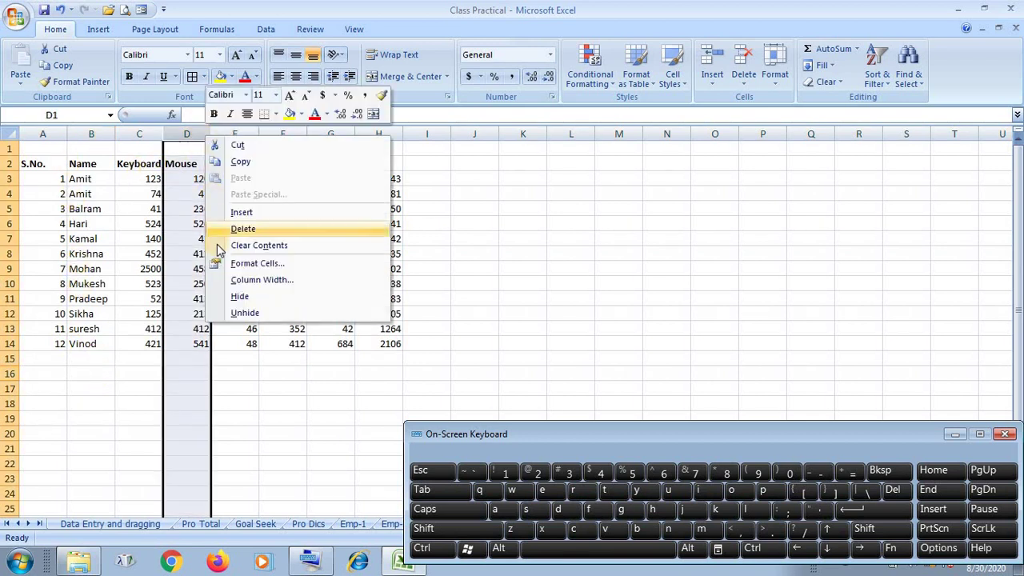
{"action": "left_click", "coordinate": [229, 215]}
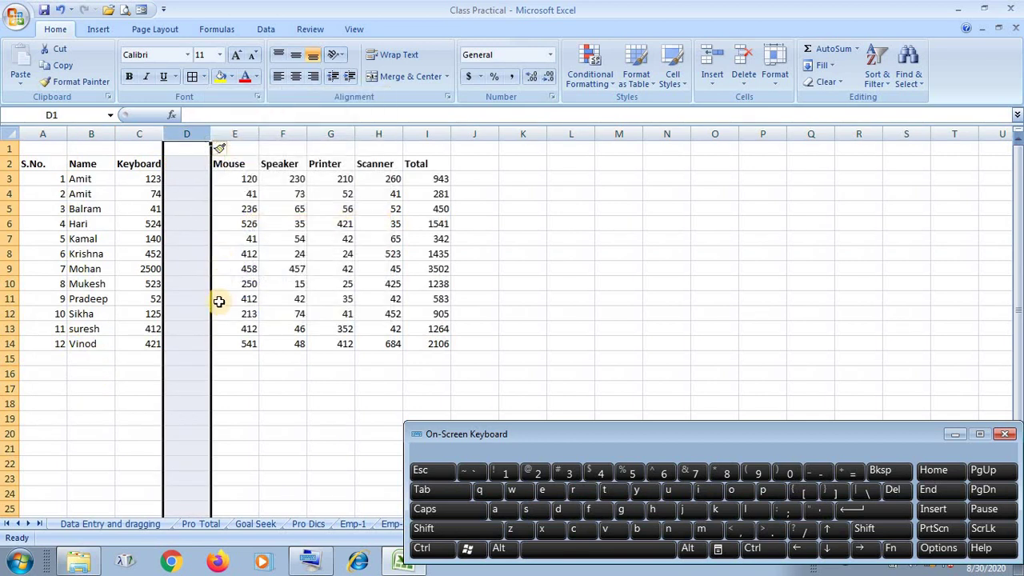
{"action": "left_click", "coordinate": [217, 328]}
{"action": "left_click", "coordinate": [190, 167]}
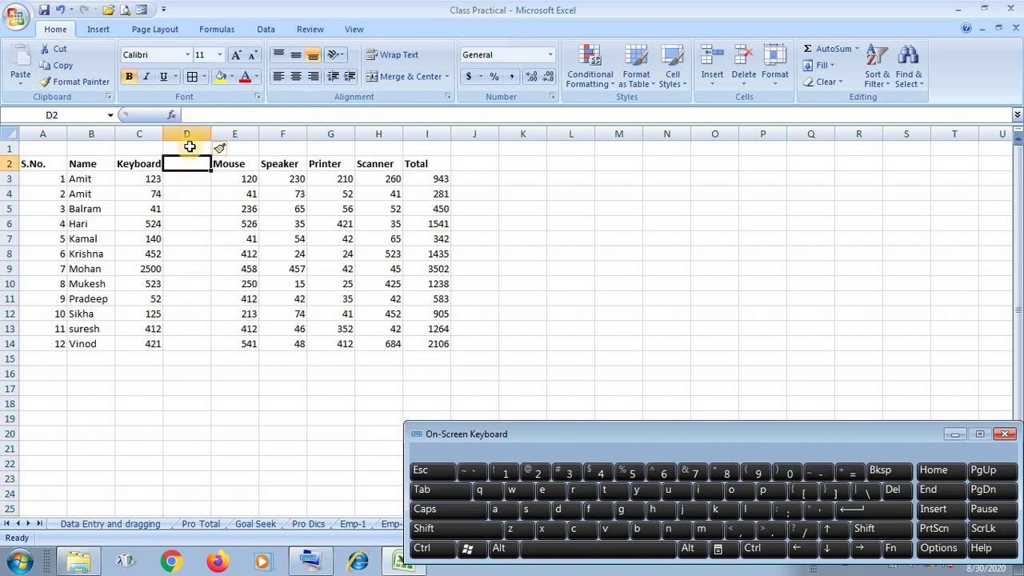
- Delete the blank column D between the Keyboard and Mouse columns
{"action": "left_click", "coordinate": [190, 136]}
{"action": "right_click", "coordinate": [192, 138]}
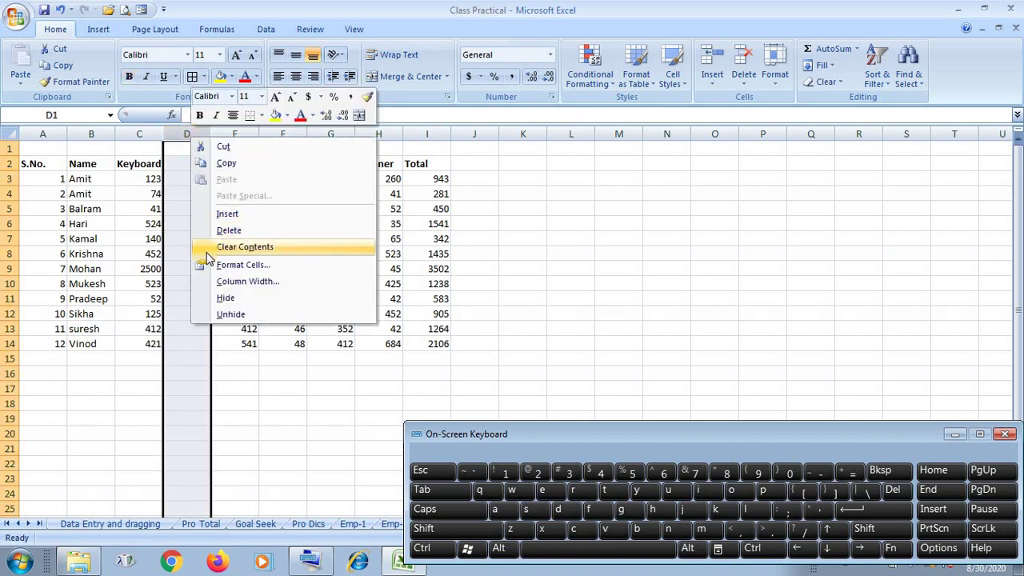
{"action": "left_click", "coordinate": [228, 230]}
{"action": "left_click", "coordinate": [173, 370]}
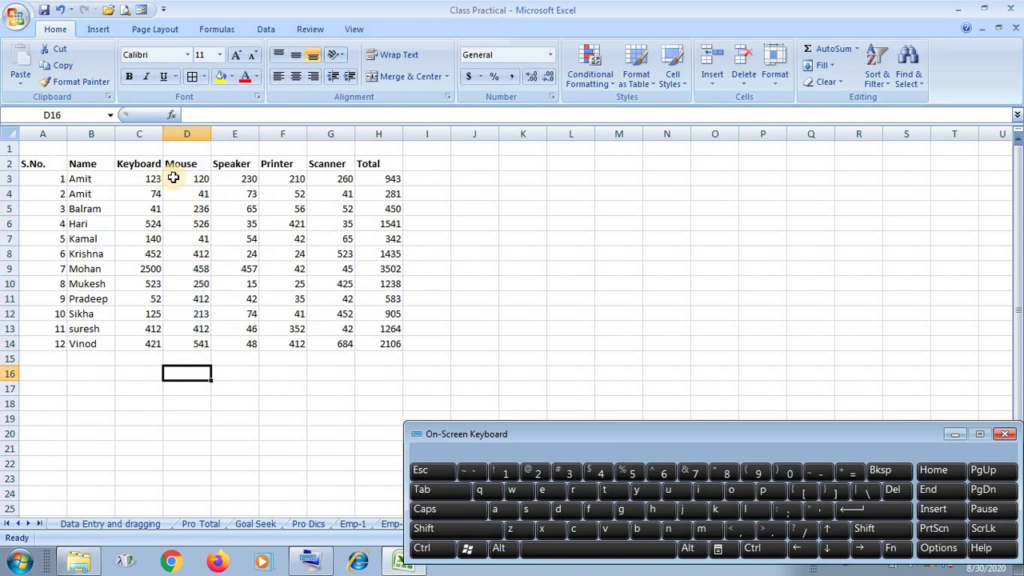
- Insert three blank columns at D to F, between the Keyboard and Mouse columns, and clear the extended selection by selecting cell D17
{"action": "left_click", "coordinate": [187, 135]}
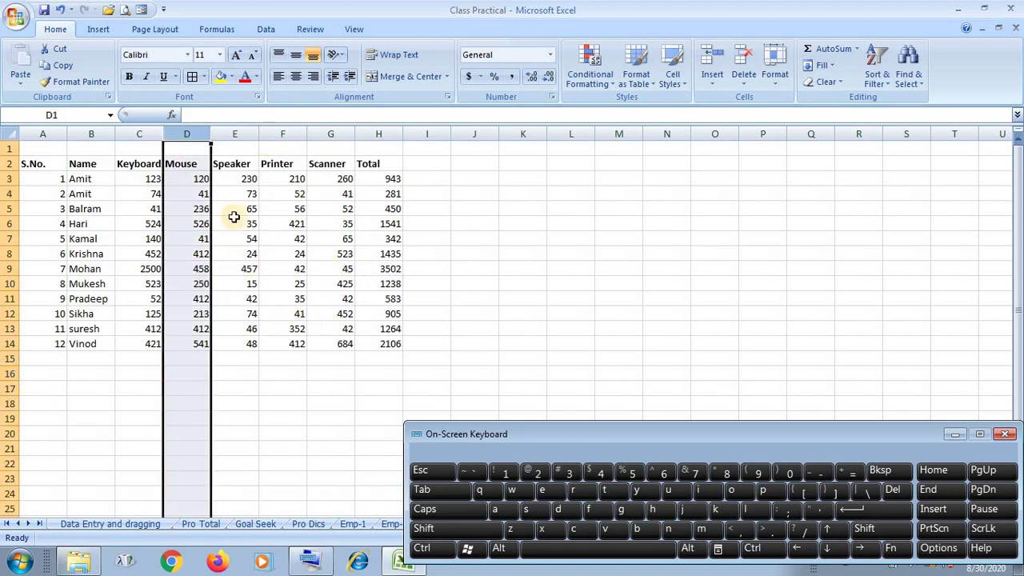
{"action": "left_click", "coordinate": [443, 530]}
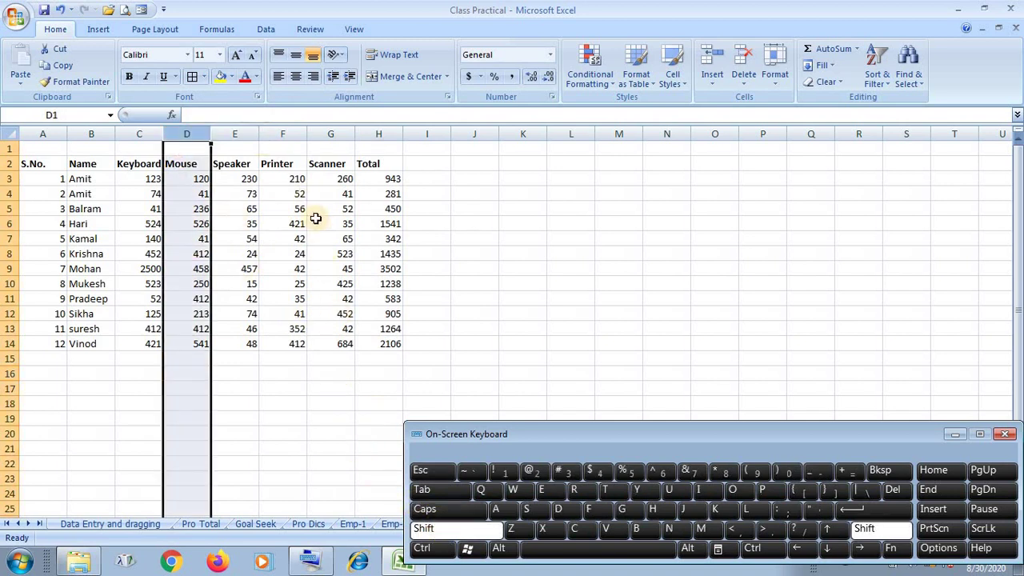
{"action": "left_click", "coordinate": [283, 133], "text": "shift"}
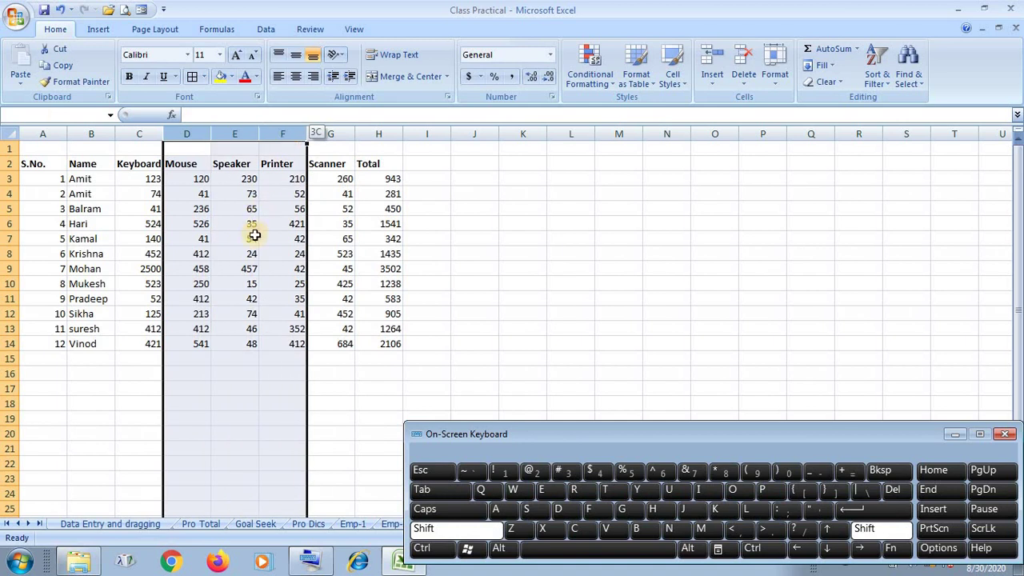
{"action": "right_click", "coordinate": [279, 133]}
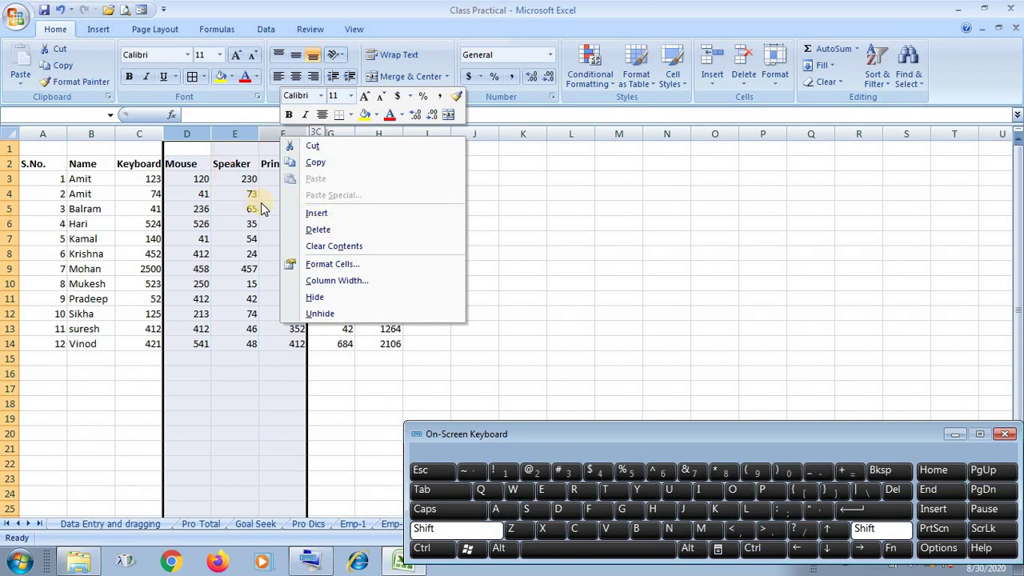
{"action": "left_click", "coordinate": [316, 214]}
{"action": "left_click", "coordinate": [316, 342], "text": "shift"}
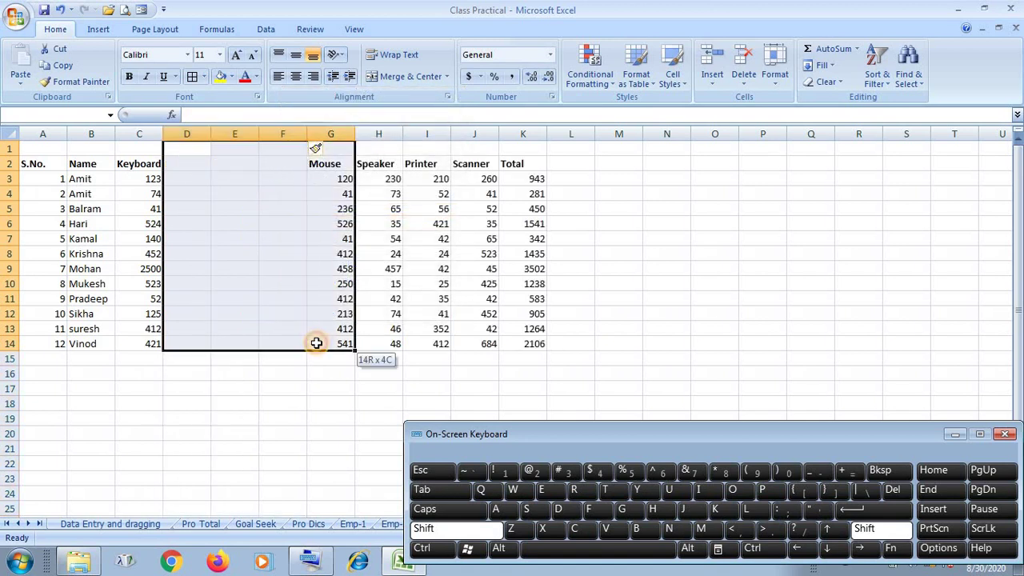
{"action": "left_click", "coordinate": [294, 424], "text": "shift"}
{"action": "left_click", "coordinate": [460, 528]}
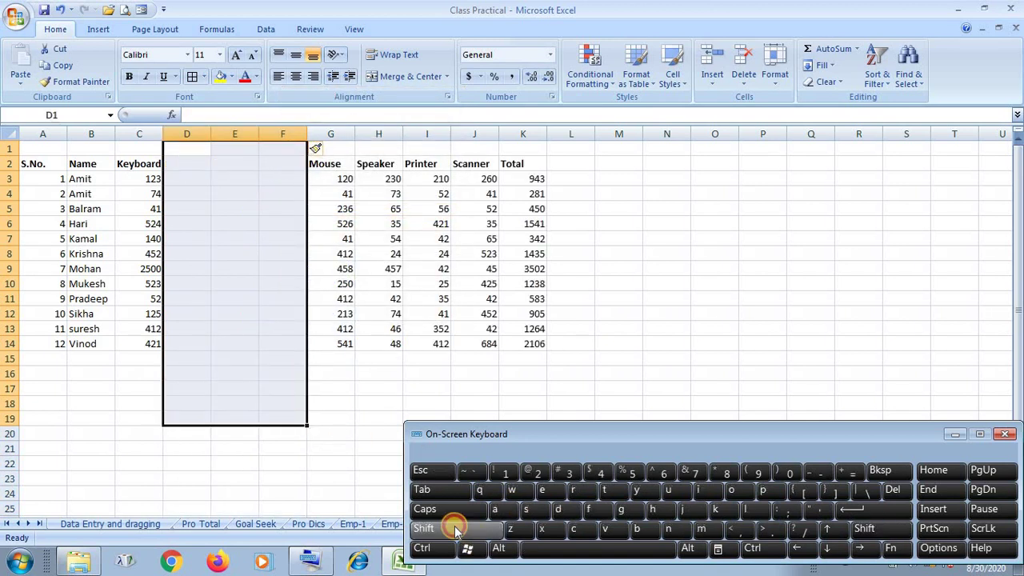
{"action": "left_click", "coordinate": [198, 388]}
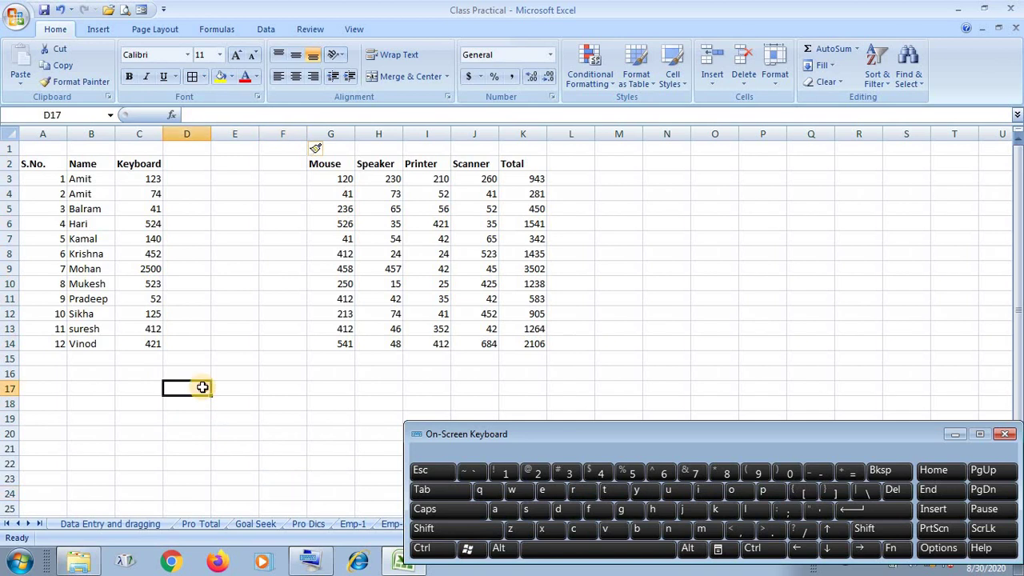
- Insert five blank rows at rows 5 to 9, between the records with S.No. 2 and 3
{"action": "left_click", "coordinate": [10, 209]}
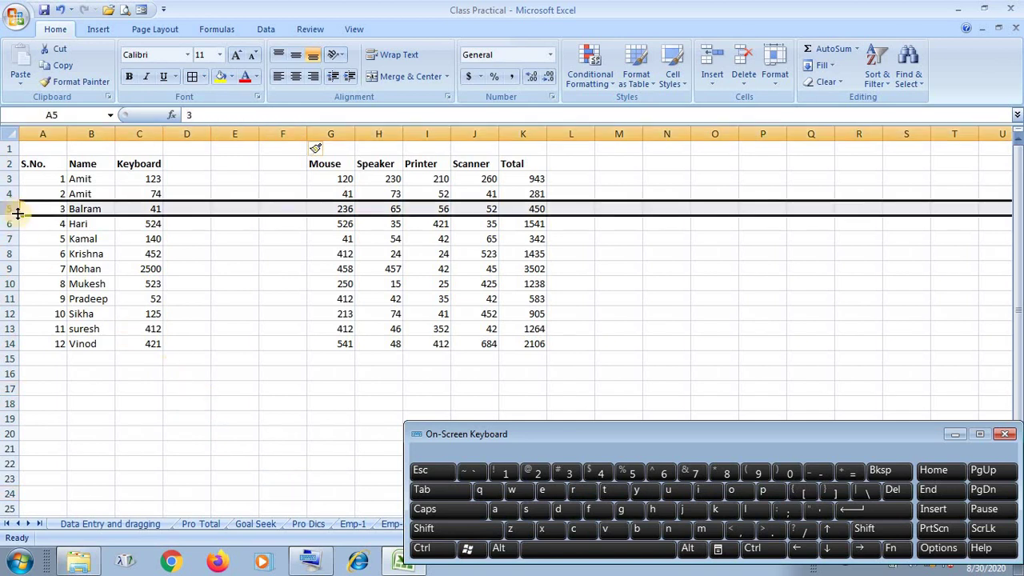
{"action": "left_click", "coordinate": [451, 534]}
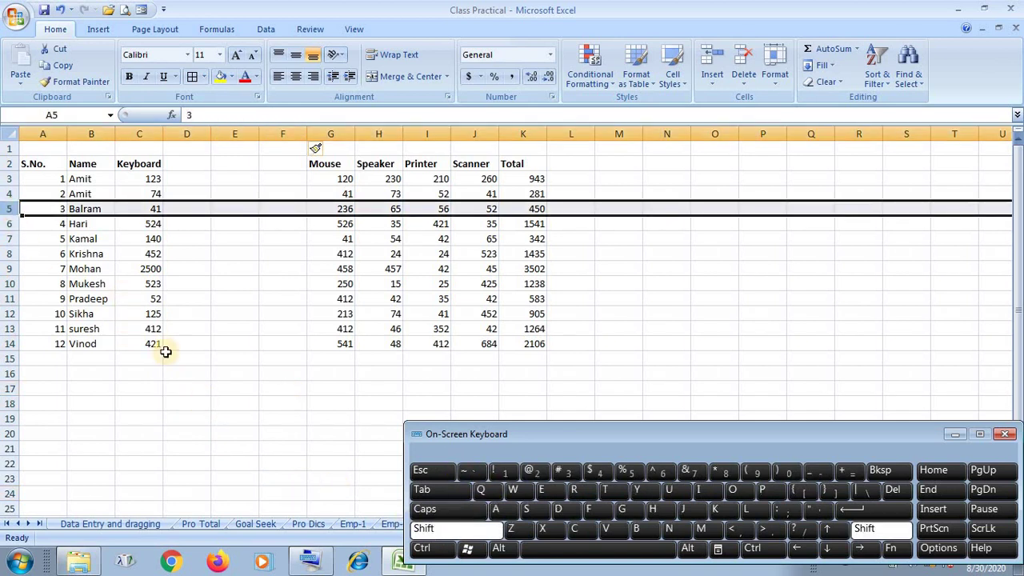
{"action": "left_click", "coordinate": [8, 271], "text": "shift"}
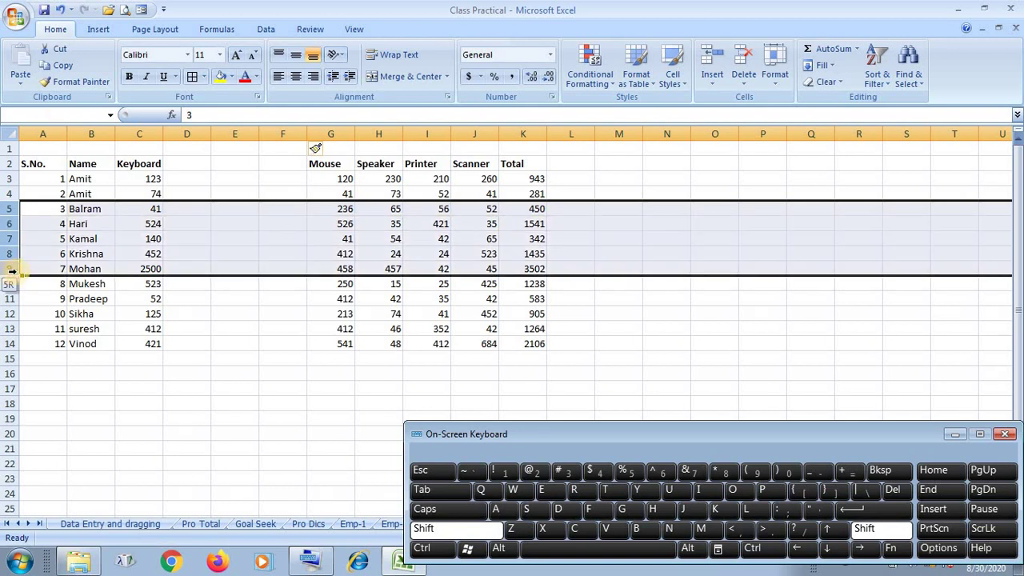
{"action": "right_click", "coordinate": [10, 250]}
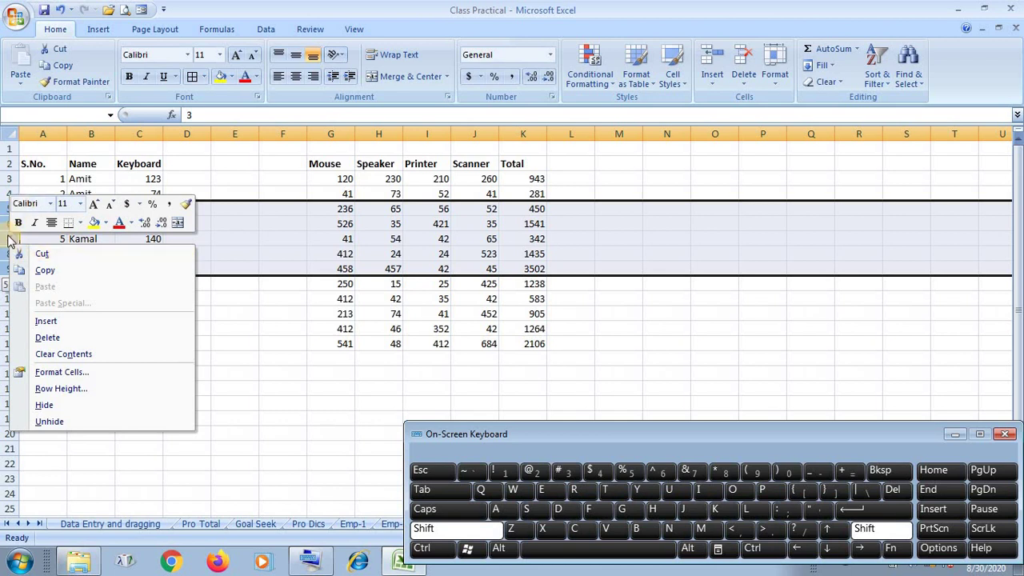
{"action": "left_click", "coordinate": [51, 323]}
{"action": "left_click", "coordinate": [235, 404], "text": "shift"}
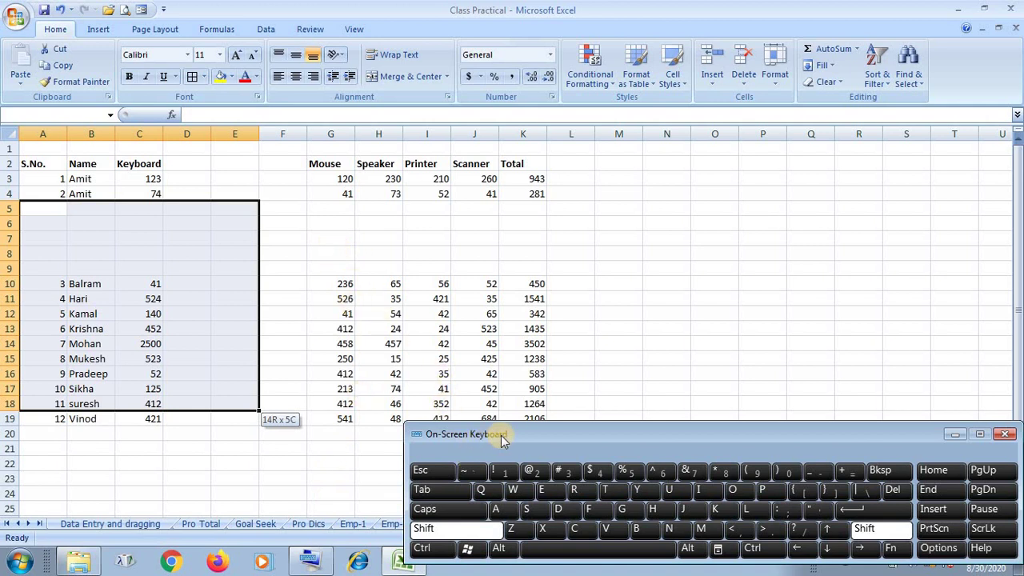
- Move the on-screen keyboard to the middle of the worksheet and reduce the extended selection to cell D7
{"action": "left_click_drag", "start_coordinate": [508, 433], "coordinate": [412, 311]}
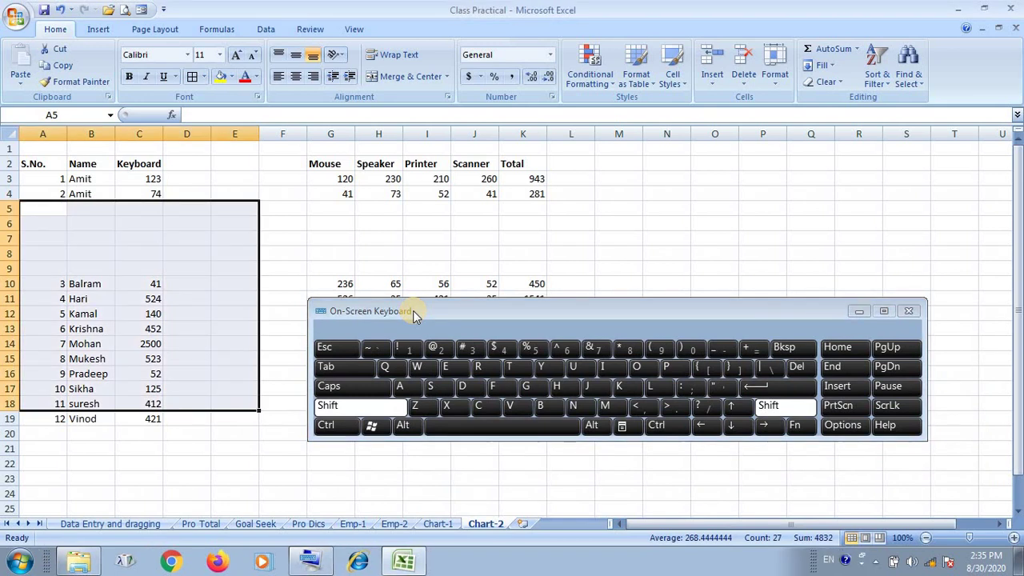
{"action": "left_click", "coordinate": [376, 406]}
{"action": "left_click", "coordinate": [334, 286]}
{"action": "left_click", "coordinate": [286, 228]}
{"action": "left_click", "coordinate": [200, 240]}
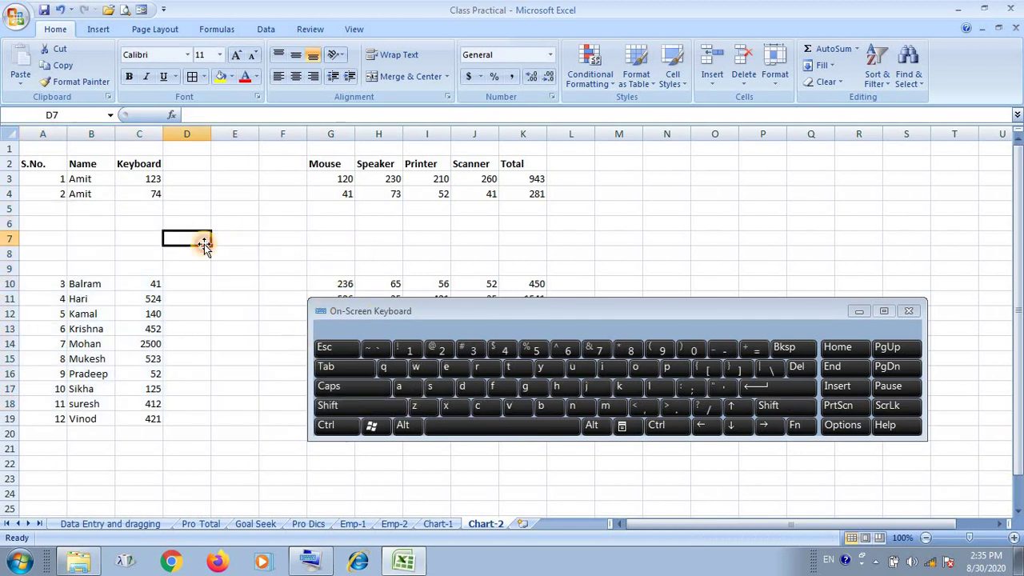
- Delete the blank columns D to F between Keyboard and Mouse, and undo the extra deletion of the Mouse, Speaker and Printer columns
{"action": "left_click", "coordinate": [196, 133]}
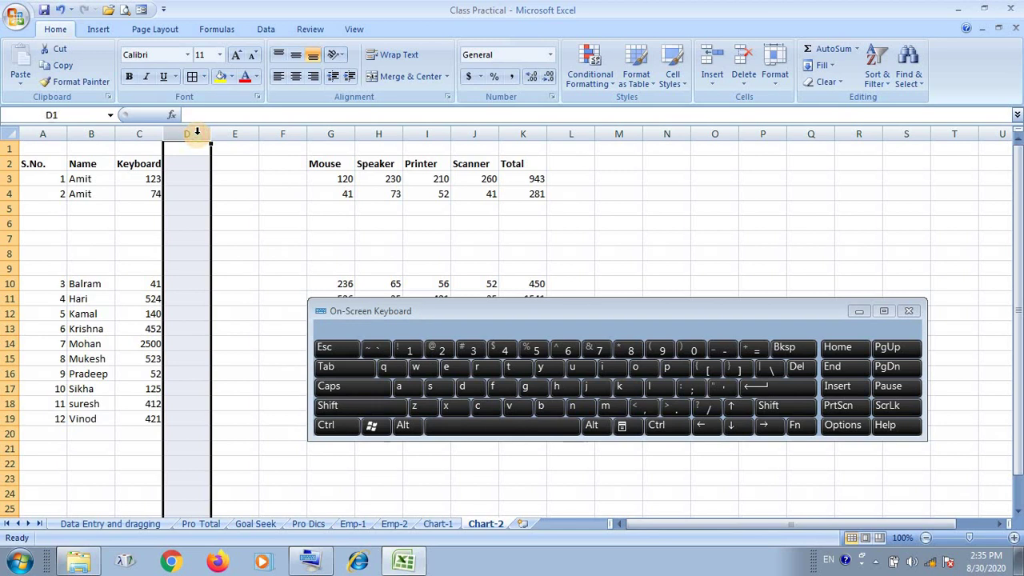
{"action": "left_click_drag", "start_coordinate": [196, 133], "coordinate": [278, 143]}
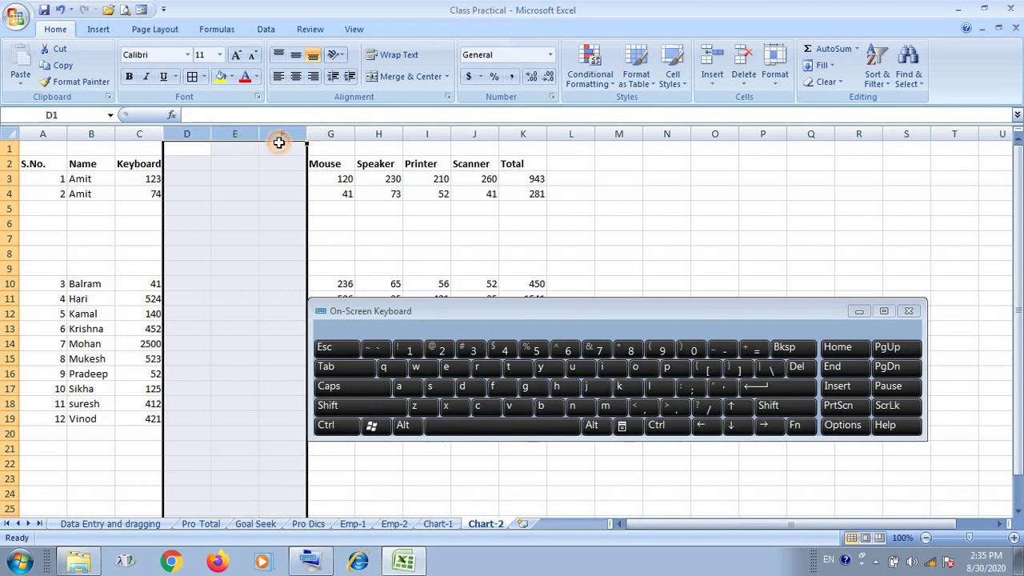
{"action": "left_click", "coordinate": [659, 428]}
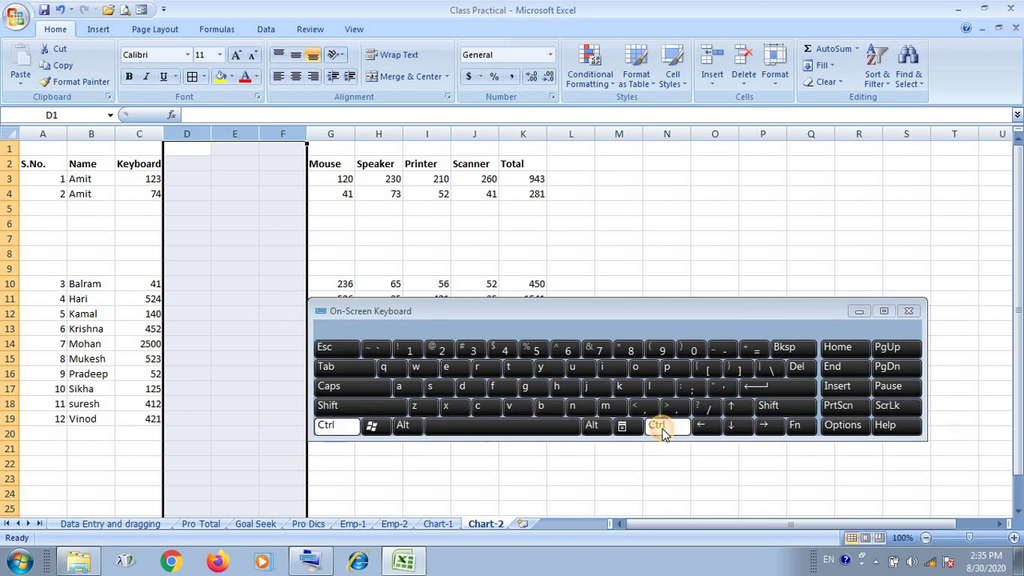
{"action": "left_click", "coordinate": [723, 351]}
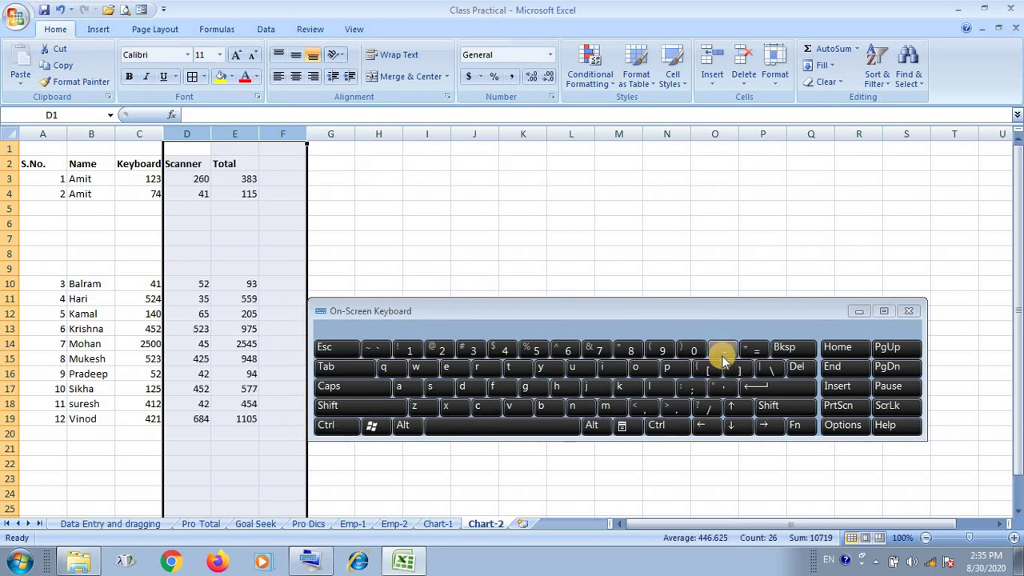
{"action": "left_click", "coordinate": [423, 210]}
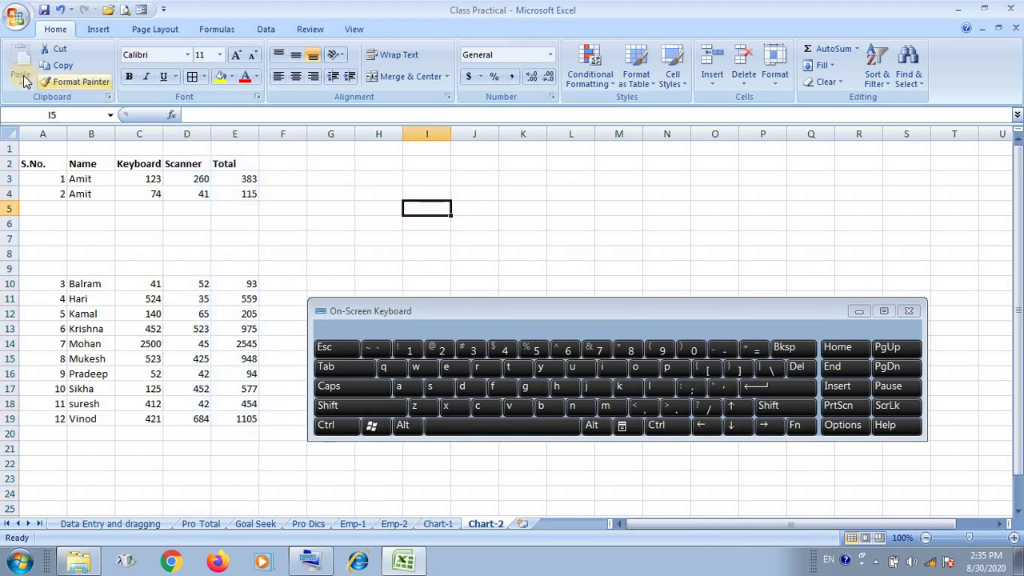
{"action": "left_click", "coordinate": [60, 10]}
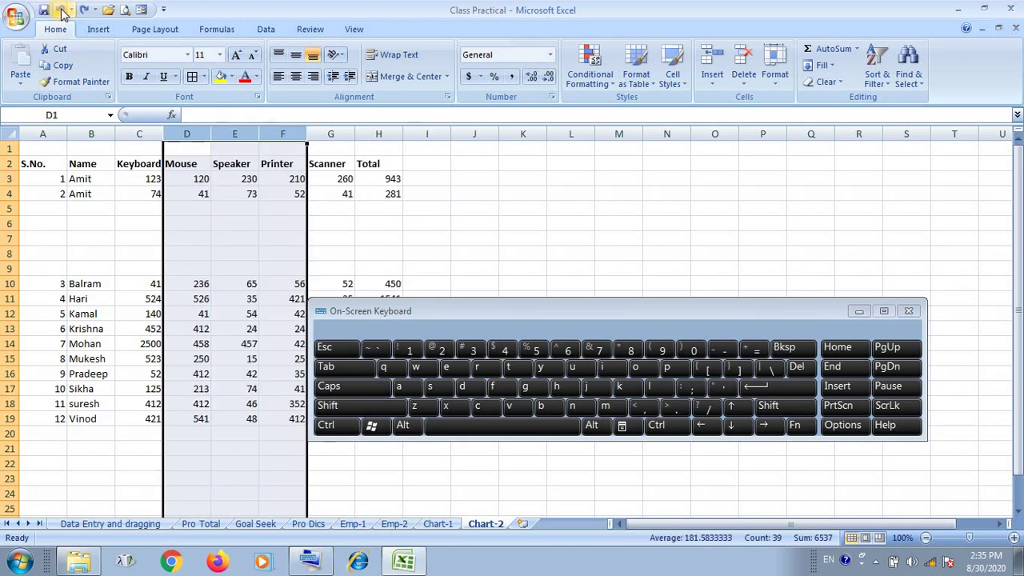
{"action": "left_click", "coordinate": [130, 237]}
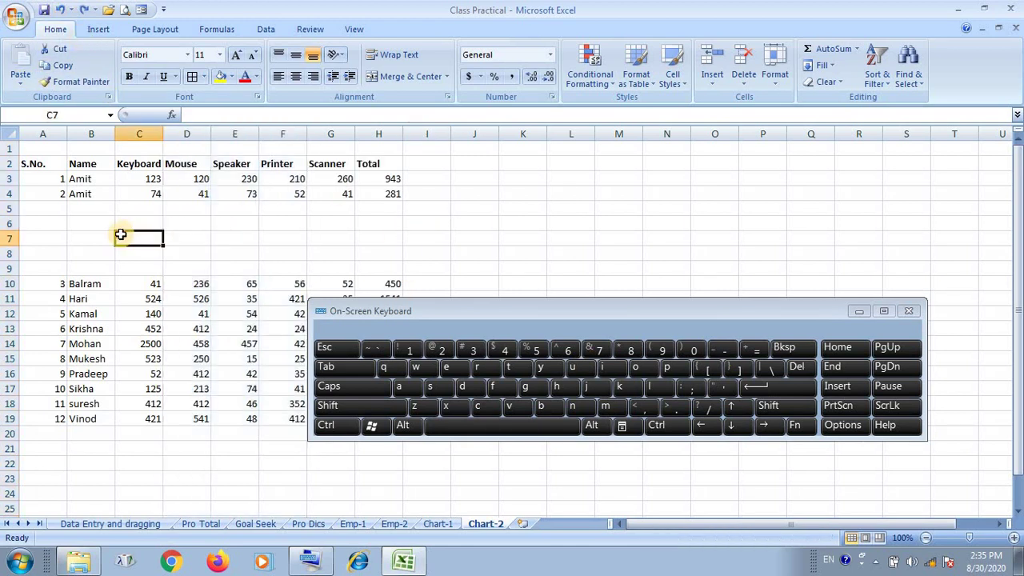
- Delete the five blank rows 5 to 9 between the records with S.No. 2 and 3, and deselect them
{"action": "left_click", "coordinate": [14, 208]}
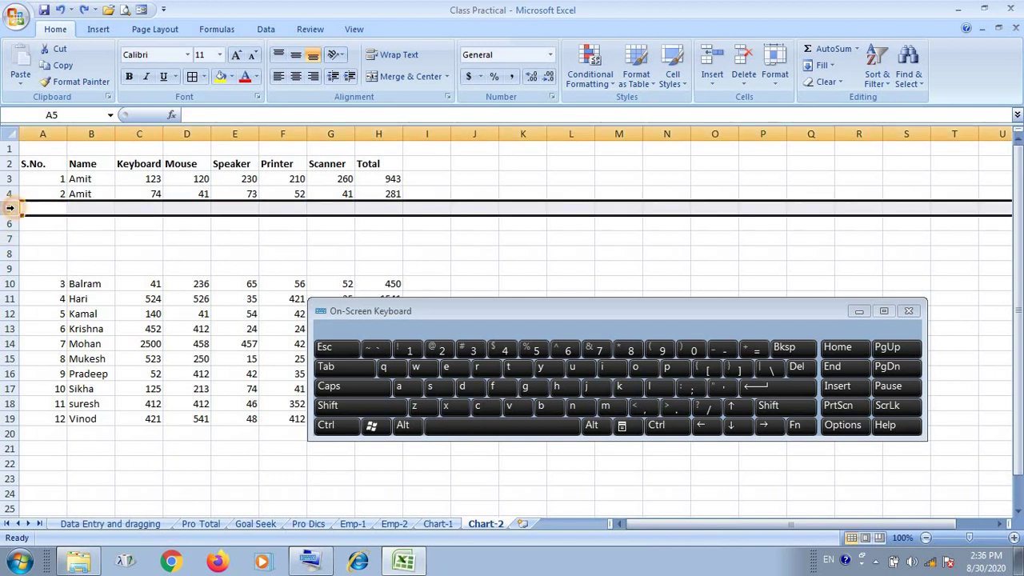
{"action": "left_click", "coordinate": [378, 405]}
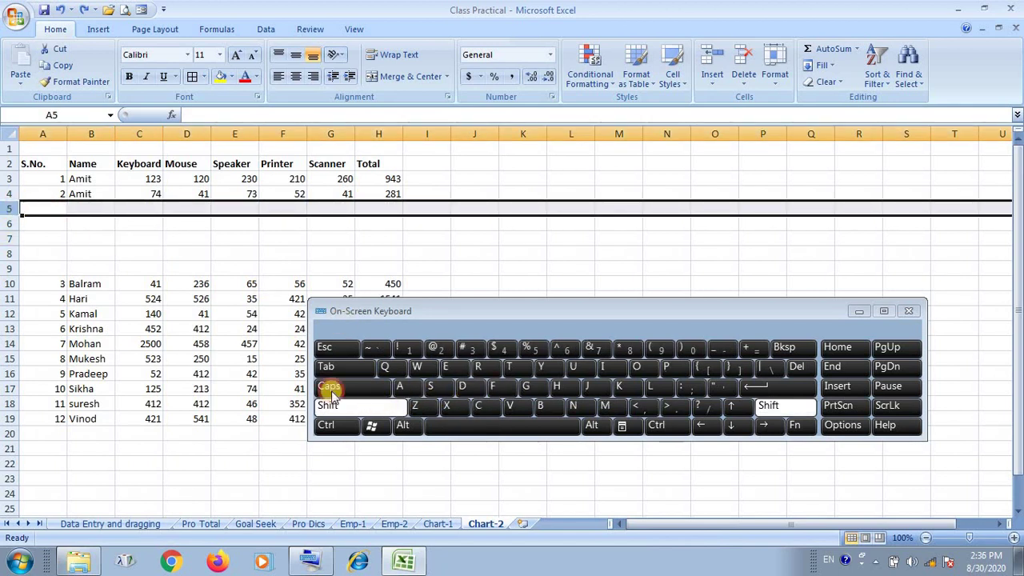
{"action": "left_click", "coordinate": [8, 270], "text": "shift"}
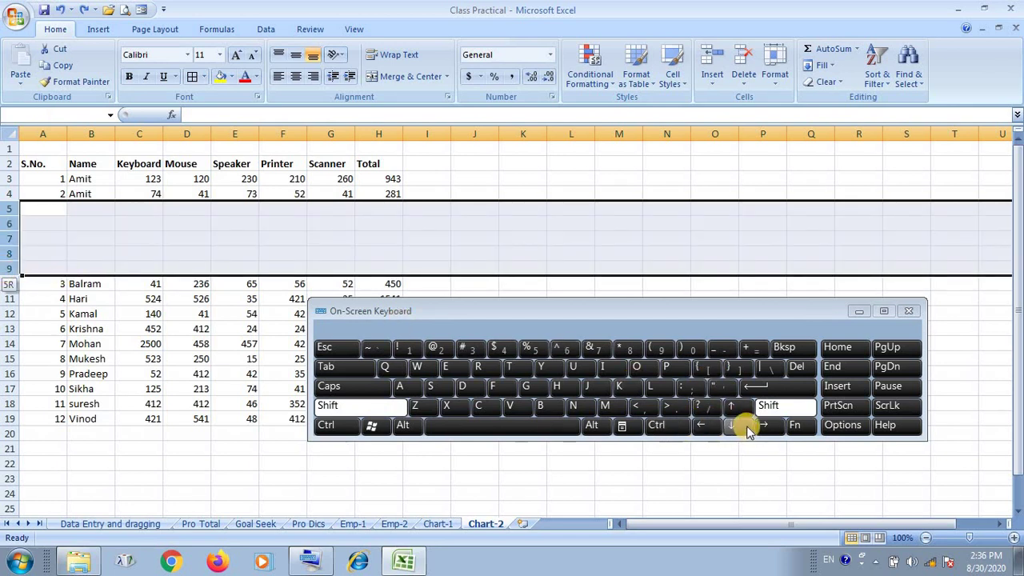
{"action": "left_click", "coordinate": [770, 407]}
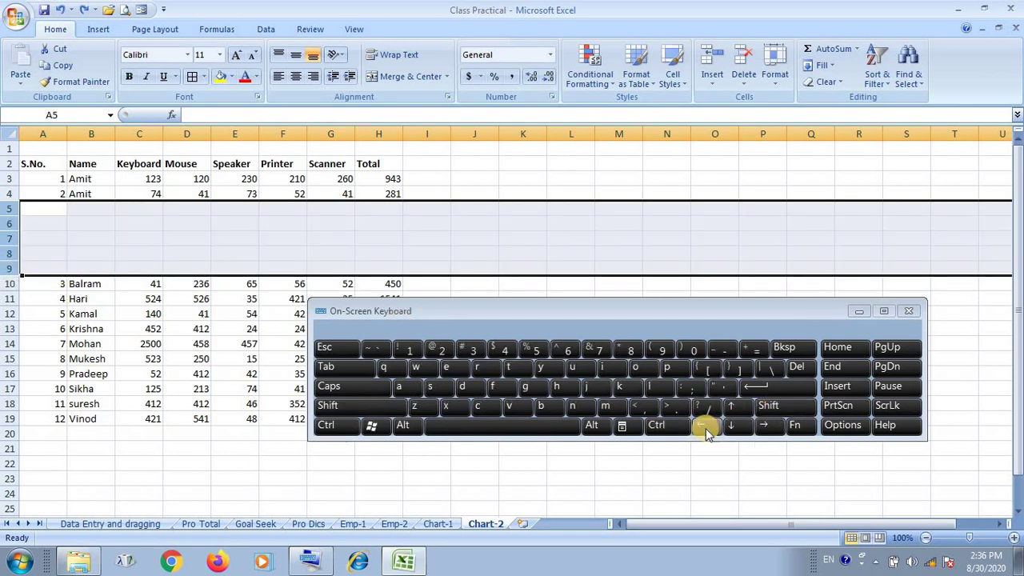
{"action": "left_click", "coordinate": [657, 426]}
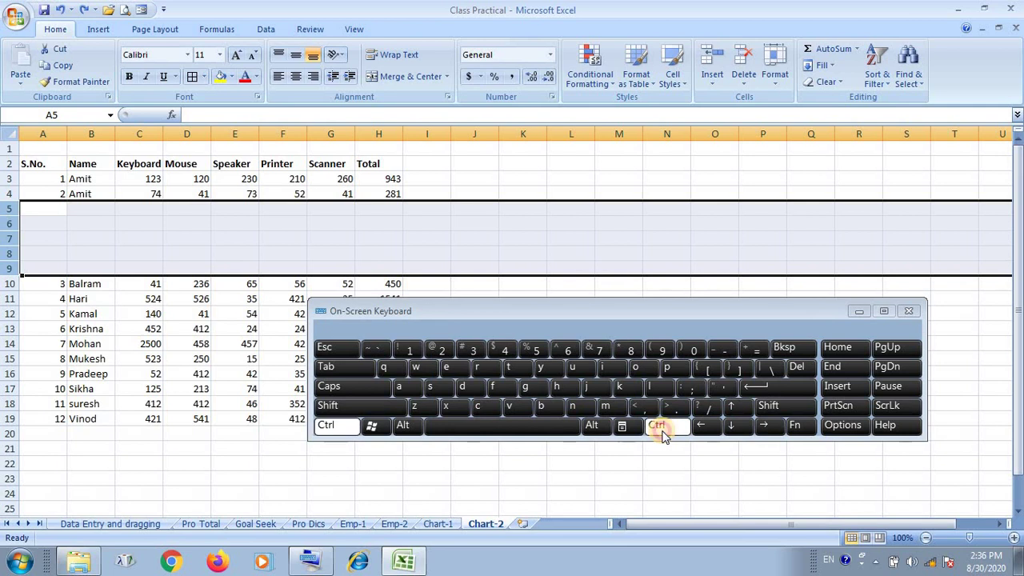
{"action": "left_click", "coordinate": [716, 352]}
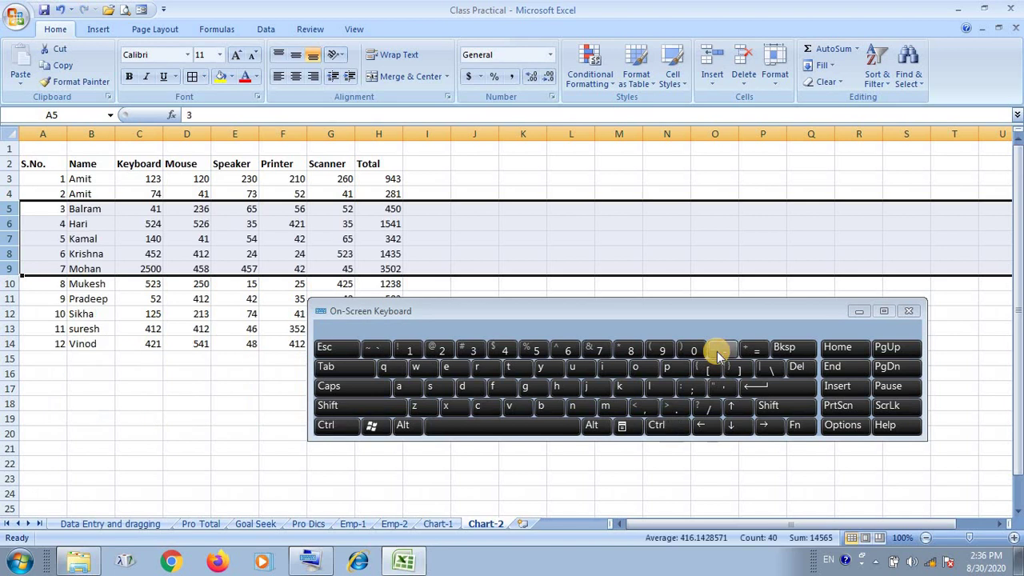
{"action": "left_click", "coordinate": [600, 179]}
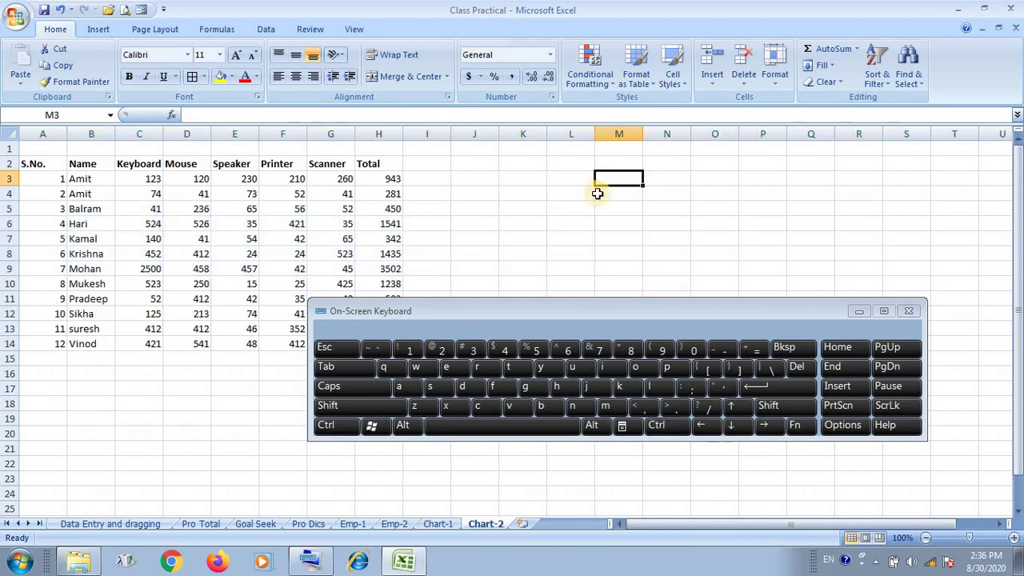
{"action": "left_click", "coordinate": [558, 219]}
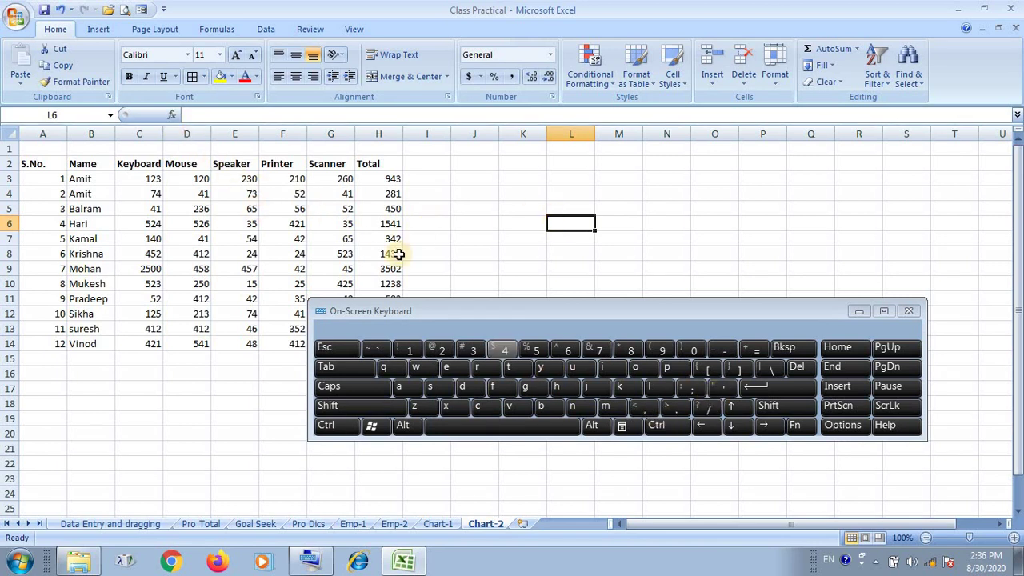
- Insert a blank column at column E, between the Mouse and Speaker columns
{"action": "left_click", "coordinate": [228, 134]}
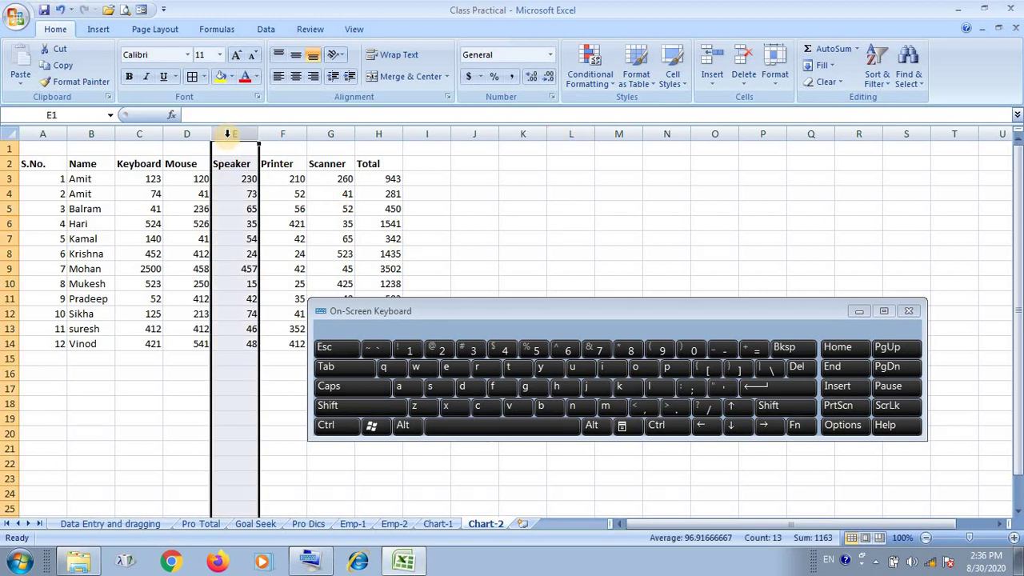
{"action": "left_click", "coordinate": [673, 425]}
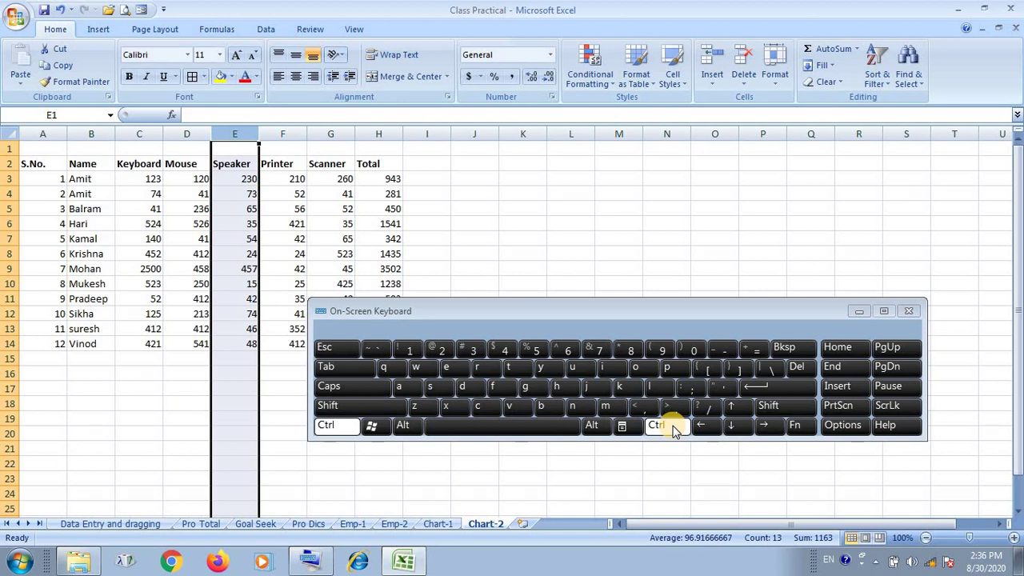
{"action": "left_click", "coordinate": [768, 408]}
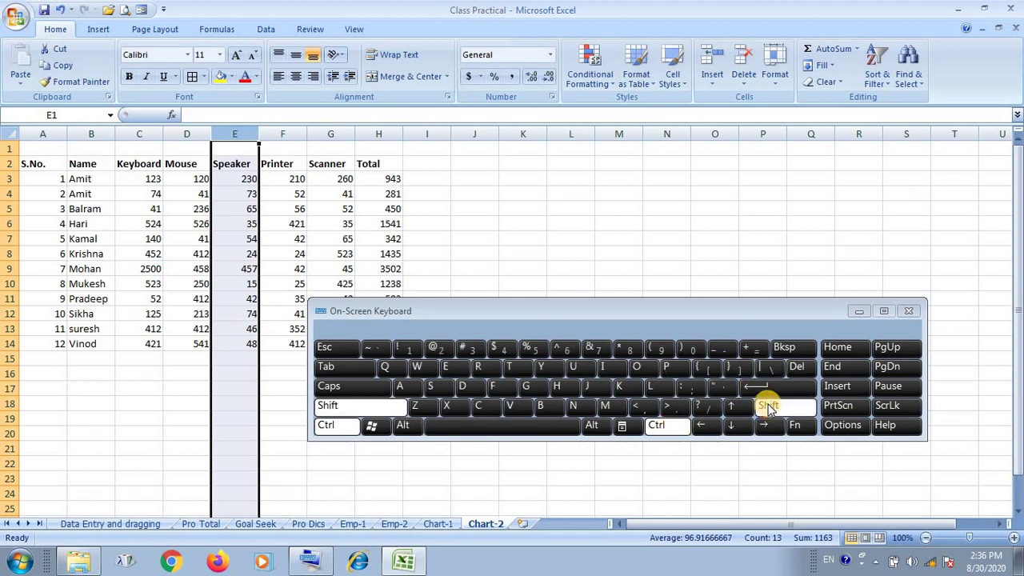
{"action": "left_click", "coordinate": [755, 347]}
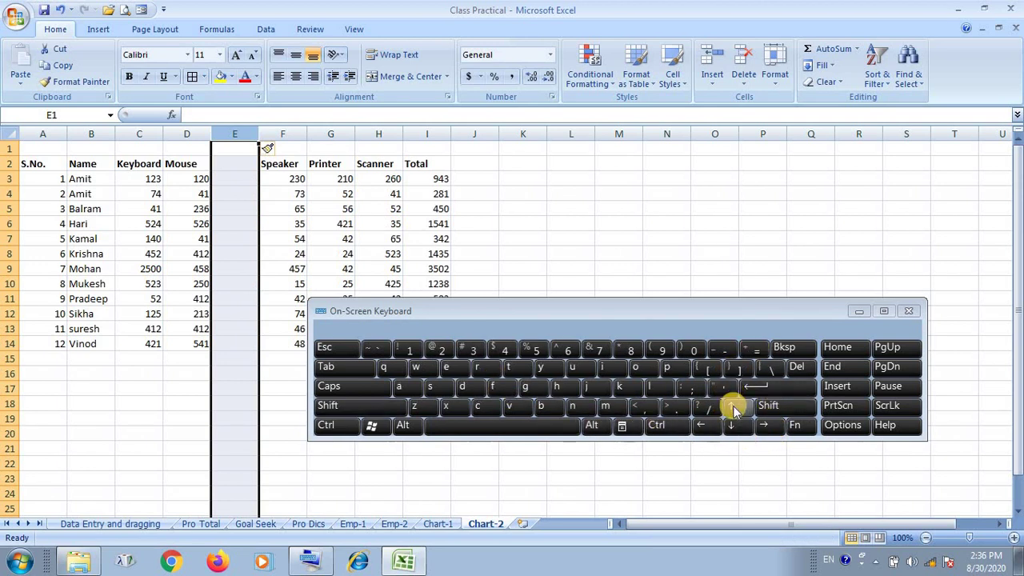
- Delete the blank column E between the Mouse and Speaker columns and select cell J5
{"action": "left_click", "coordinate": [663, 429]}
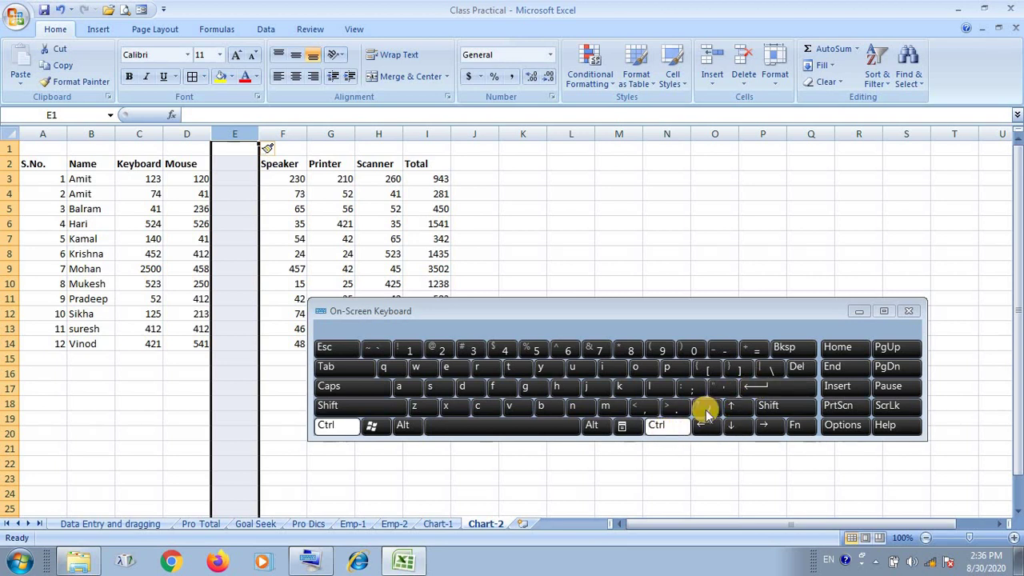
{"action": "left_click", "coordinate": [725, 351]}
{"action": "left_click", "coordinate": [492, 208]}
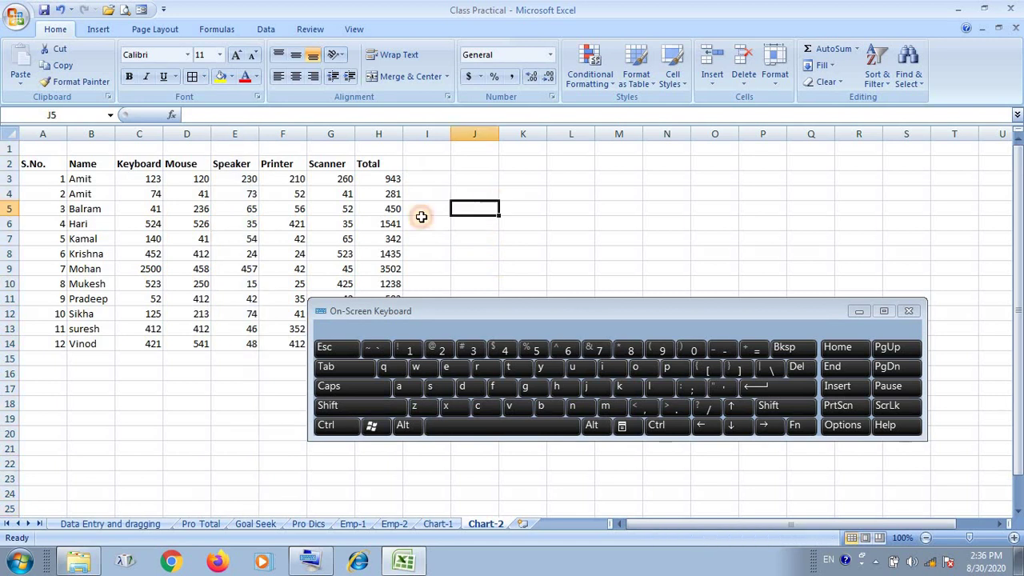
- Insert a blank row at row 6, above the record with S.No. 4, and deselect it
{"action": "left_click", "coordinate": [9, 224]}
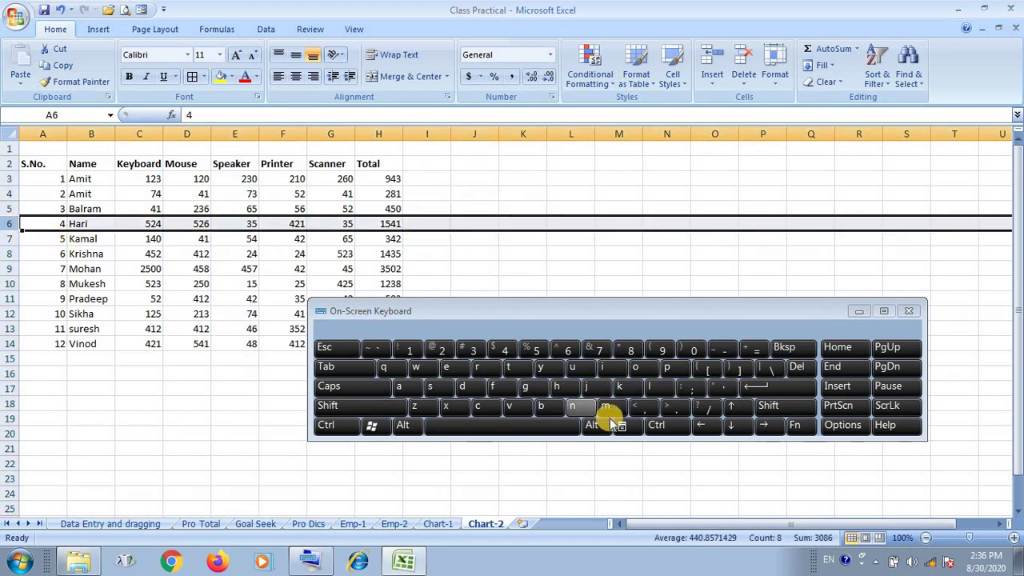
{"action": "left_click", "coordinate": [658, 426]}
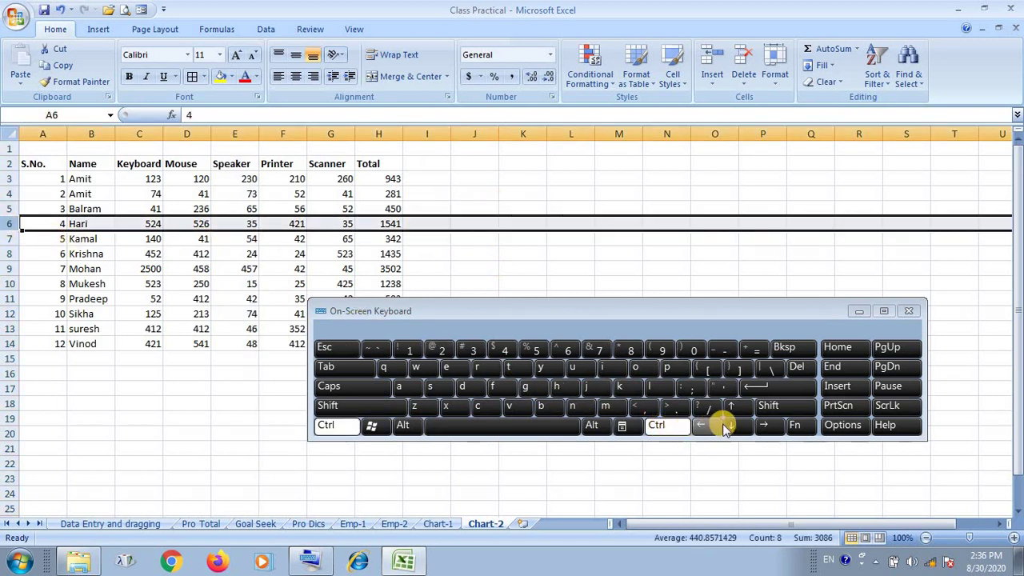
{"action": "left_click", "coordinate": [769, 409]}
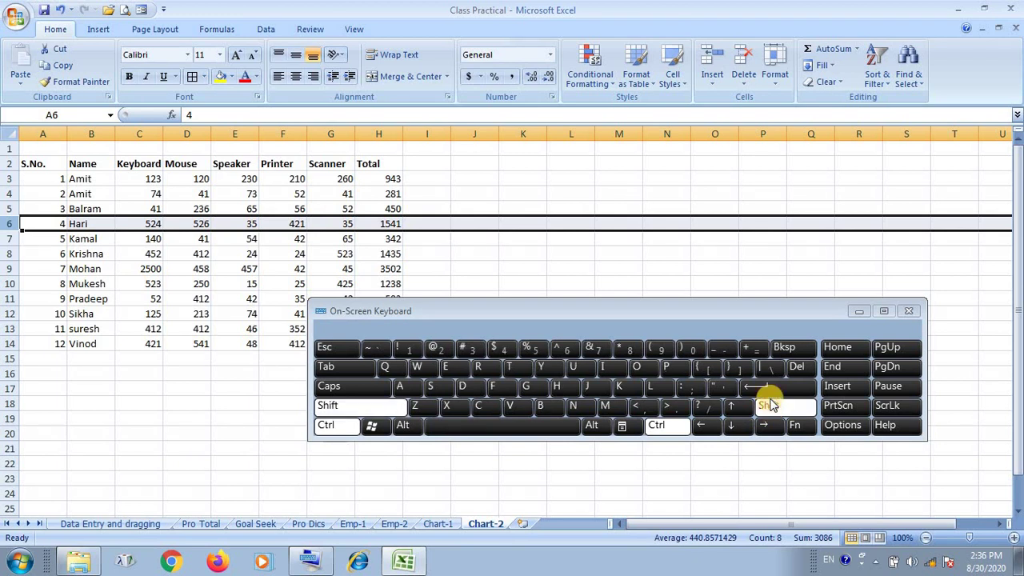
{"action": "left_click", "coordinate": [755, 351]}
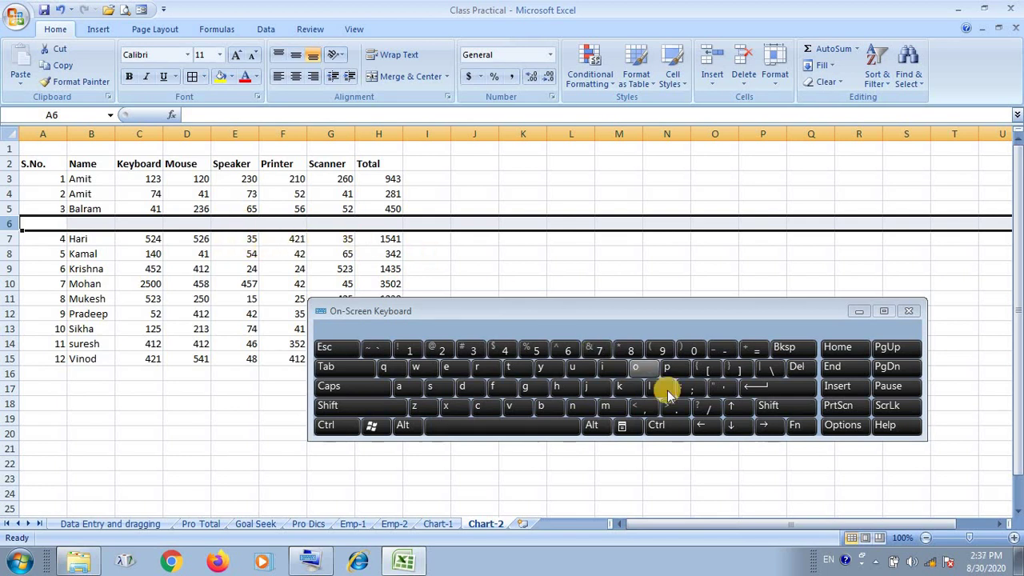
{"action": "left_click", "coordinate": [553, 267]}
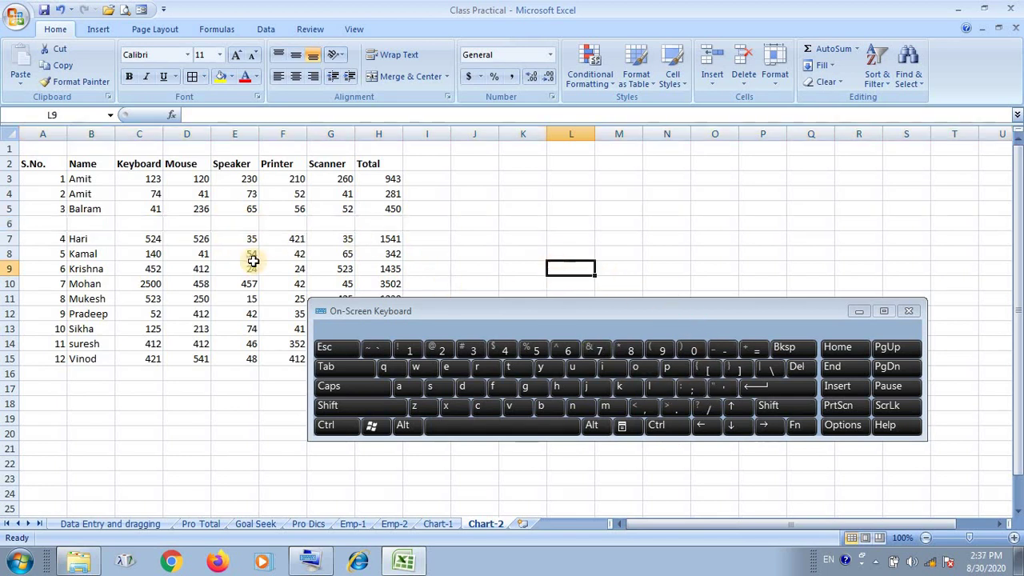
- Delete the blank row 6 between the records with S.No. 3 and 4, and deselect the row
{"action": "left_click", "coordinate": [9, 224]}
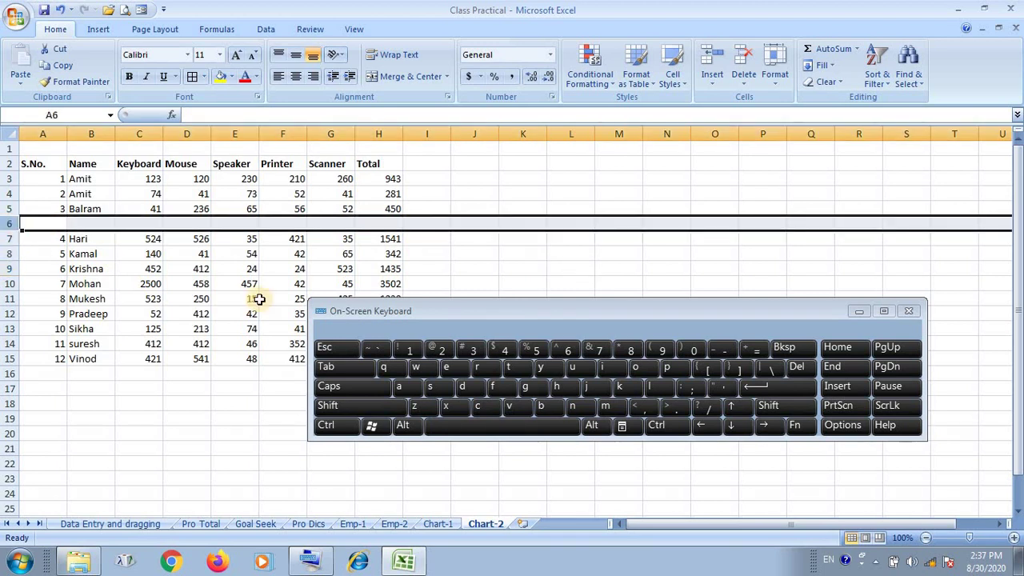
{"action": "left_click", "coordinate": [668, 429]}
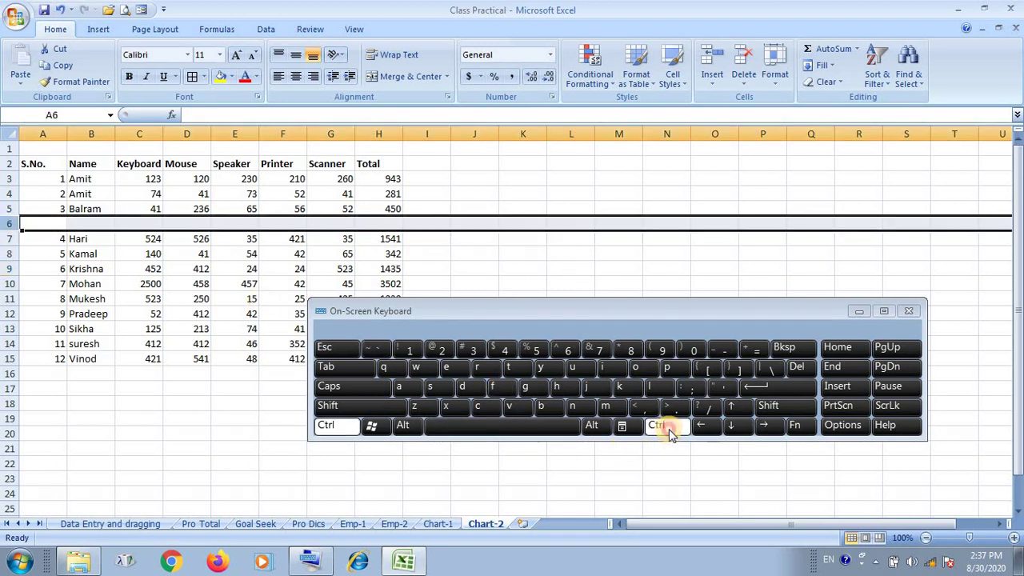
{"action": "left_click", "coordinate": [727, 352]}
{"action": "left_click", "coordinate": [576, 271]}
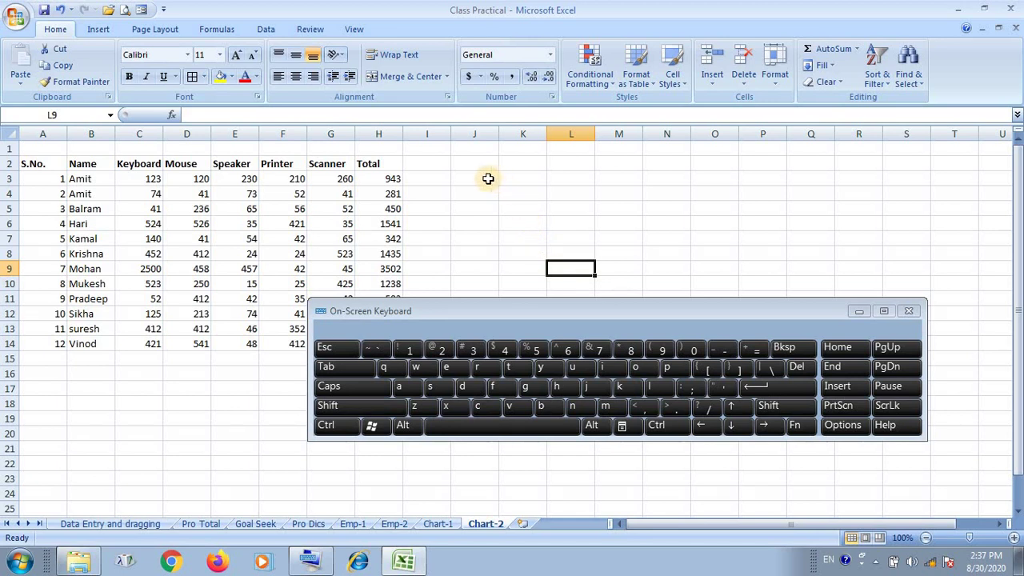
- Move the on-screen keyboard away from the data and rename the Chart-2 sheet as Data
{"action": "left_click", "coordinate": [432, 208]}
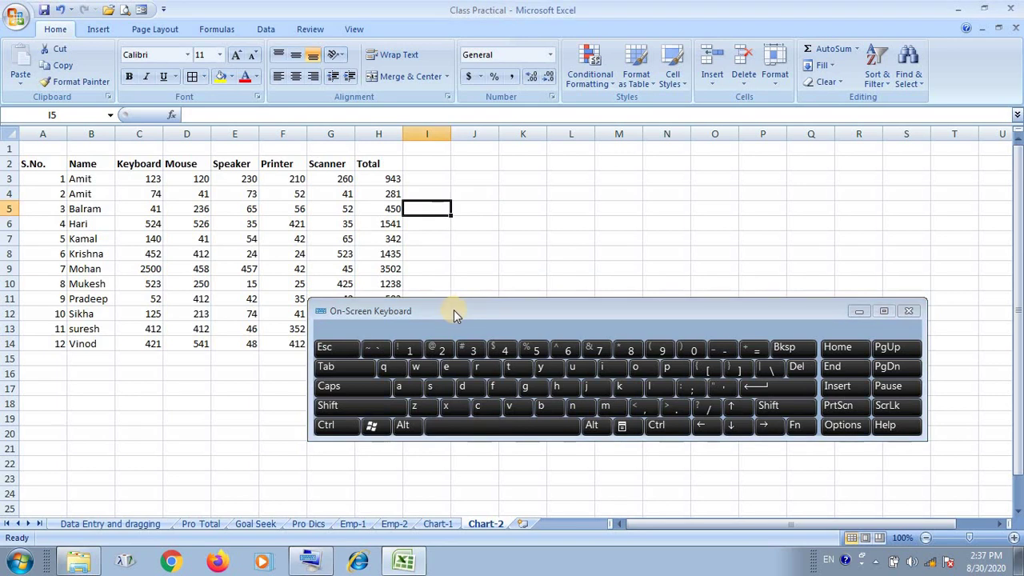
{"action": "left_click_drag", "start_coordinate": [454, 309], "coordinate": [583, 205]}
{"action": "left_click", "coordinate": [240, 467]}
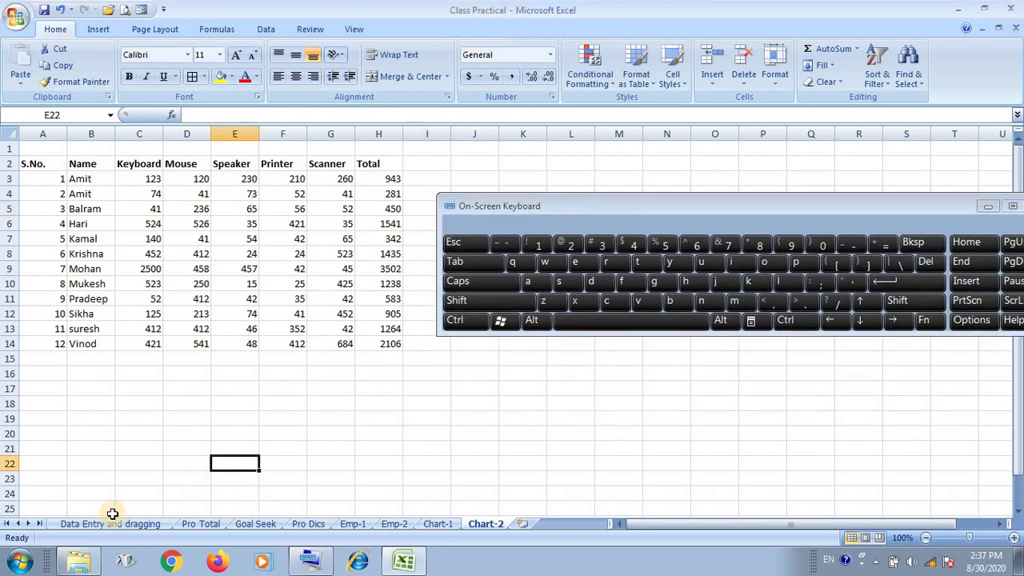
{"action": "right_click", "coordinate": [484, 529]}
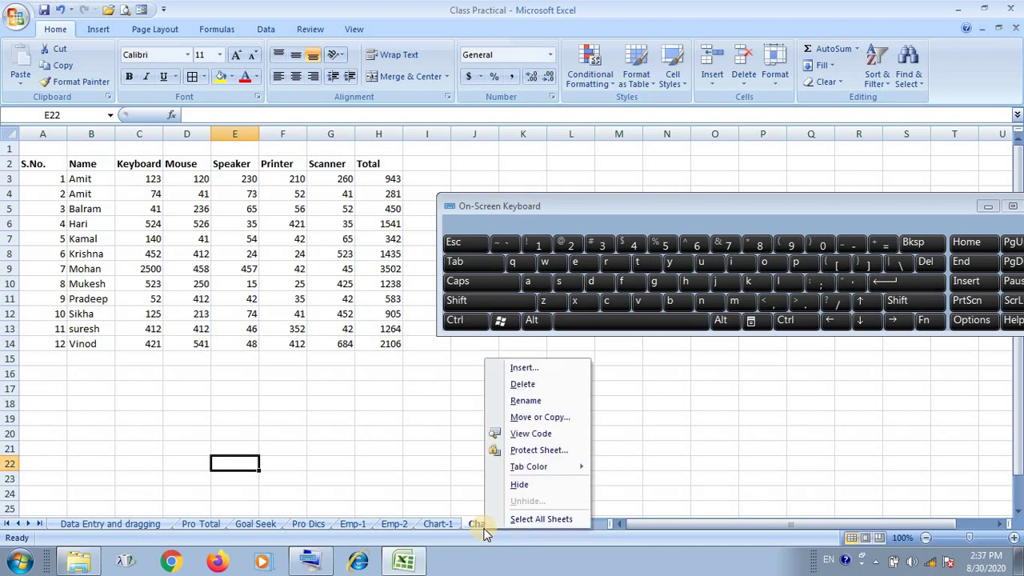
{"action": "left_click", "coordinate": [525, 401]}
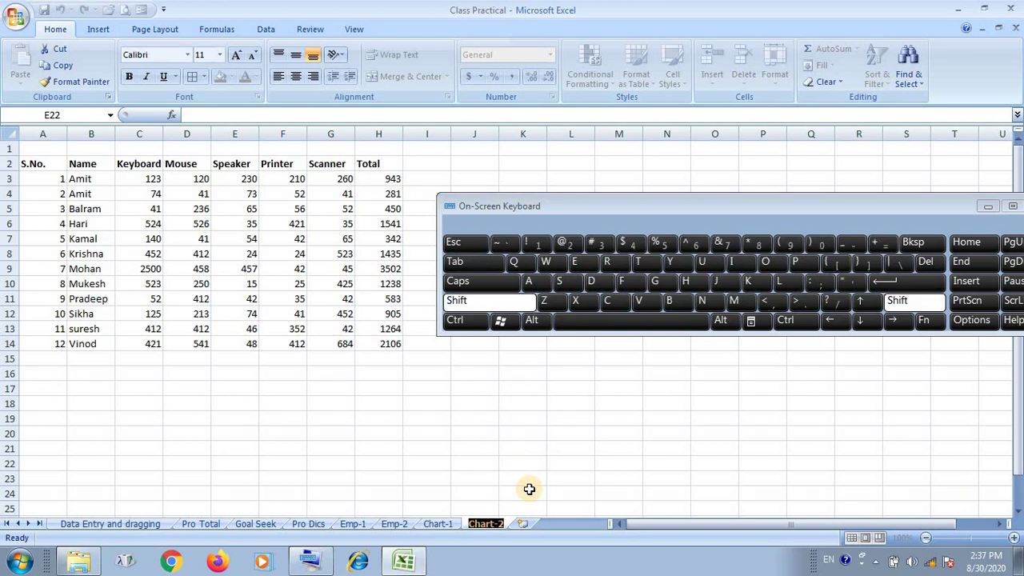
{"action": "type", "text": "D"}
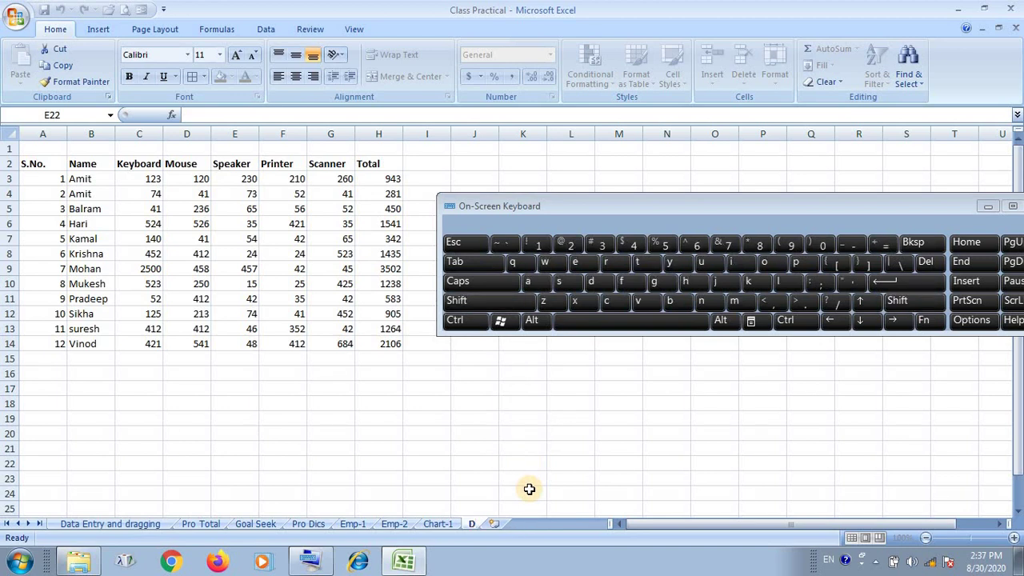
{"action": "type", "text": "ata"}
{"action": "left_click", "coordinate": [529, 489]}
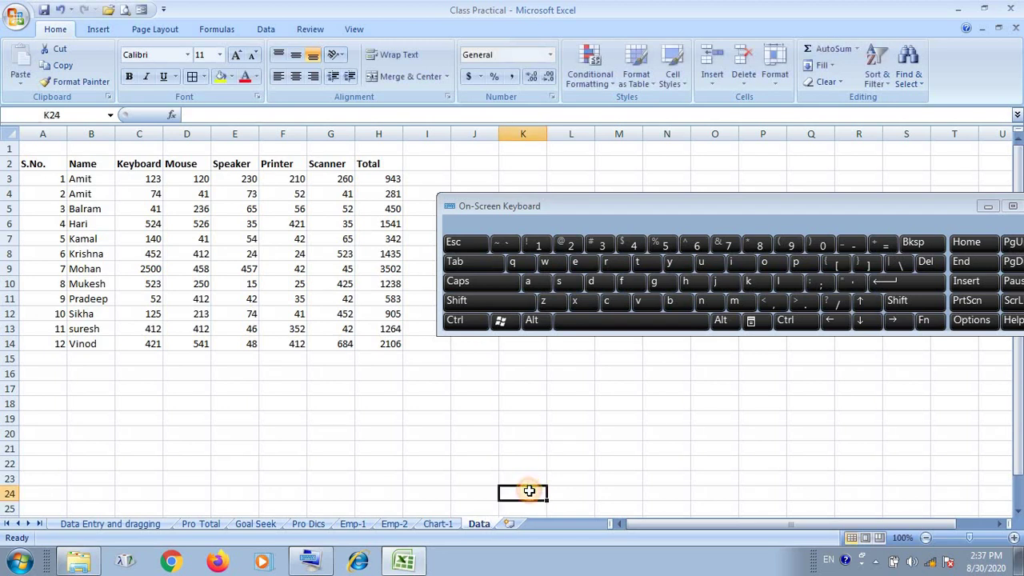
- Extend the name of the Data sheet so that it reads "Data sheet"
{"action": "right_click", "coordinate": [478, 528]}
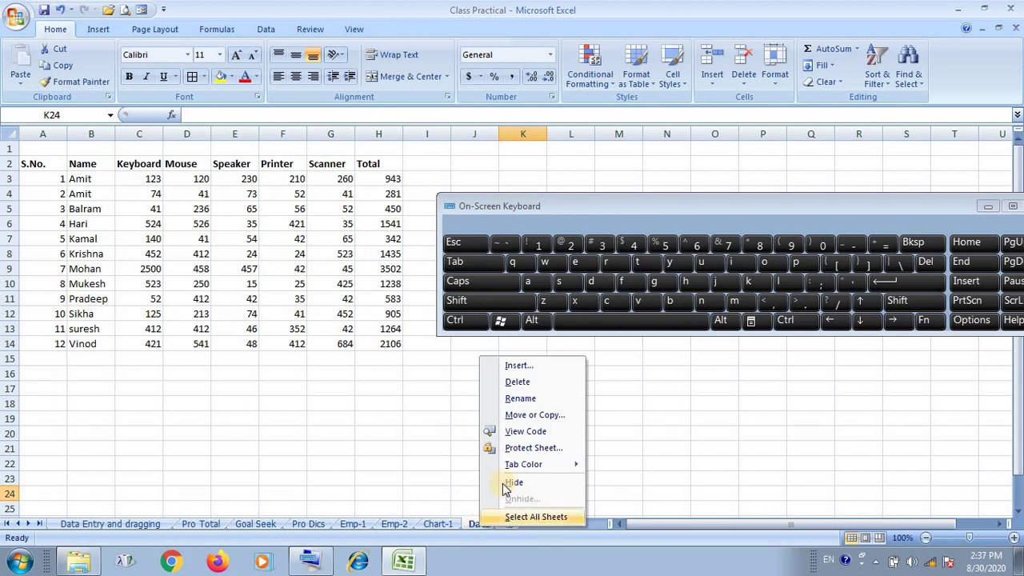
{"action": "left_click", "coordinate": [535, 400]}
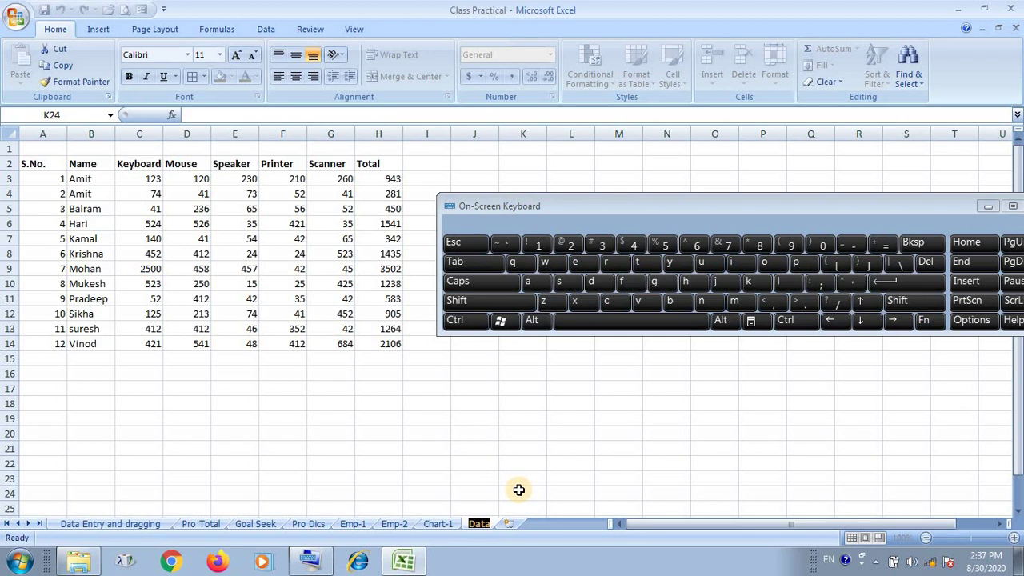
{"action": "key", "text": "Right"}
{"action": "type", "text": "s"}
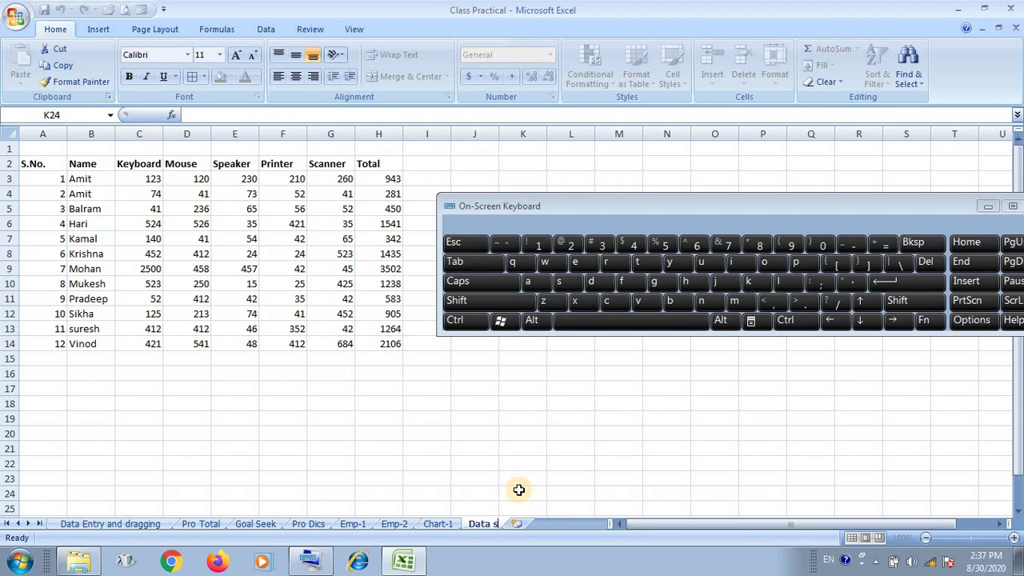
{"action": "type", "text": "heet"}
{"action": "left_click", "coordinate": [518, 490]}
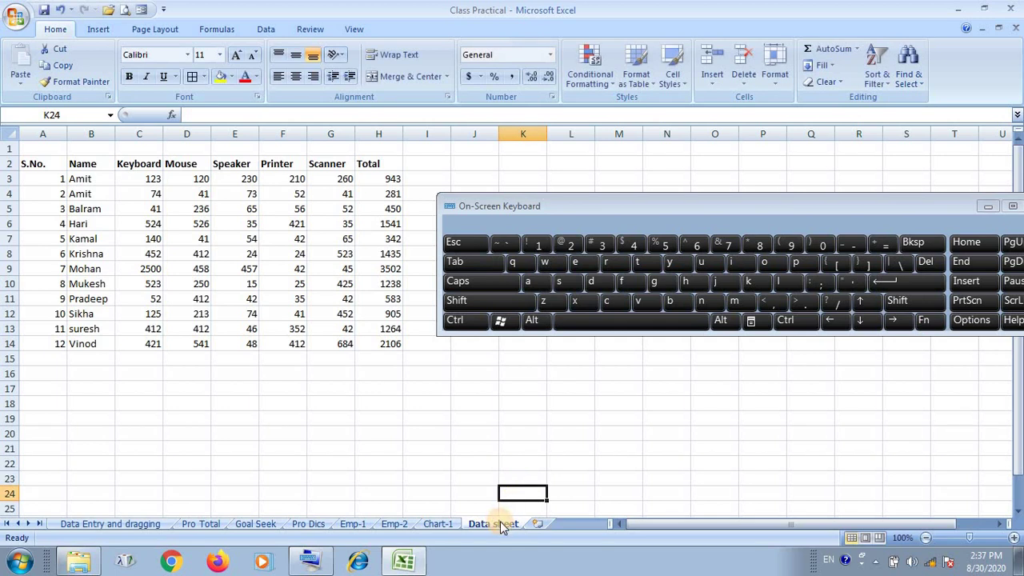
- Color the Data sheet's tab red and check it by switching to the Chart-1 sheet and back
{"action": "right_click", "coordinate": [500, 524]}
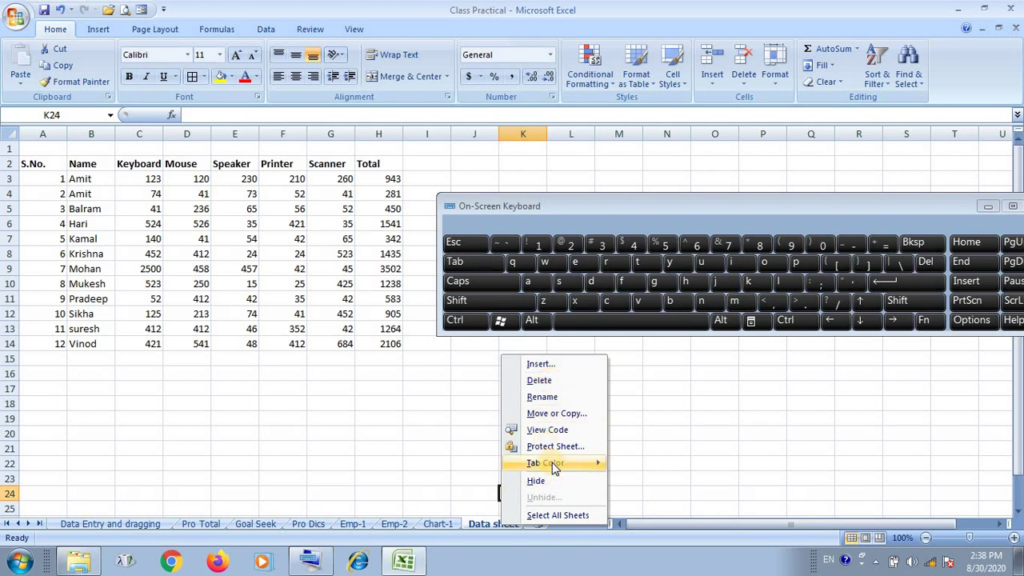
{"action": "mouse_move", "coordinate": [552, 464]}
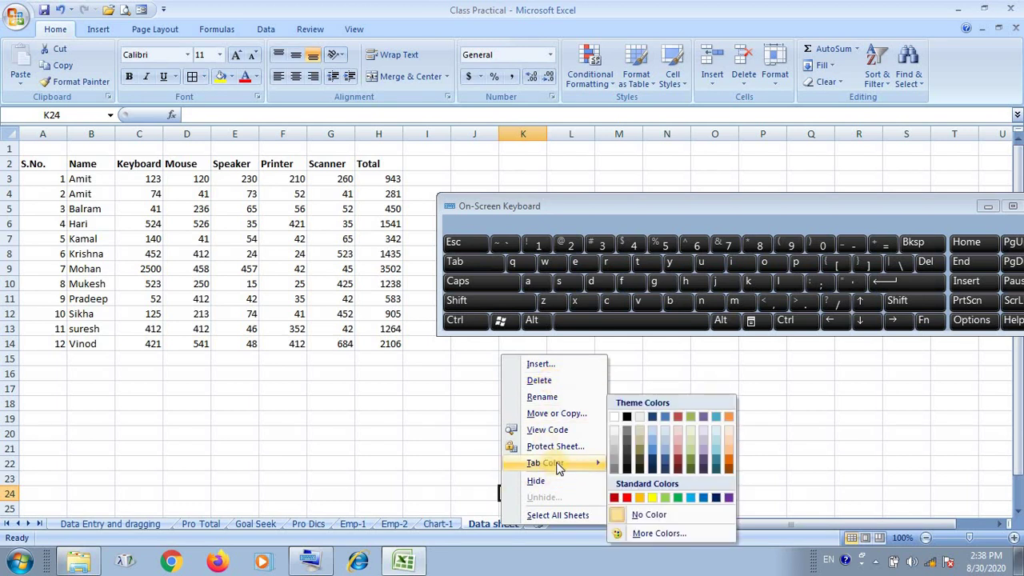
{"action": "left_click", "coordinate": [628, 497]}
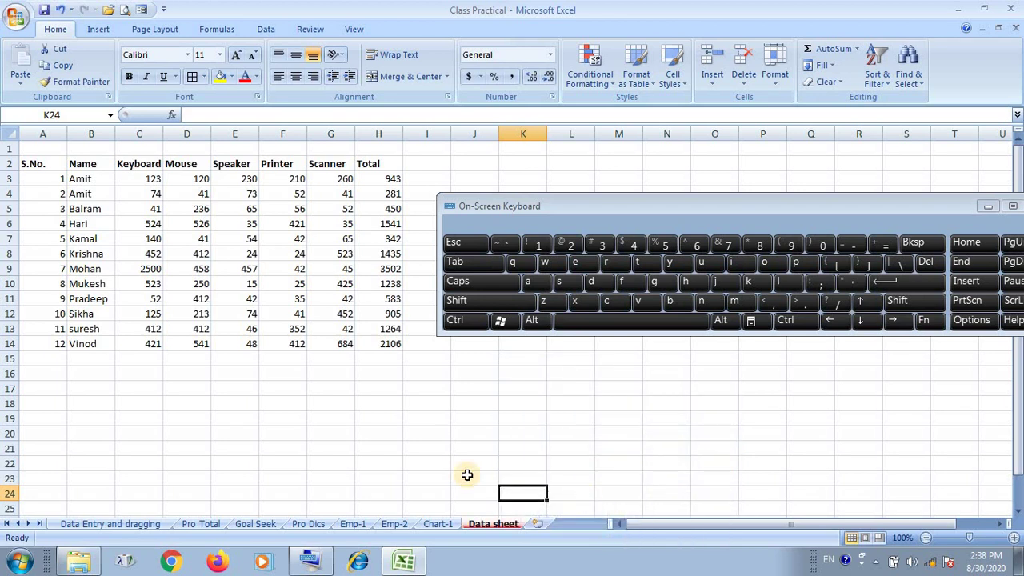
{"action": "left_click", "coordinate": [440, 526]}
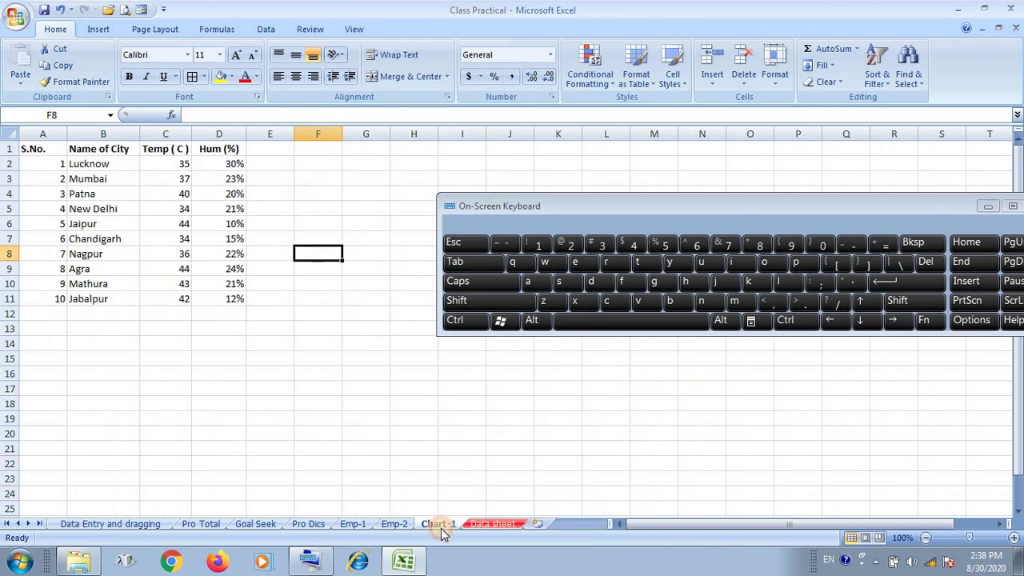
{"action": "left_click", "coordinate": [486, 524]}
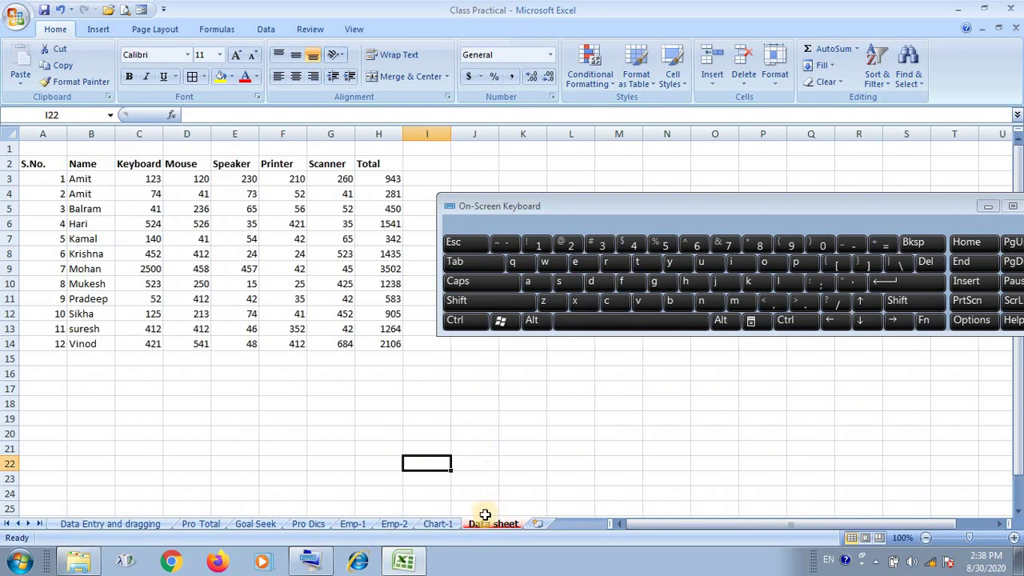
{"action": "left_click", "coordinate": [475, 432]}
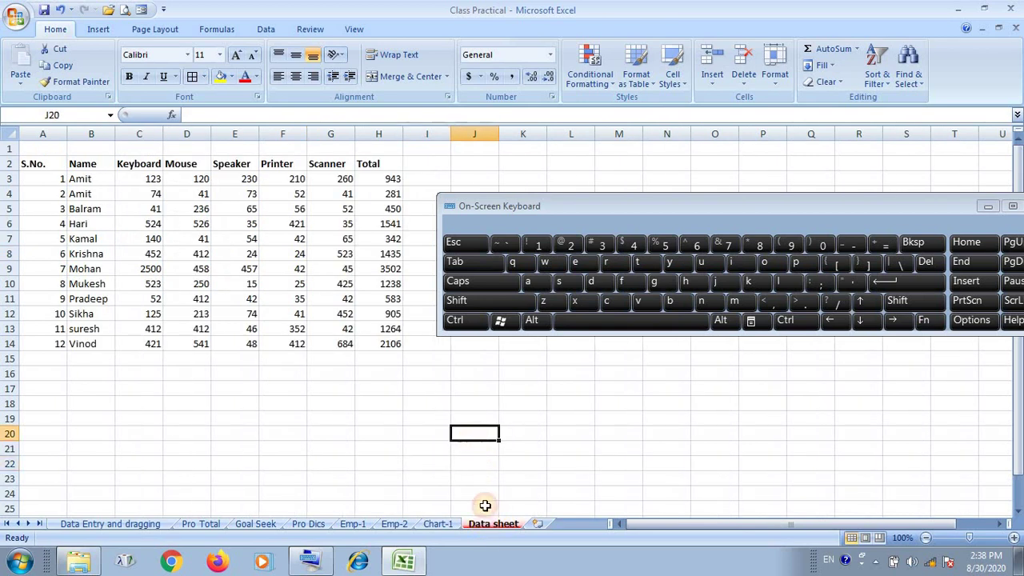
- Try the Data sheet between Pro Total and Goal Seek, and settle it directly before Pro Total
{"action": "left_click_drag", "start_coordinate": [489, 533], "coordinate": [201, 509]}
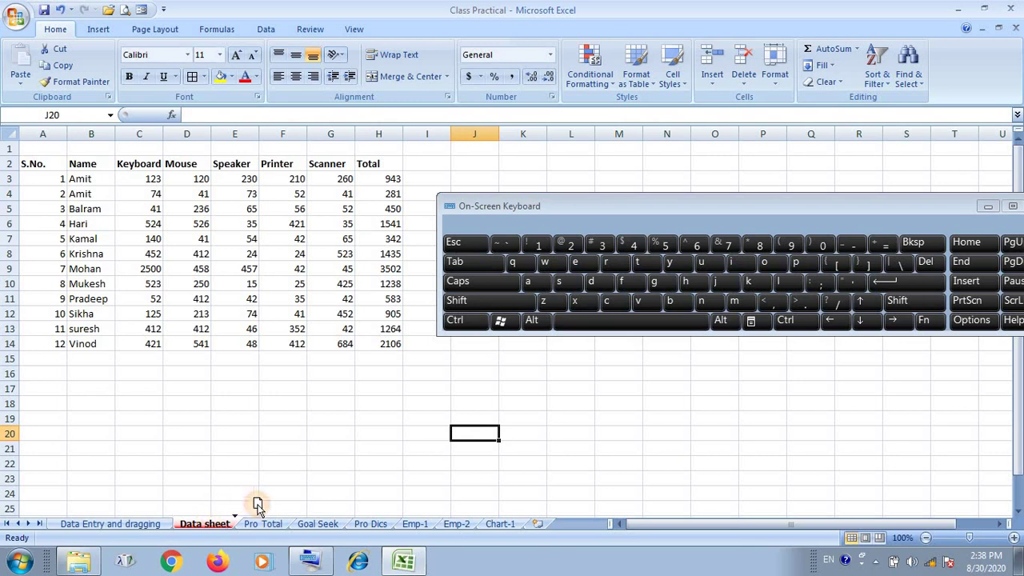
{"action": "left_click_drag", "start_coordinate": [272, 524], "coordinate": [204, 526]}
{"action": "left_click", "coordinate": [258, 530]}
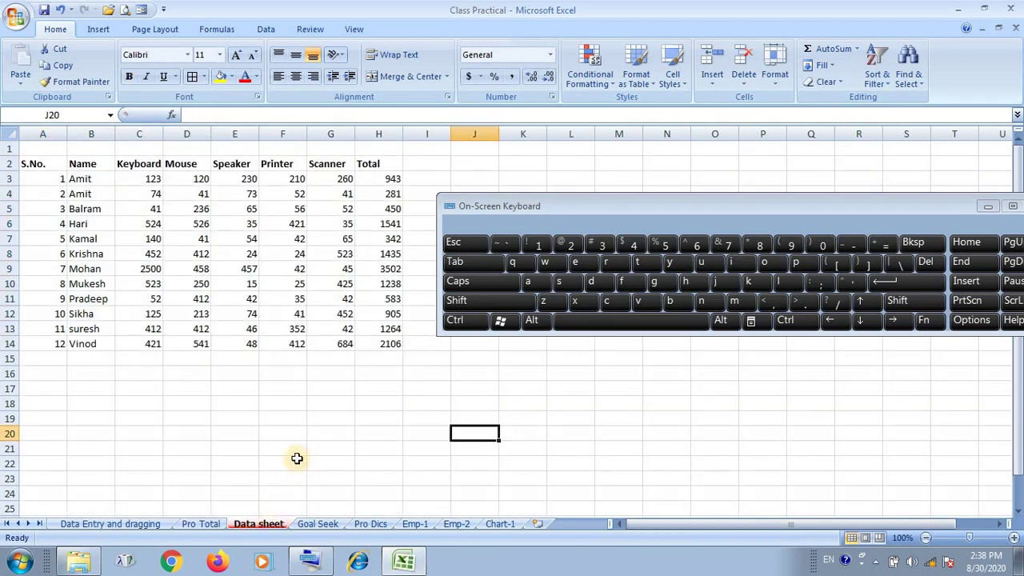
{"action": "left_click", "coordinate": [297, 424]}
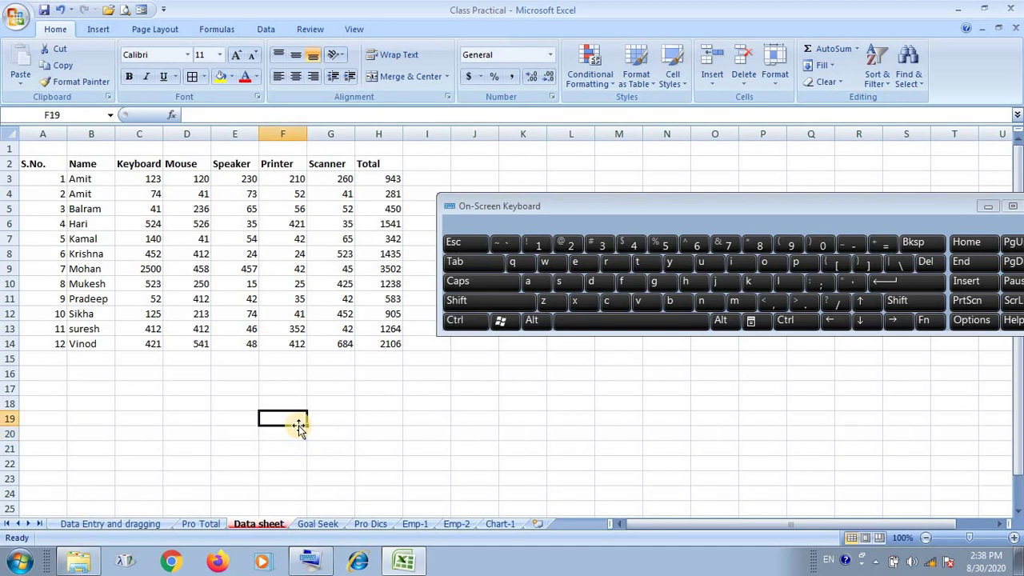
{"action": "mouse_move", "coordinate": [273, 524]}
{"action": "left_mouse_down"}
{"action": "mouse_move", "coordinate": [252, 487]}
{"action": "mouse_move", "coordinate": [240, 487]}
{"action": "mouse_move", "coordinate": [263, 511]}
{"action": "mouse_move", "coordinate": [197, 503]}
{"action": "mouse_move", "coordinate": [190, 512]}
{"action": "left_mouse_up"}
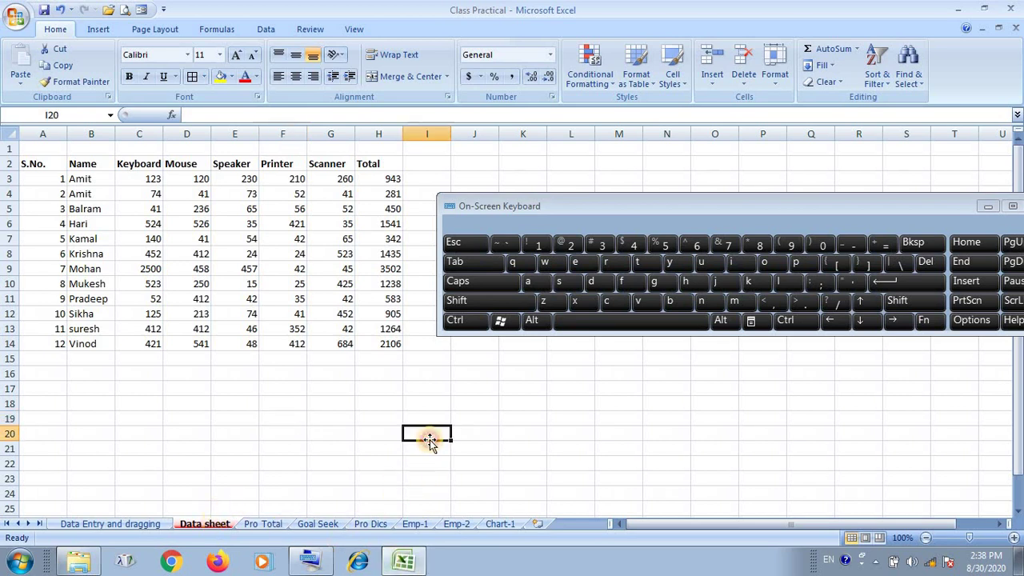
- Merge and center cells A1 to H1 above the table headings
{"action": "left_click", "coordinate": [280, 371]}
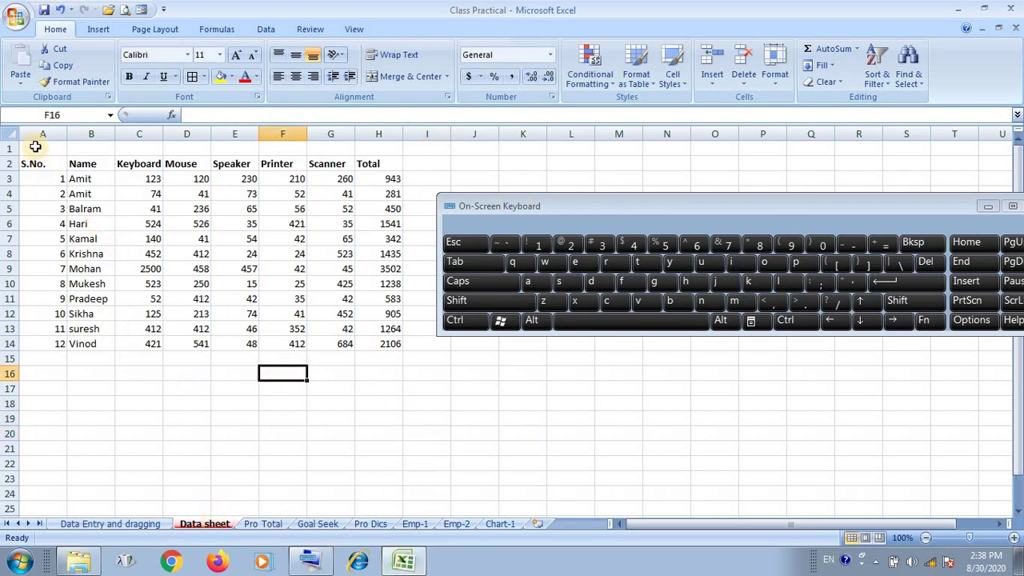
{"action": "left_click_drag", "start_coordinate": [35, 148], "coordinate": [392, 158]}
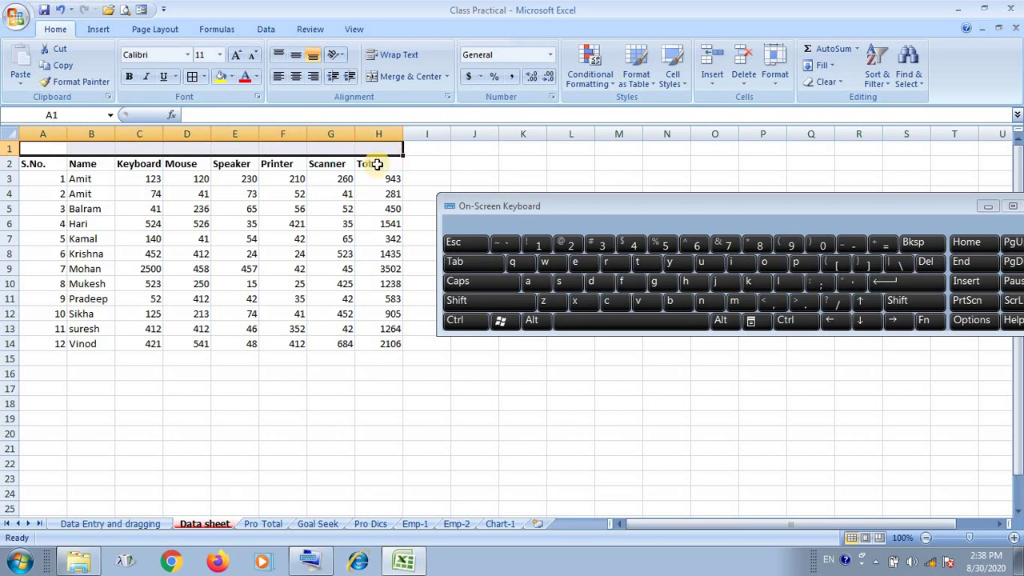
{"action": "left_click", "coordinate": [411, 78]}
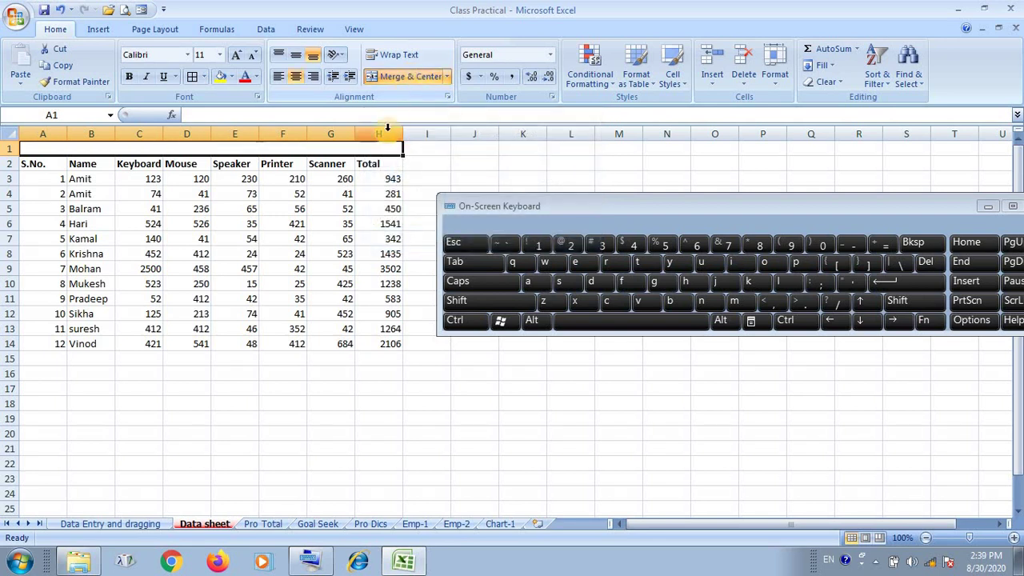
{"action": "double_click", "coordinate": [210, 150]}
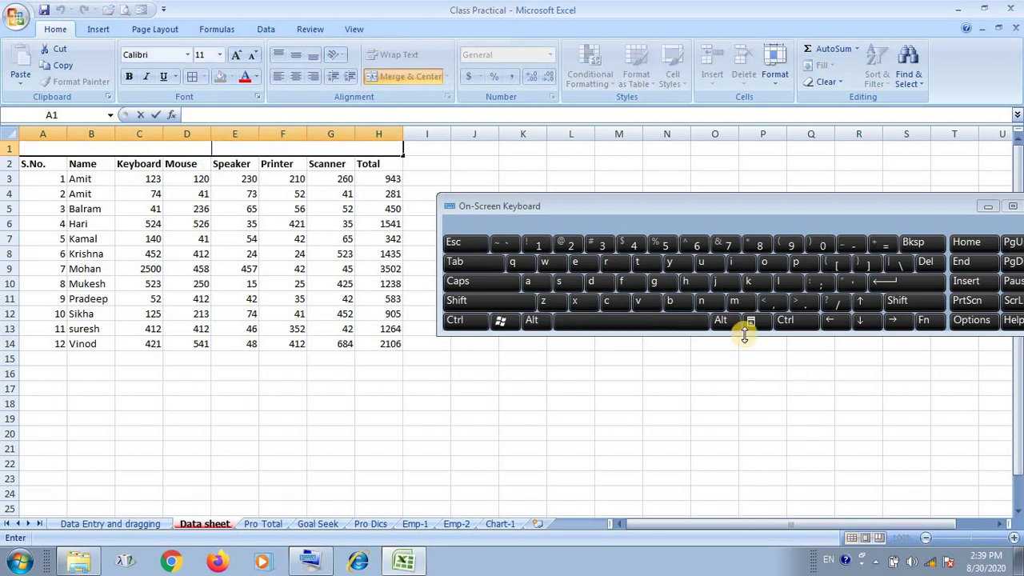
{"action": "key", "text": "Caps_Lock"}
{"action": "type", "text": "APS"}
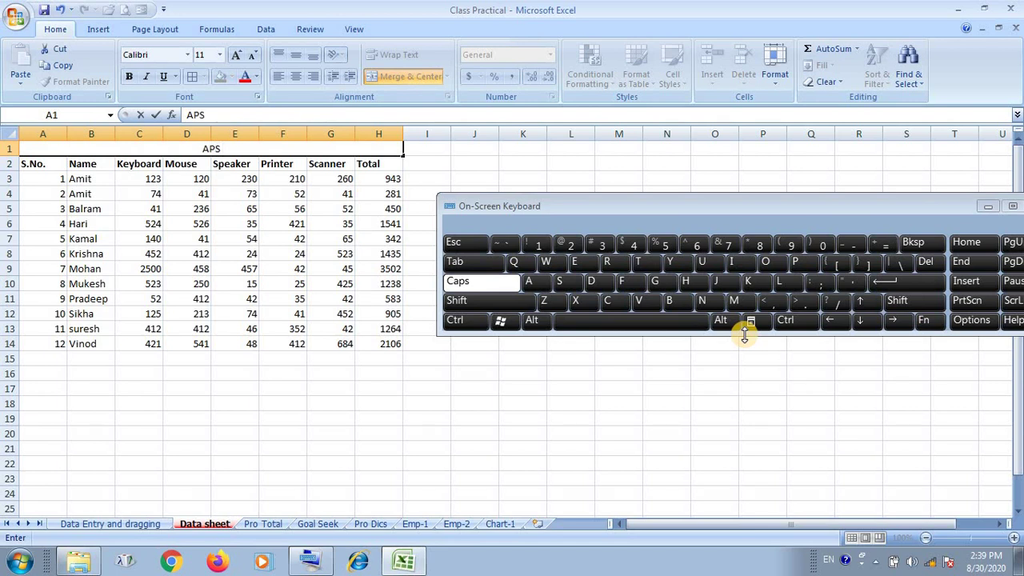
{"action": "key", "text": "BackSpace"}
{"action": "key", "text": "BackSpace"}
{"action": "key", "text": "BackSpace"}
{"action": "type", "text": "SHYAM"}
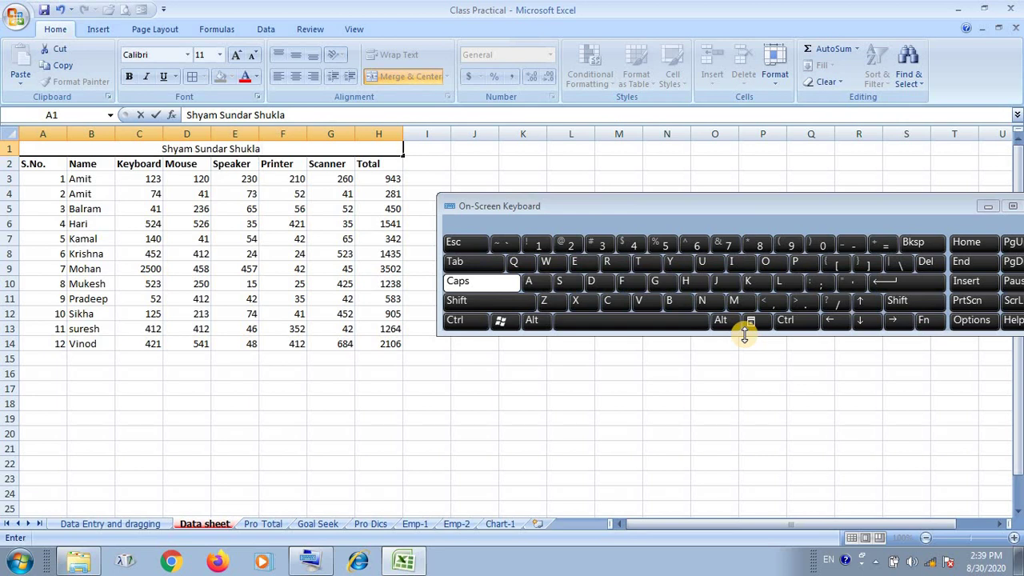
{"action": "key", "text": "BackSpace"}
{"action": "key", "text": "BackSpace"}
{"action": "key", "text": "BackSpace"}
{"action": "key", "text": "BackSpace"}
{"action": "key", "text": "BackSpace"}
{"action": "key", "text": "BackSpace"}
{"action": "key", "text": "BackSpace"}
{"action": "key", "text": "BackSpace"}
{"action": "key", "text": "BackSpace"}
{"action": "key", "text": "BackSpace"}
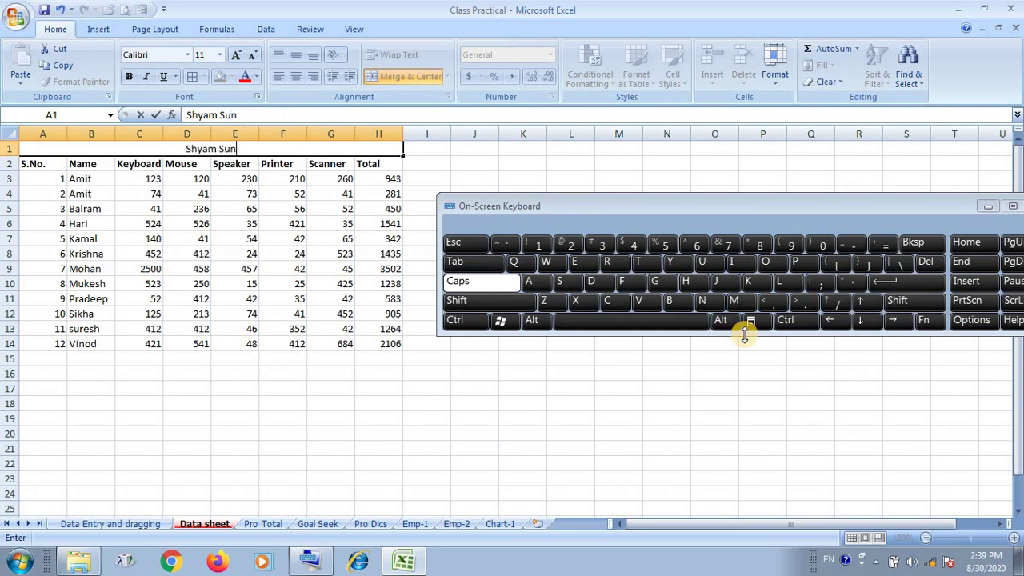
{"action": "key", "text": "BackSpace"}
{"action": "key", "text": "BackSpace"}
{"action": "key", "text": "BackSpace"}
{"action": "key", "text": "BackSpace"}
{"action": "key", "text": "BackSpace"}
{"action": "key", "text": "BackSpace"}
{"action": "key", "text": "BackSpace"}
{"action": "key", "text": "BackSpace"}
{"action": "key", "text": "BackSpace"}
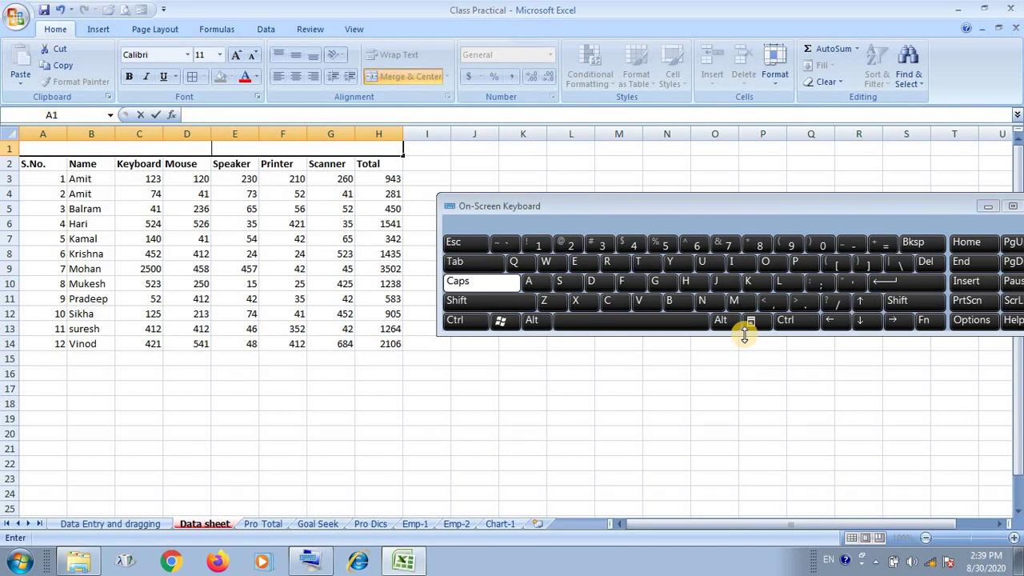
- Enter the title "LIST OF PRODUCTS -2020-21" in the merged cell above the table headings
{"action": "type", "text": "LIST OF PROD"}
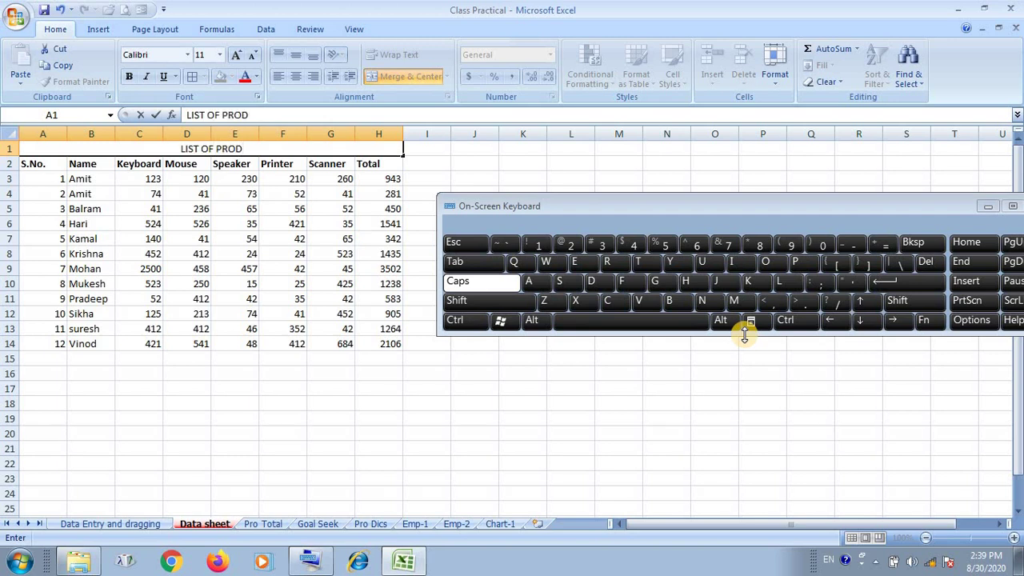
{"action": "type", "text": "UCT"}
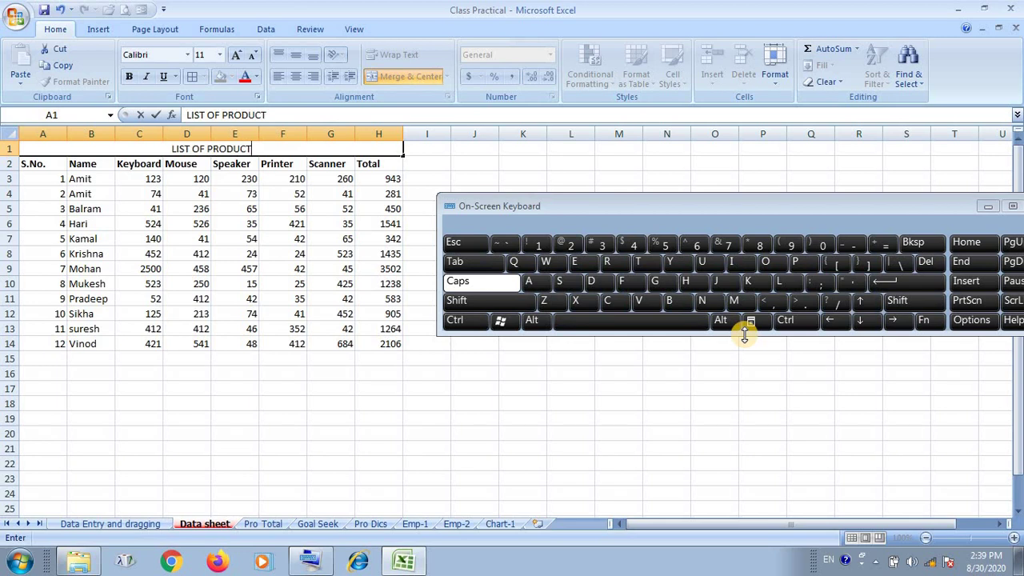
{"action": "type", "text": "S"}
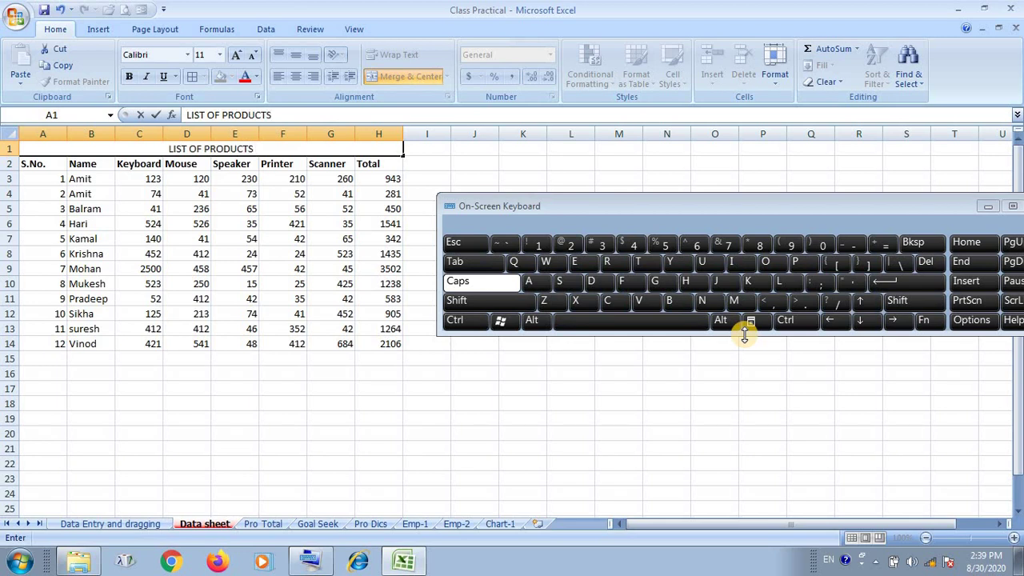
{"action": "type", "text": " A"}
{"action": "key", "text": "BackSpace"}
{"action": "key", "text": "BackSpace"}
{"action": "type", "text": "2"}
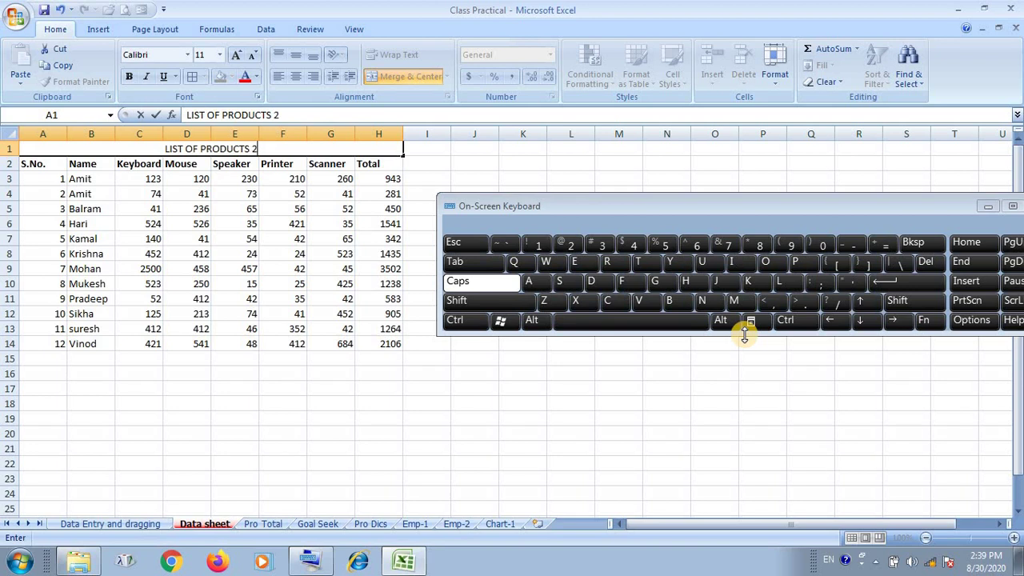
{"action": "key", "text": "BackSpace"}
{"action": "type", "text": "-200"}
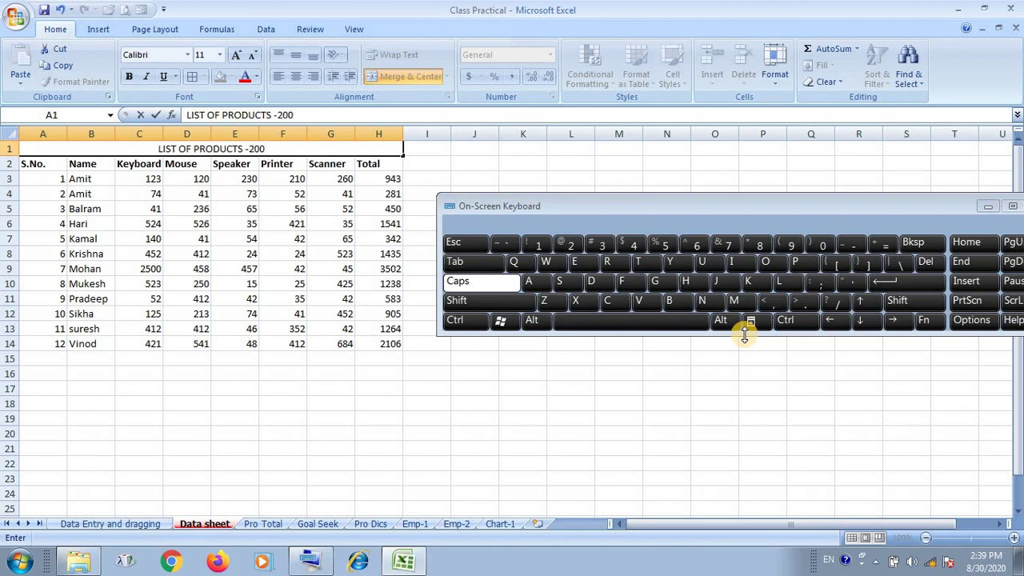
{"action": "key", "text": "BackSpace"}
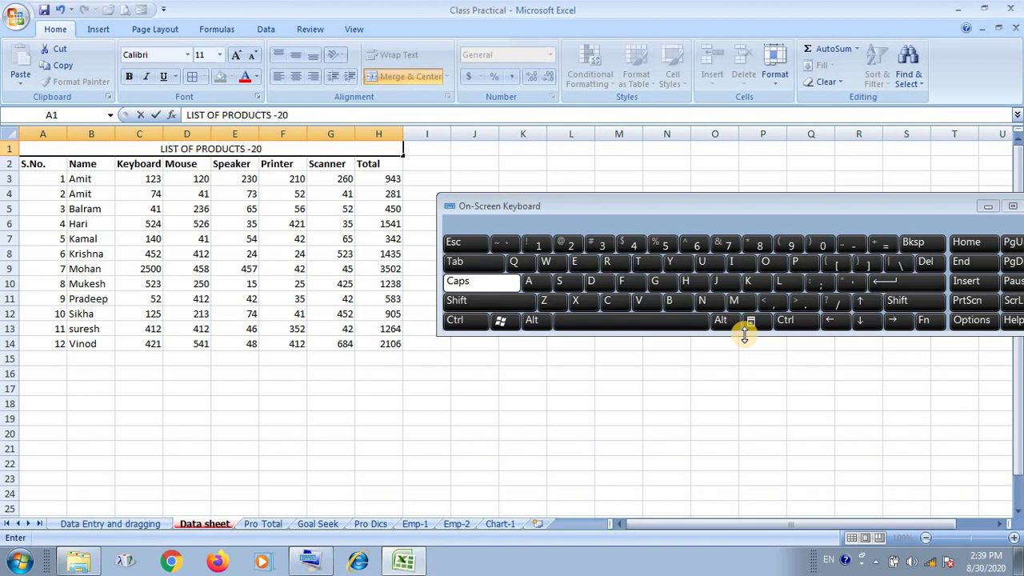
{"action": "type", "text": "20-21"}
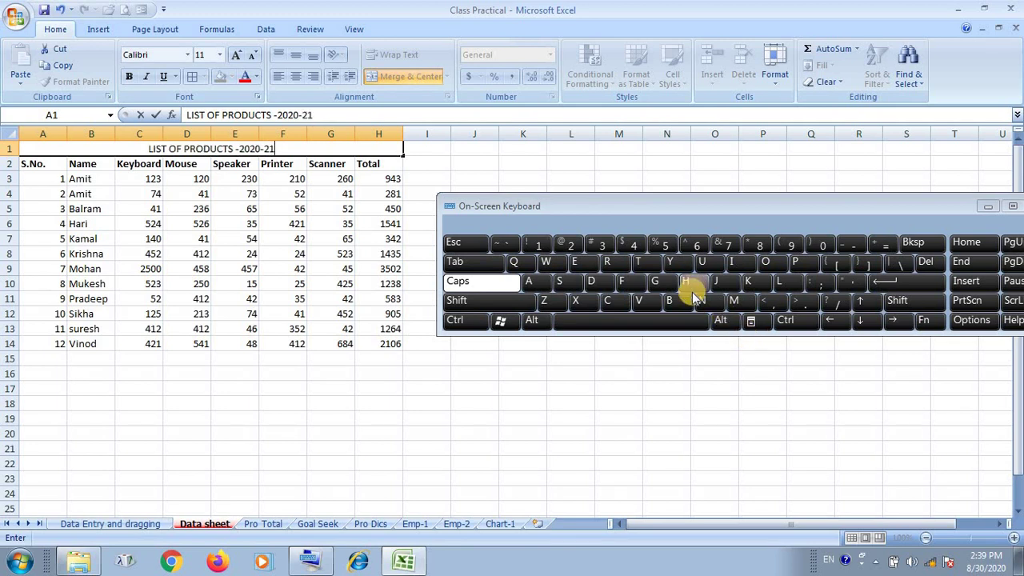
{"action": "left_click", "coordinate": [557, 463]}
- Apply All Borders to the whole table A1:H14 and fill it with the lightest blue theme shade
{"action": "left_click_drag", "start_coordinate": [315, 150], "coordinate": [332, 344]}
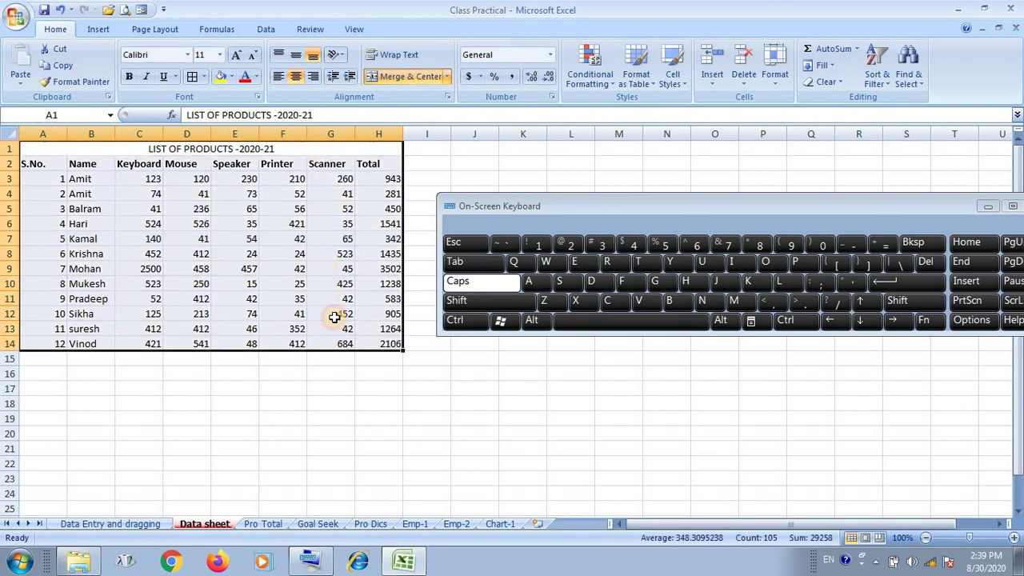
{"action": "left_click", "coordinate": [192, 77]}
{"action": "left_click", "coordinate": [203, 77]}
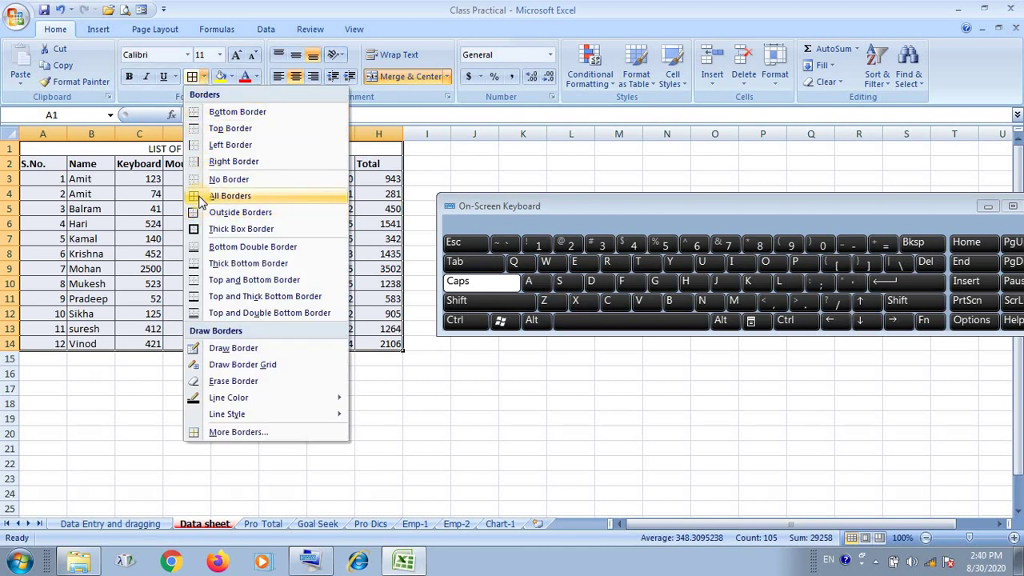
{"action": "left_click", "coordinate": [200, 201]}
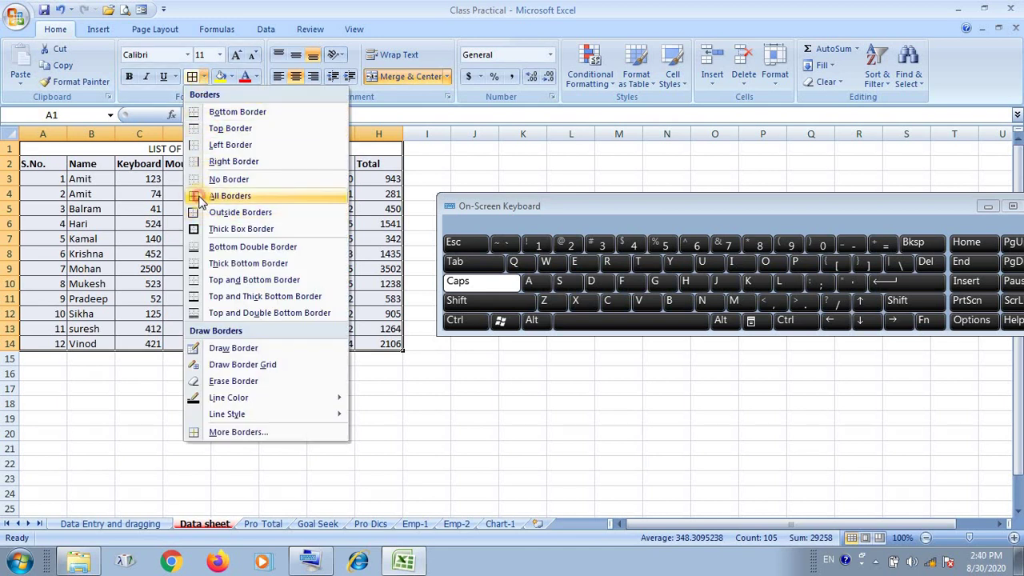
{"action": "left_click", "coordinate": [230, 77]}
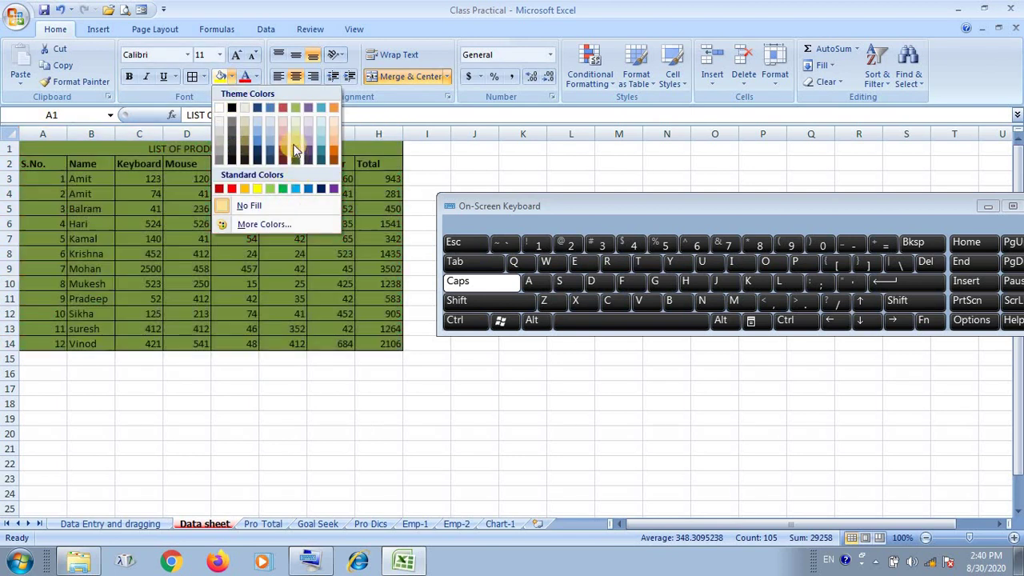
{"action": "left_click", "coordinate": [267, 125]}
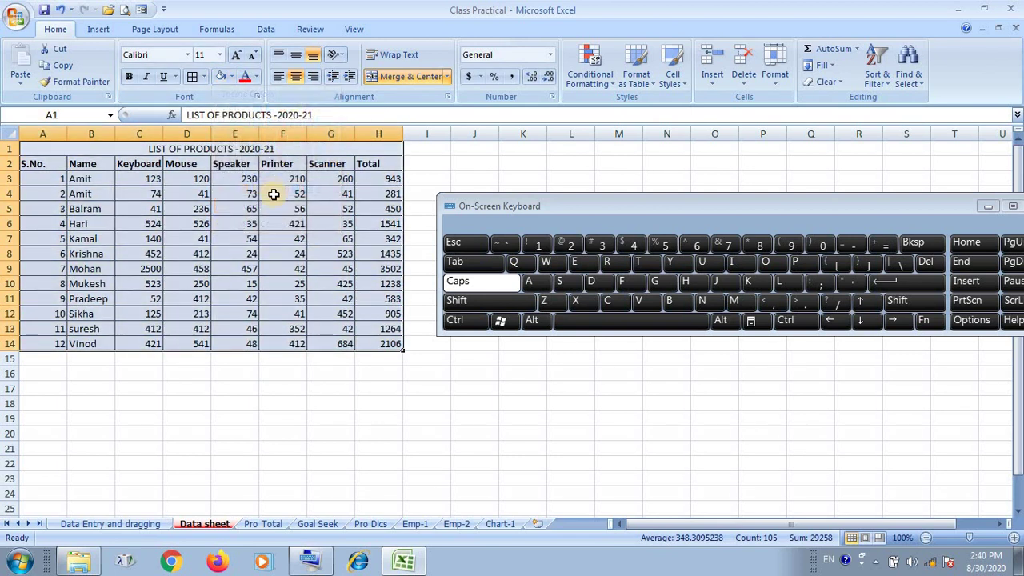
{"action": "left_click", "coordinate": [267, 172]}
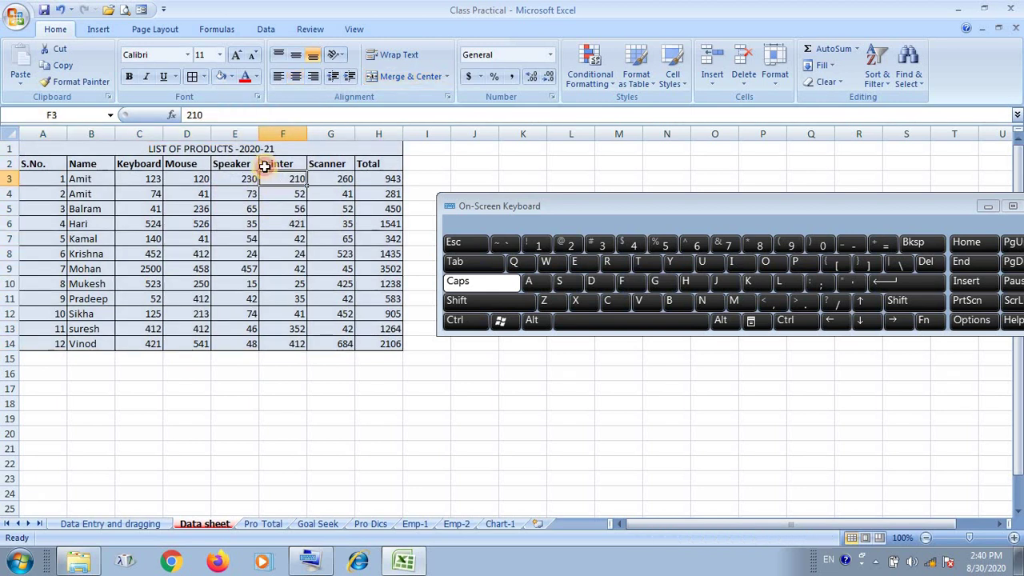
- Make the table's title row and heading row bold
{"action": "left_click_drag", "start_coordinate": [259, 145], "coordinate": [259, 166]}
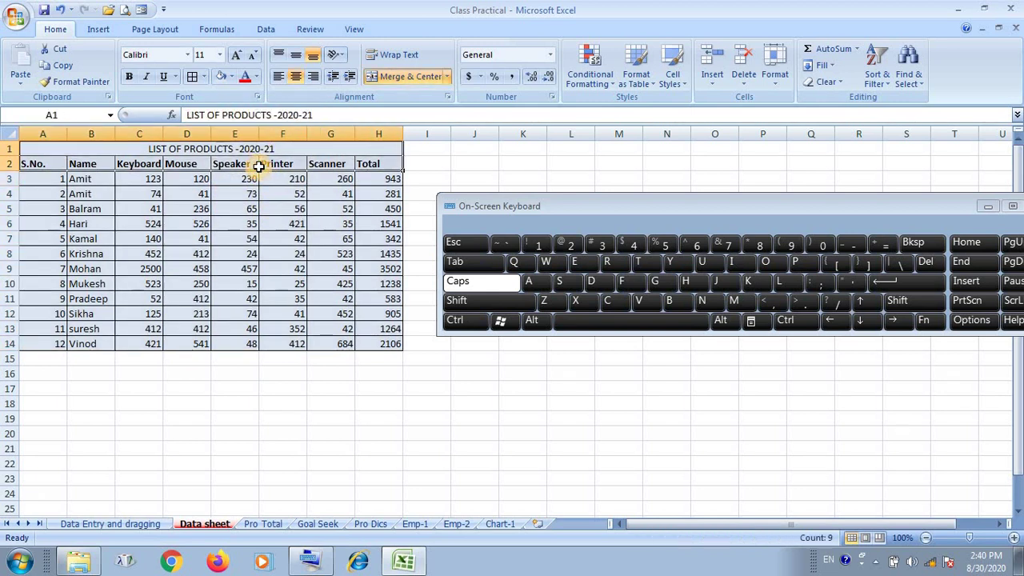
{"action": "left_click", "coordinate": [129, 76]}
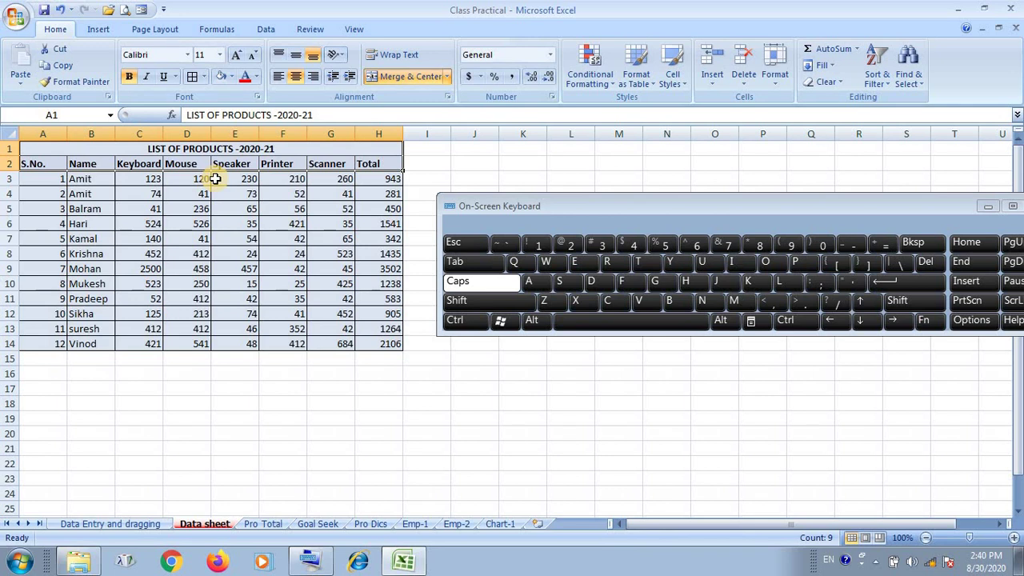
{"action": "left_click", "coordinate": [71, 209]}
- Increase the height of title row 1 and fit the Keyboard, Mouse and Speaker columns closely to their headings
{"action": "left_click_drag", "start_coordinate": [12, 156], "coordinate": [14, 168]}
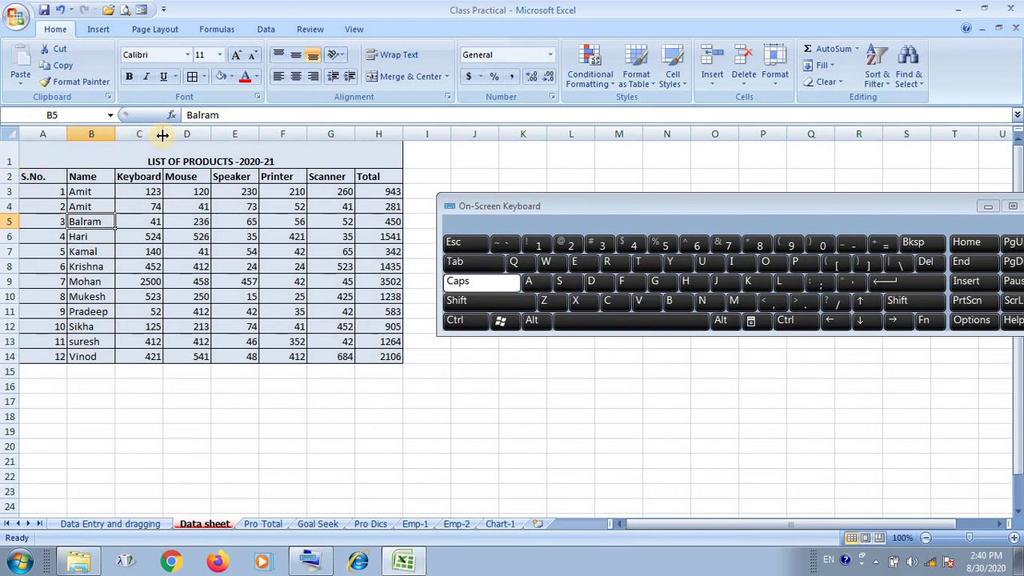
{"action": "left_click_drag", "start_coordinate": [163, 134], "coordinate": [202, 134]}
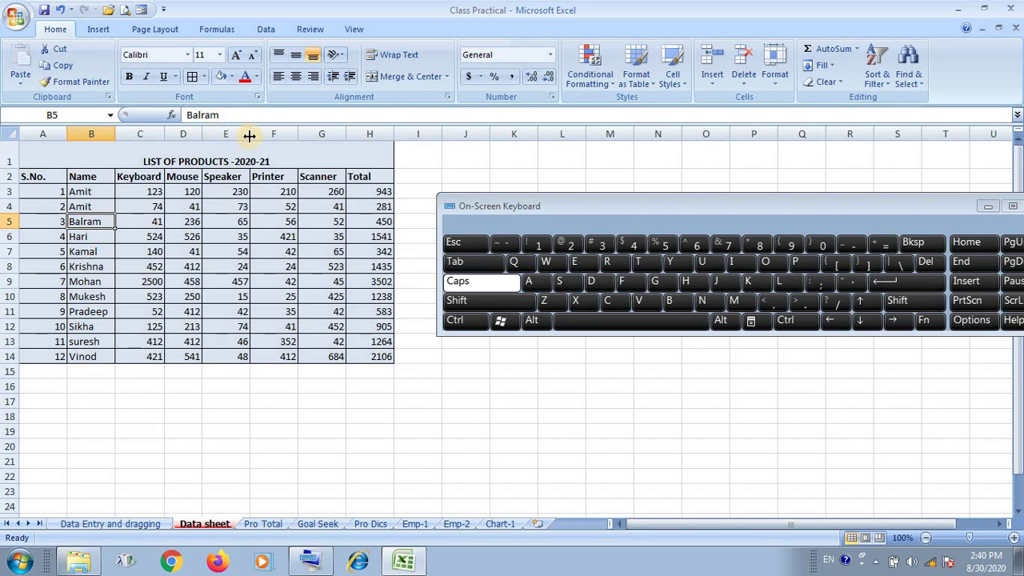
{"action": "left_click_drag", "start_coordinate": [249, 134], "coordinate": [244, 133]}
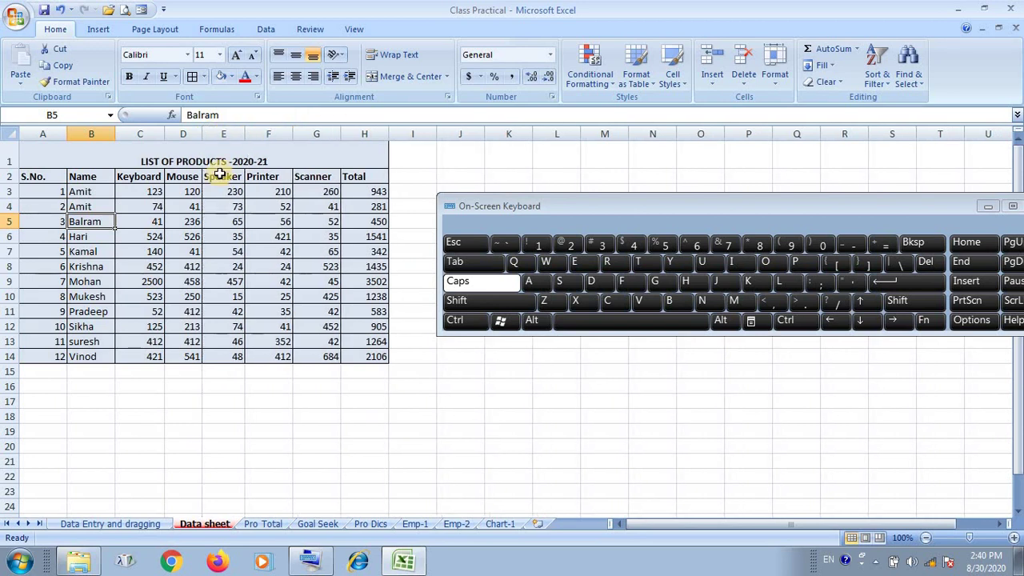
- Autofit the height of title row 1 and the widths of the Total, Scanner and Printer columns
{"action": "double_click", "coordinate": [14, 169]}
{"action": "left_click", "coordinate": [108, 239]}
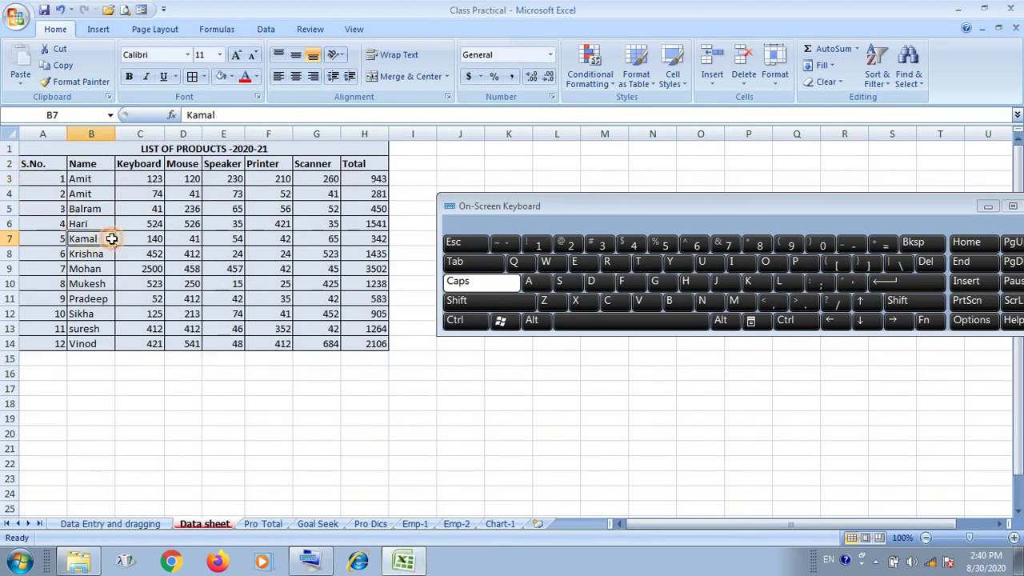
{"action": "double_click", "coordinate": [388, 134]}
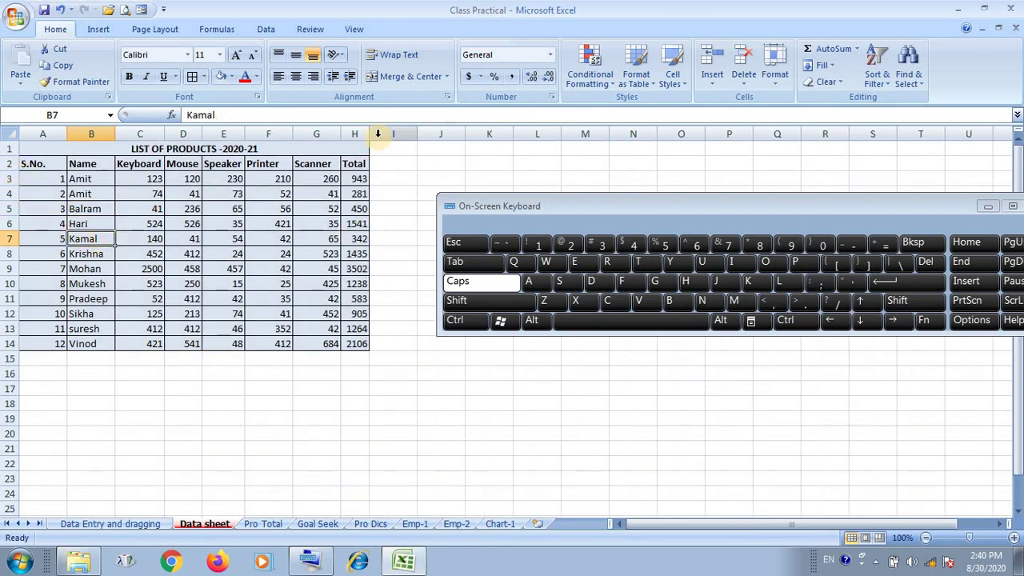
{"action": "double_click", "coordinate": [341, 133]}
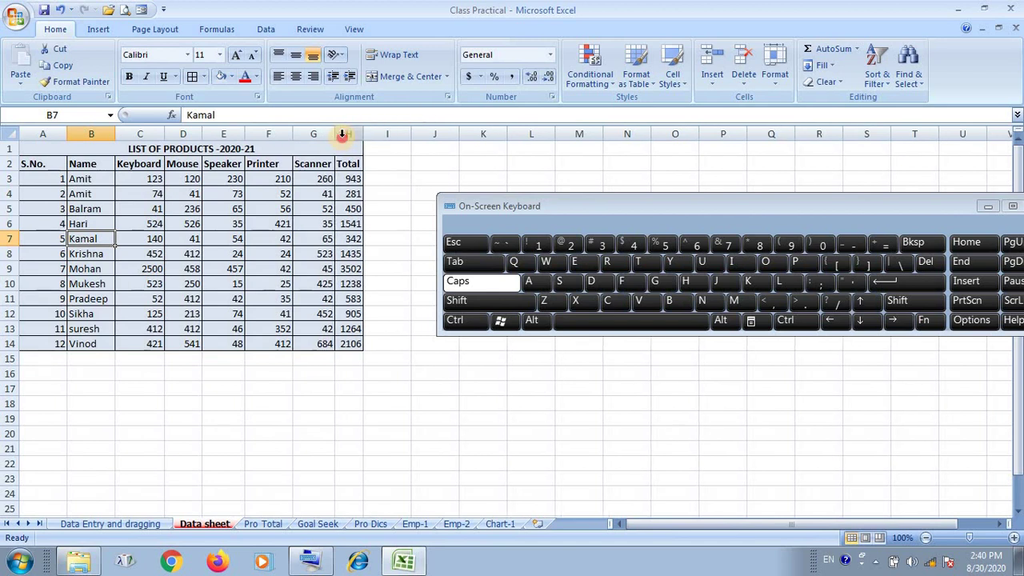
{"action": "double_click", "coordinate": [293, 133]}
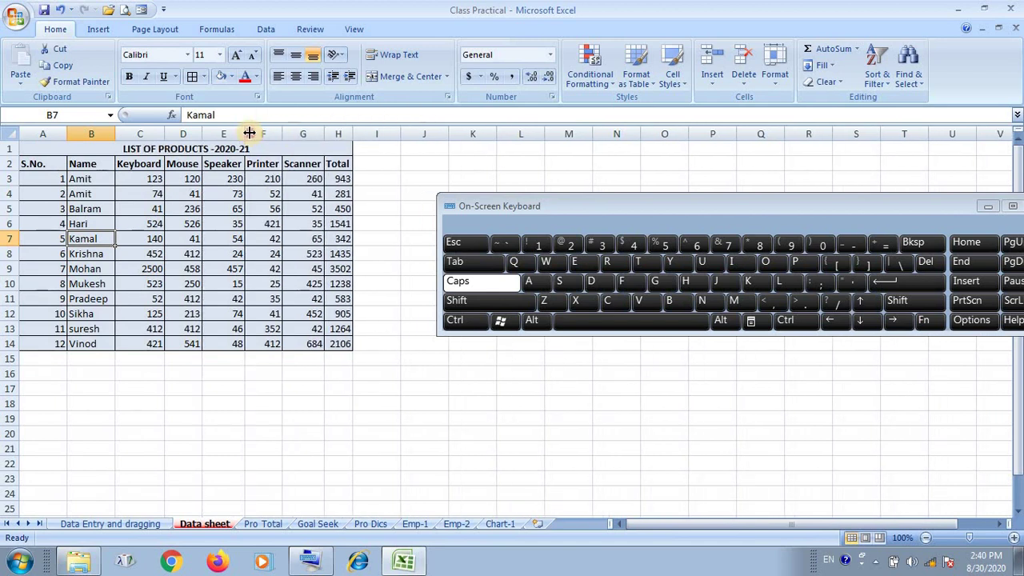
- Fill the merged title cell with a light red theme shade
{"action": "left_click", "coordinate": [103, 184]}
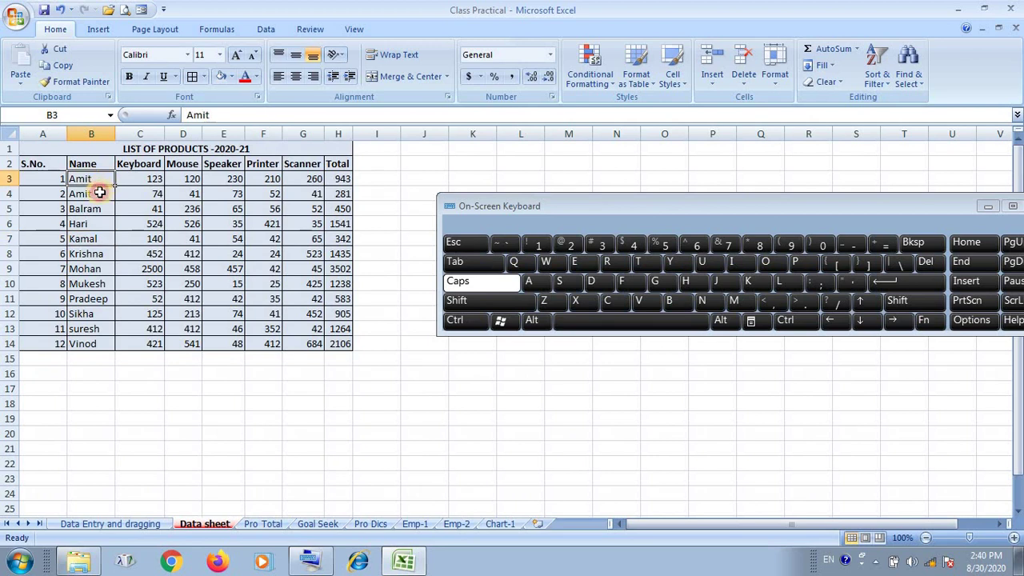
{"action": "left_click", "coordinate": [87, 236]}
{"action": "left_click", "coordinate": [103, 152]}
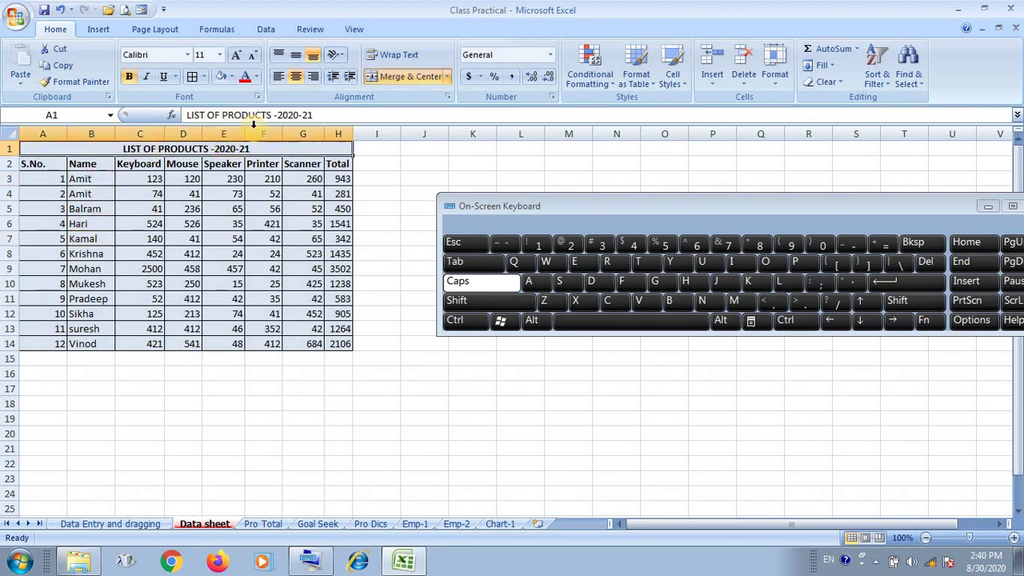
{"action": "left_click", "coordinate": [231, 77]}
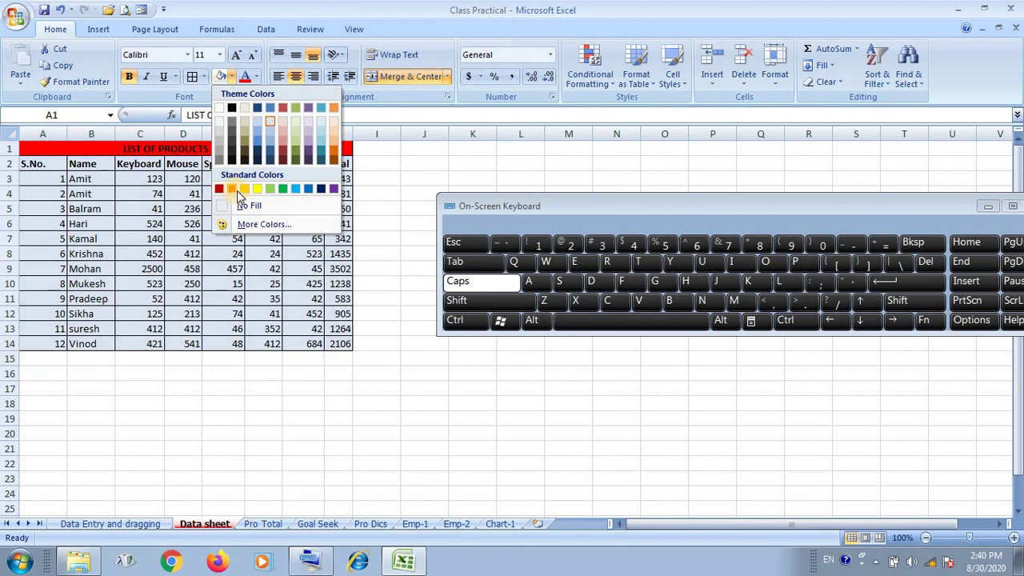
{"action": "left_click", "coordinate": [282, 142]}
{"action": "left_click", "coordinate": [385, 194]}
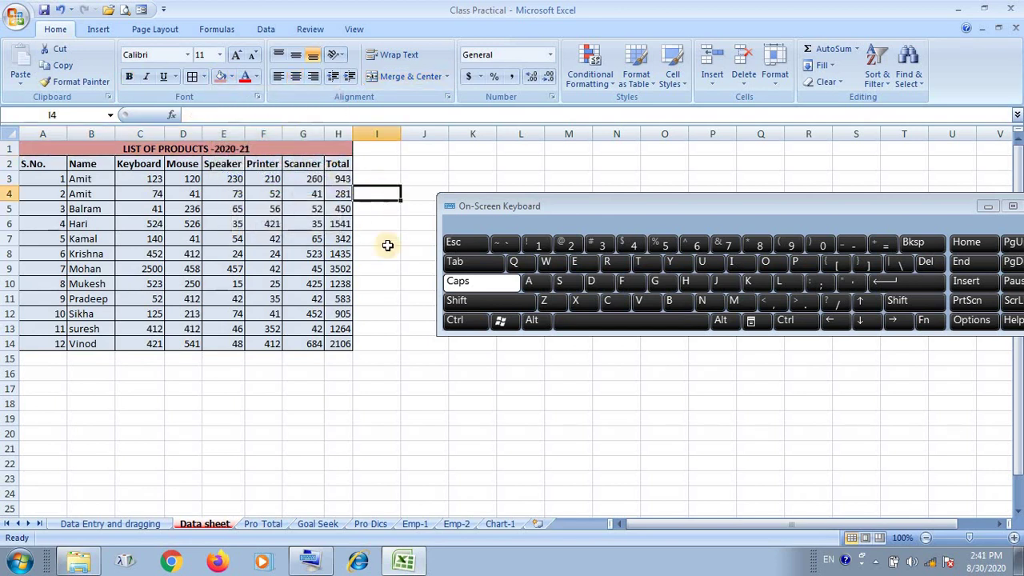
{"action": "left_click", "coordinate": [387, 240]}
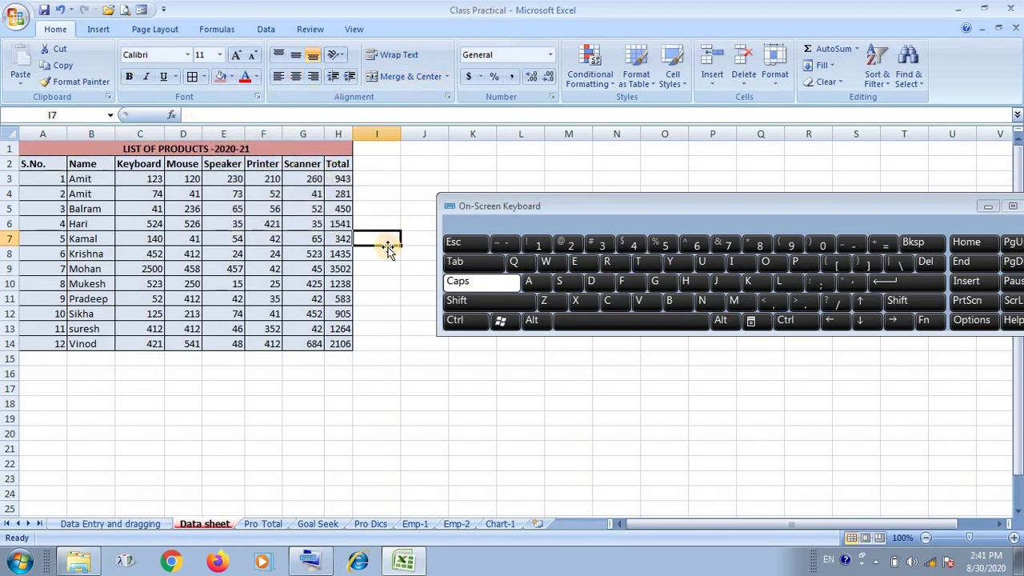
{"action": "left_click", "coordinate": [368, 388]}
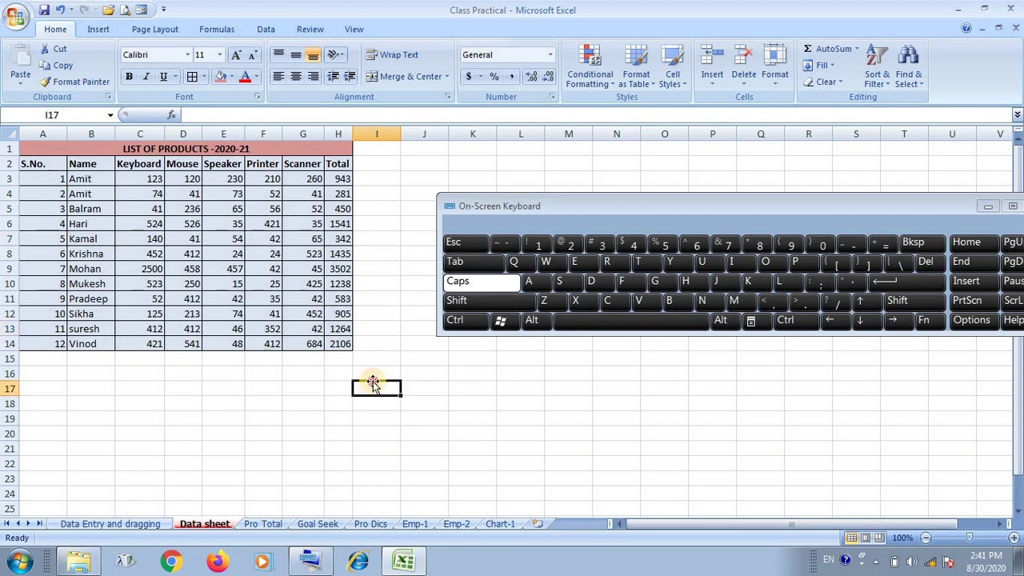
{"action": "left_click", "coordinate": [206, 156]}
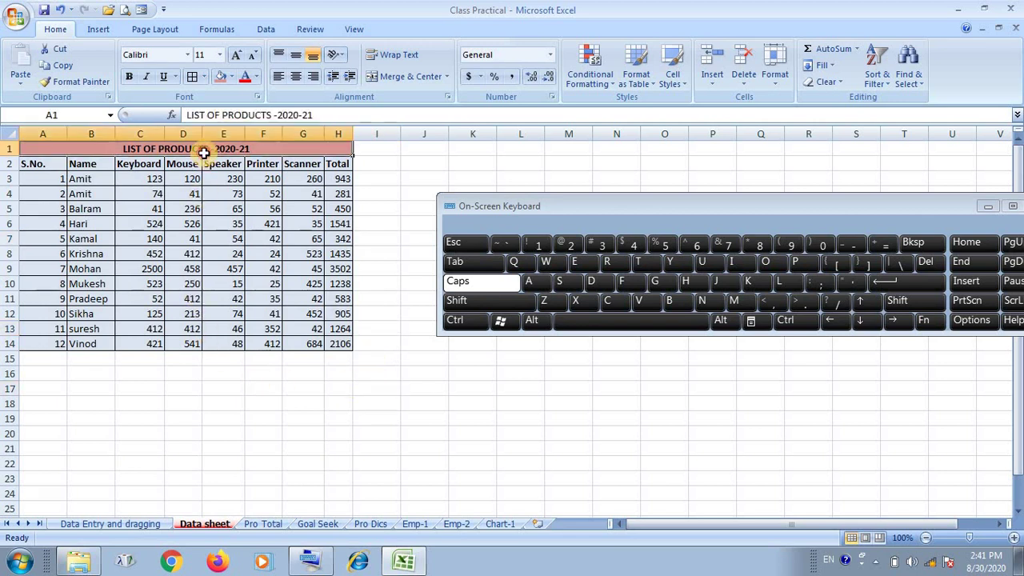
{"action": "left_click", "coordinate": [216, 194]}
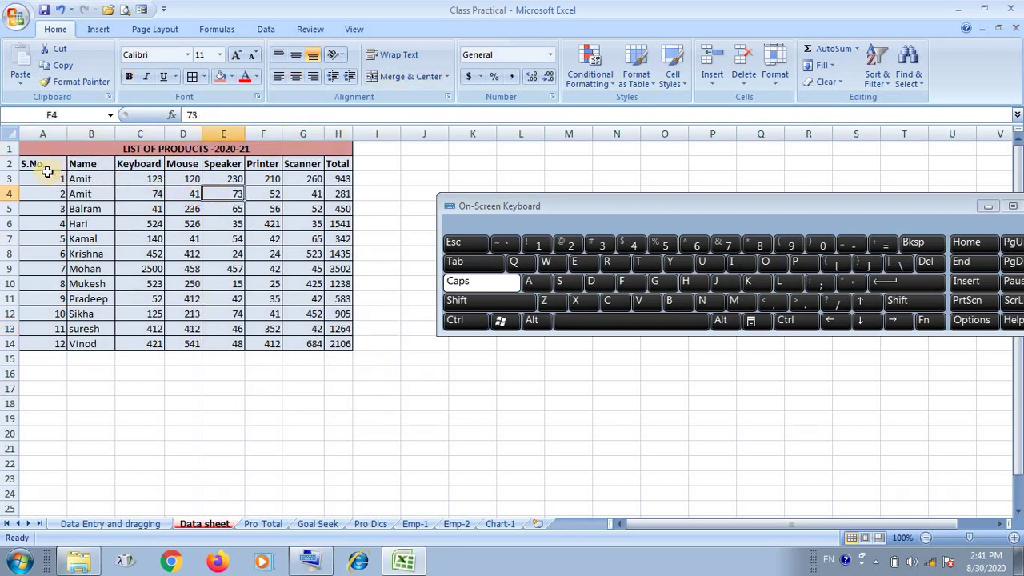
{"action": "left_click", "coordinate": [9, 163]}
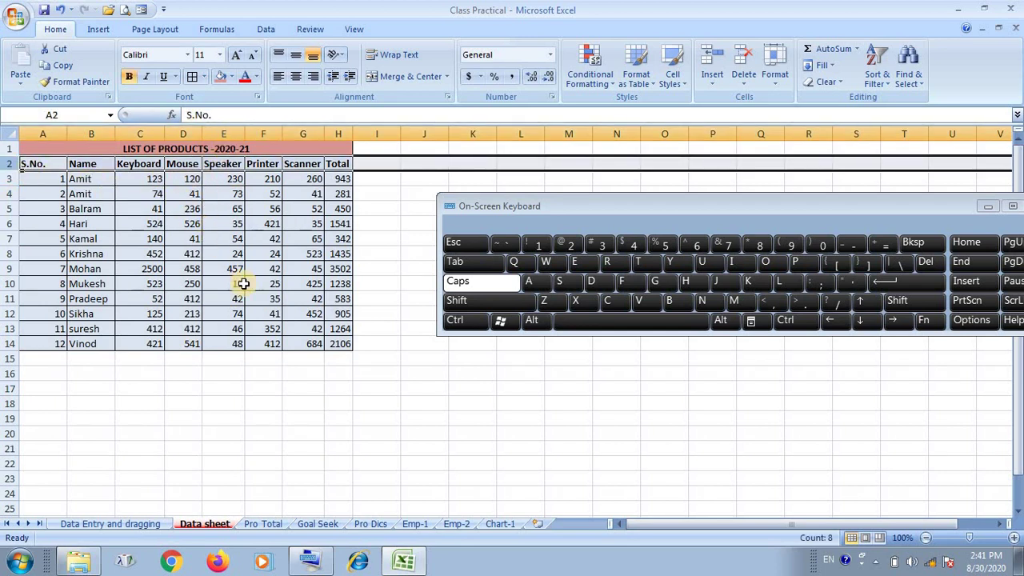
{"action": "left_click", "coordinate": [293, 163]}
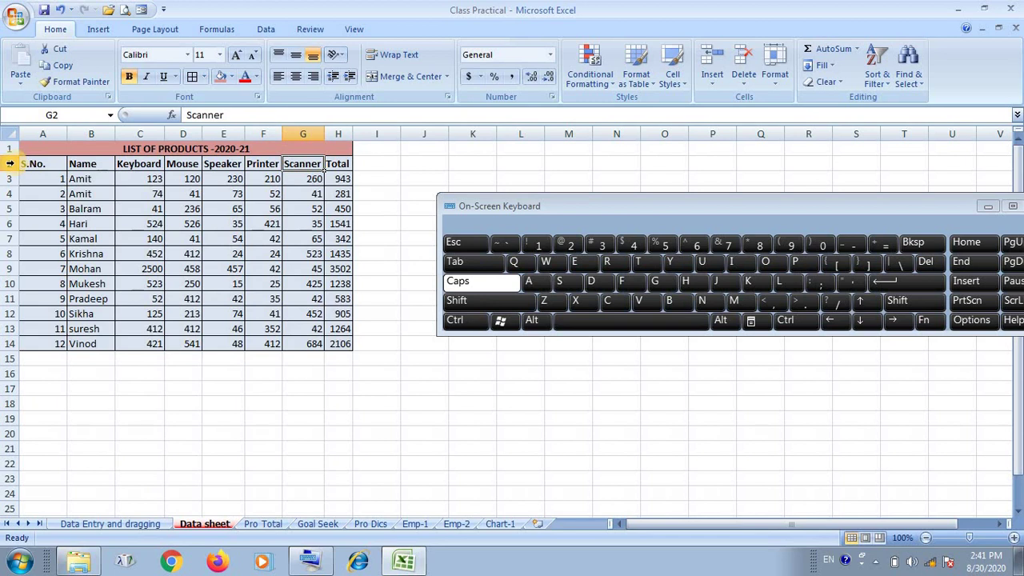
- Rotate the text of the heading row, S.No. through Total, to a 90-degree vertical orientation
{"action": "left_click_drag", "start_coordinate": [19, 164], "coordinate": [344, 170]}
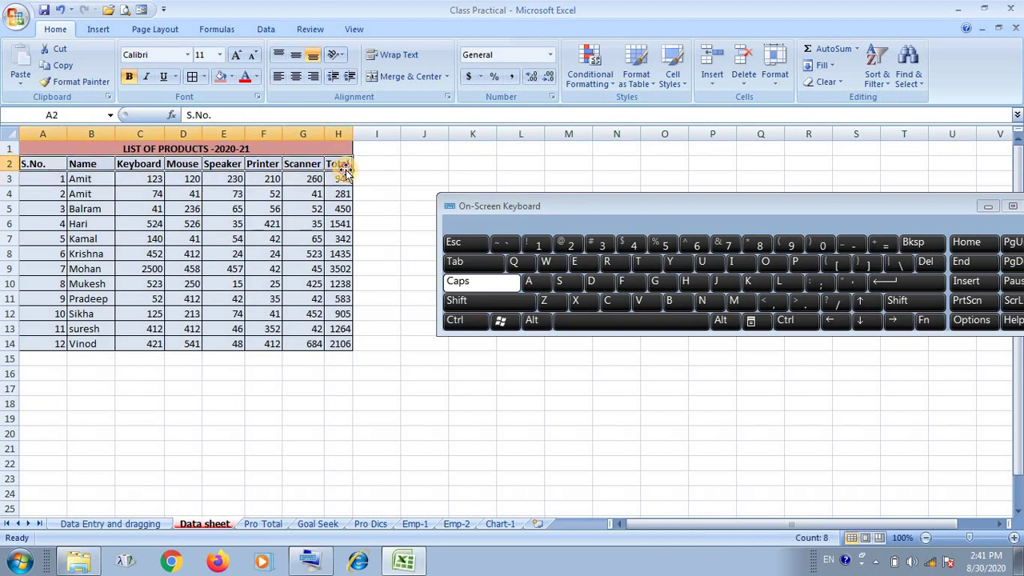
{"action": "left_click", "coordinate": [449, 98]}
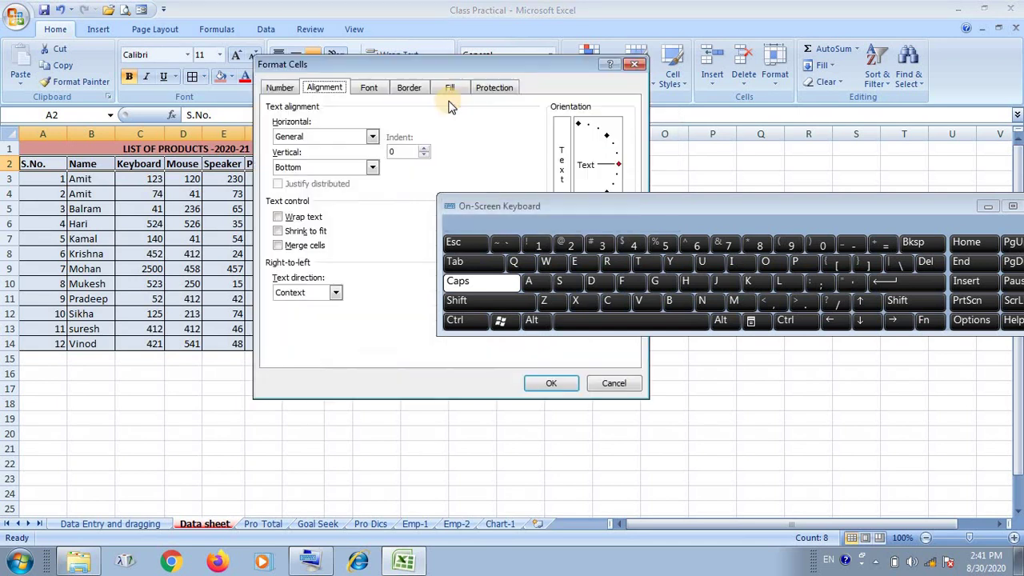
{"action": "left_click", "coordinate": [369, 92]}
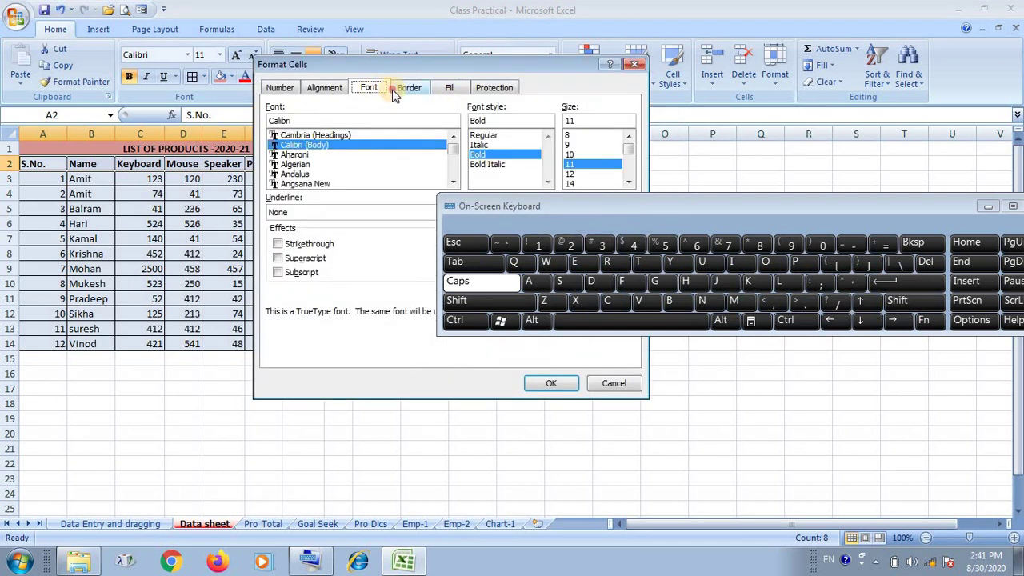
{"action": "left_click", "coordinate": [404, 88]}
{"action": "left_click", "coordinate": [446, 92]}
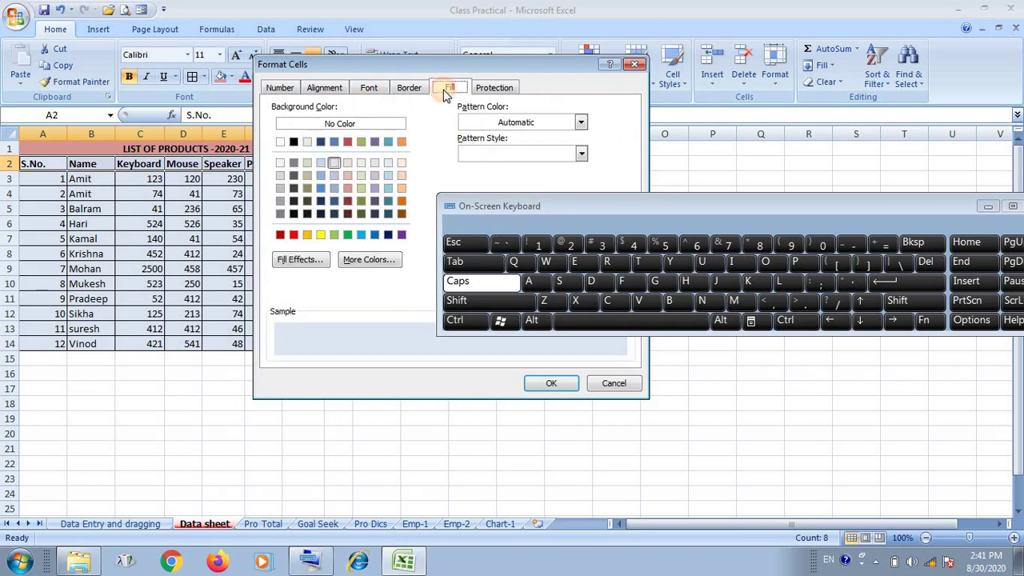
{"action": "left_click", "coordinate": [284, 90]}
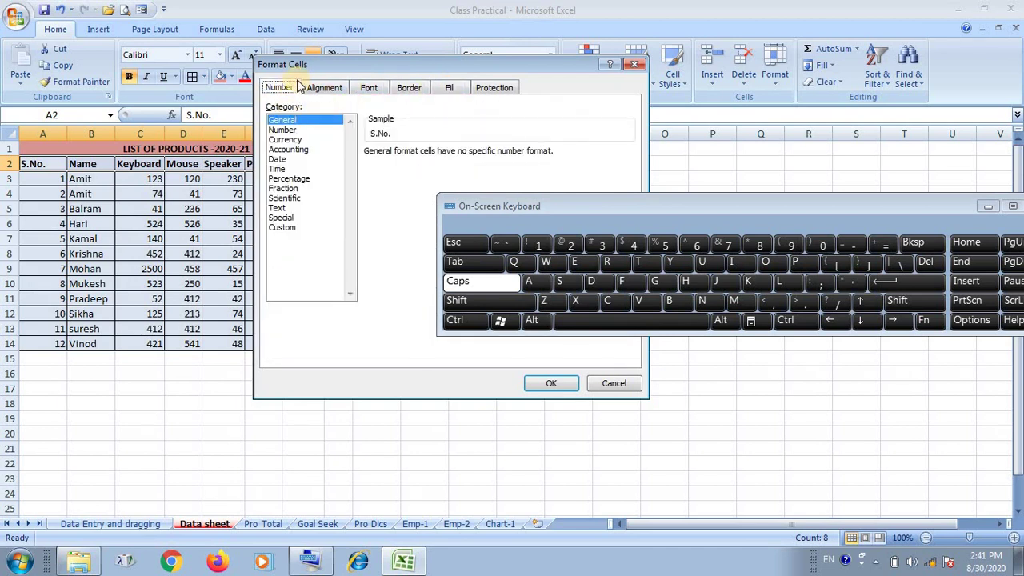
{"action": "left_click", "coordinate": [324, 88]}
{"action": "left_click_drag", "start_coordinate": [479, 205], "coordinate": [509, 424]}
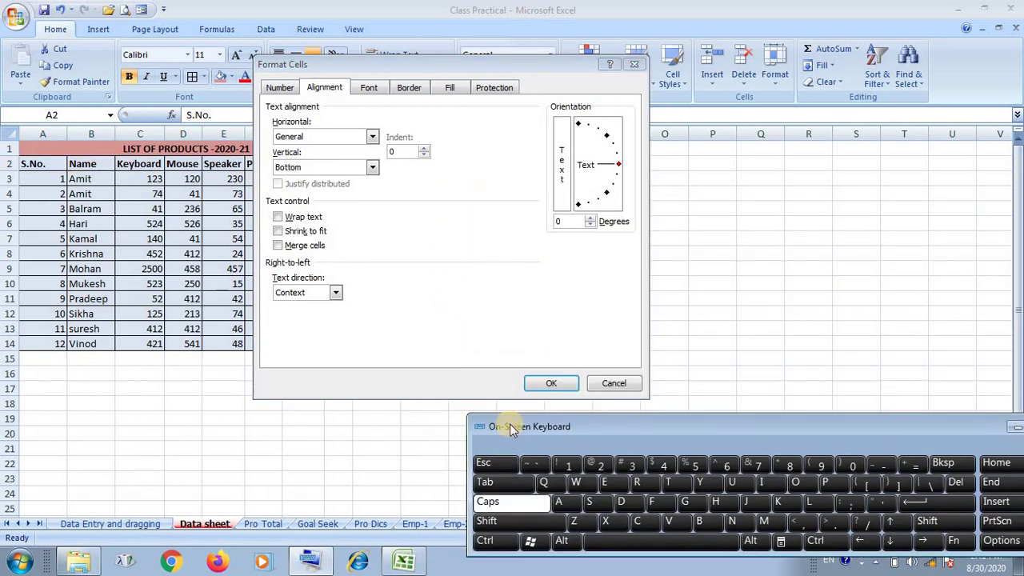
{"action": "left_click", "coordinate": [618, 165]}
{"action": "left_click_drag", "start_coordinate": [618, 165], "coordinate": [582, 129]}
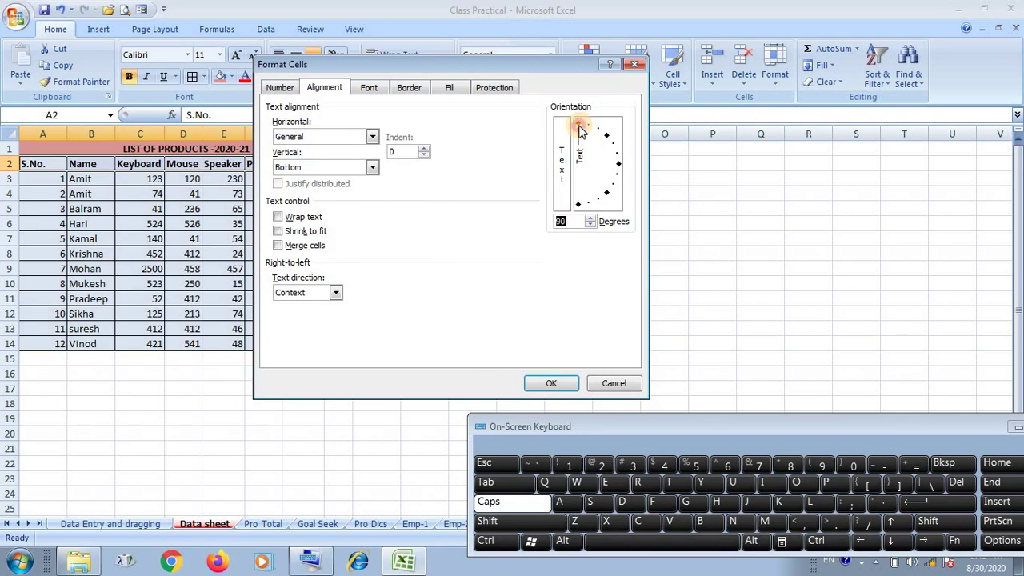
{"action": "left_click", "coordinate": [549, 385]}
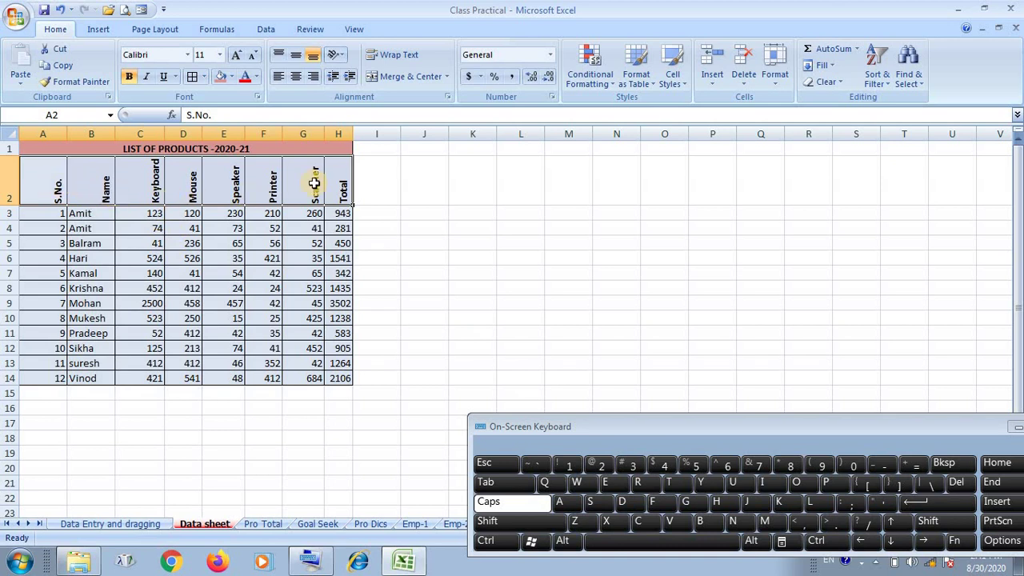
- Tilt the text of the table's heading row to a shallow upward angle
{"action": "left_click", "coordinate": [170, 177]}
{"action": "left_click", "coordinate": [113, 181]}
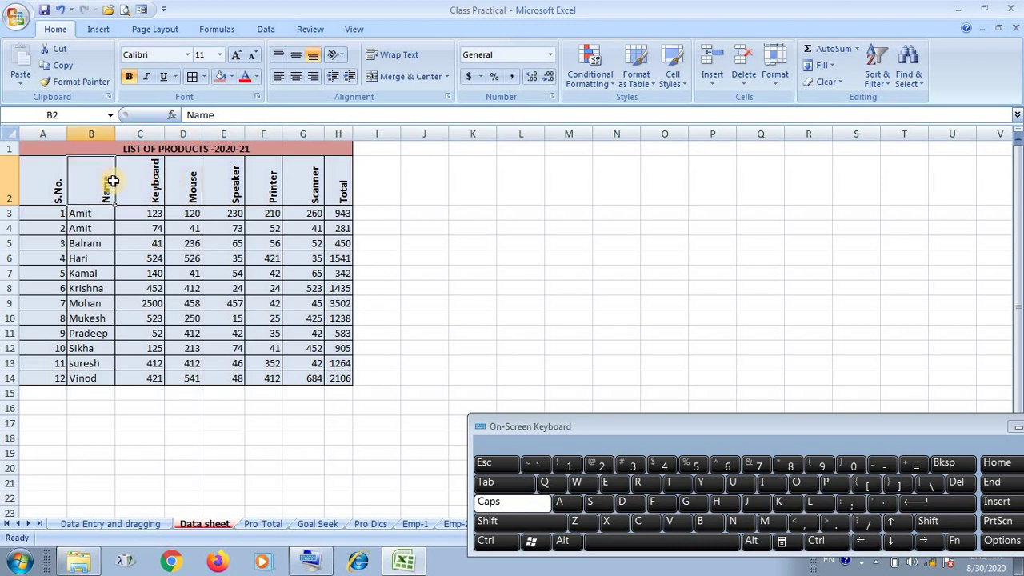
{"action": "left_click_drag", "start_coordinate": [44, 181], "coordinate": [336, 195]}
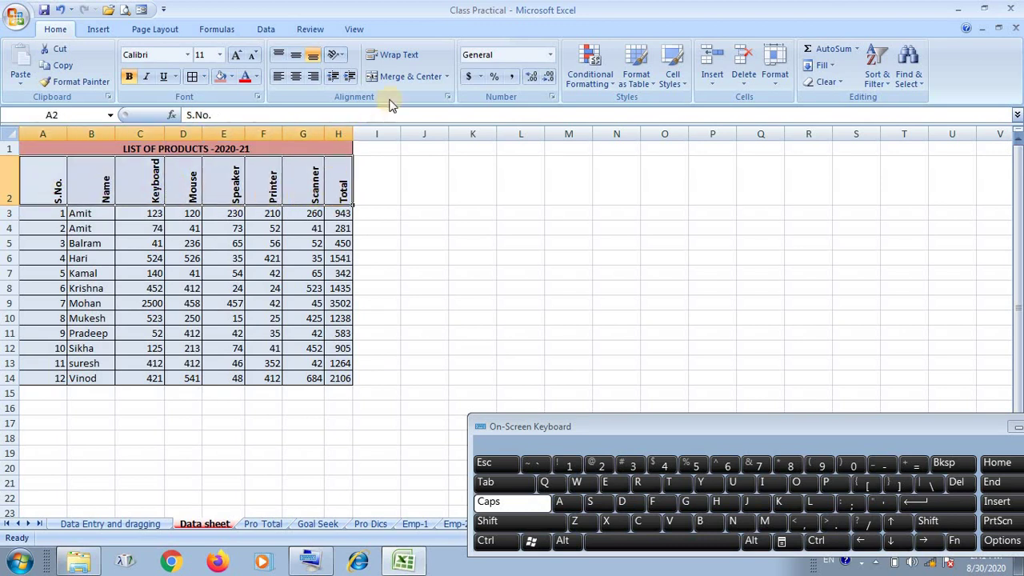
{"action": "left_click", "coordinate": [450, 96]}
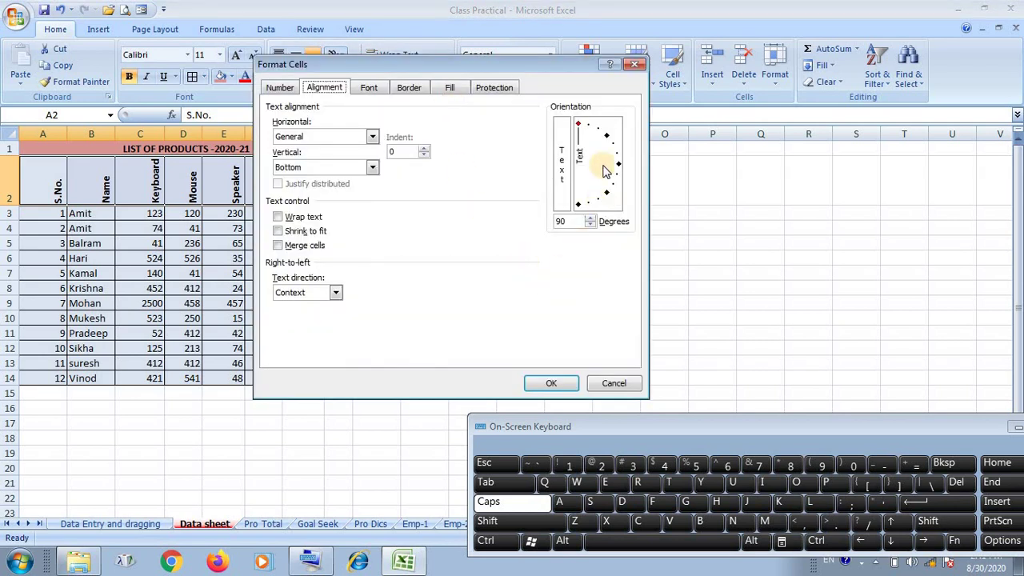
{"action": "left_click_drag", "start_coordinate": [580, 125], "coordinate": [600, 163]}
{"action": "left_click", "coordinate": [560, 383]}
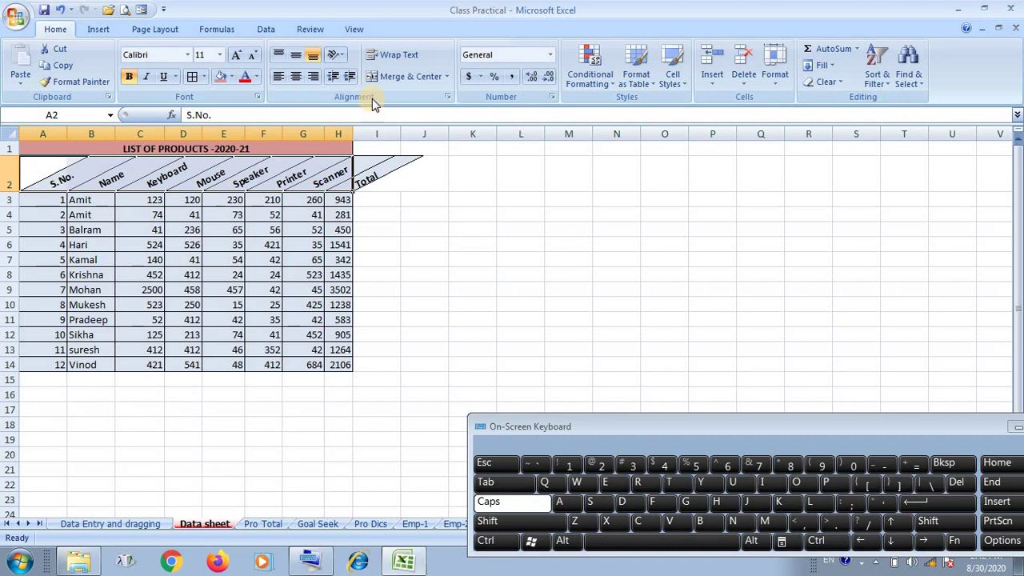
- Set the heading row's text orientation to 44 degrees
{"action": "left_click", "coordinate": [447, 96]}
{"action": "left_click_drag", "start_coordinate": [609, 171], "coordinate": [602, 138]}
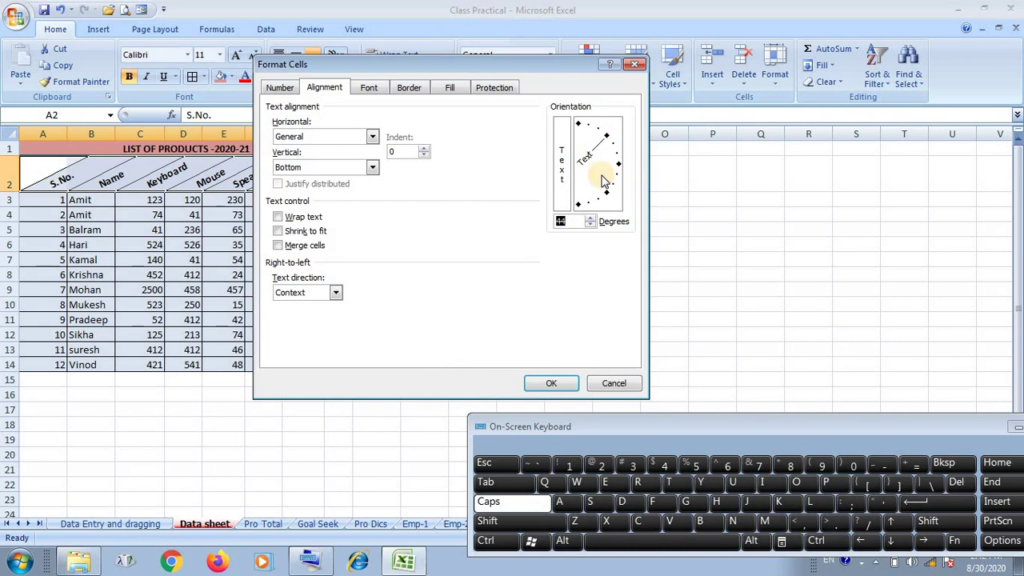
{"action": "left_click", "coordinate": [554, 382]}
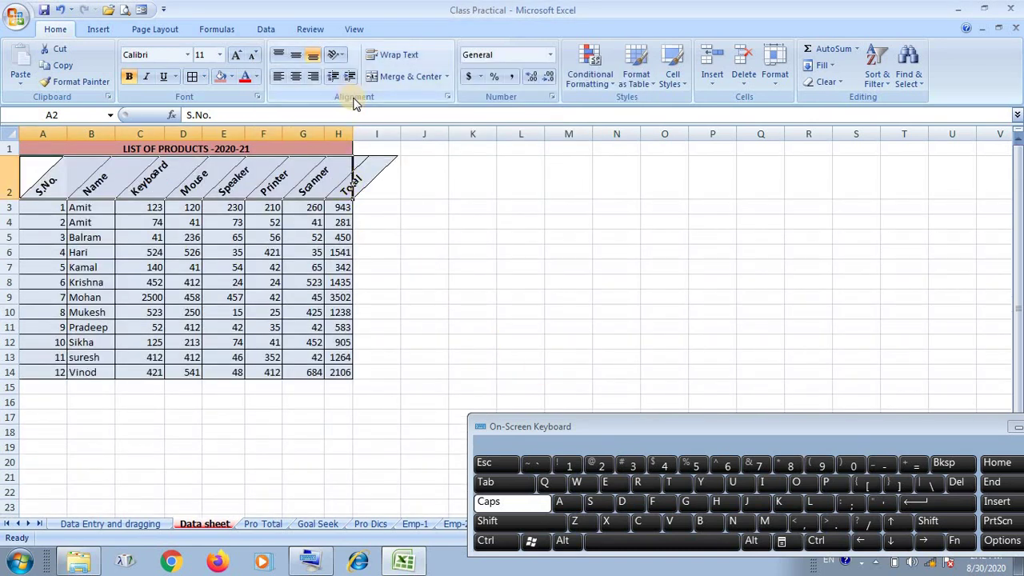
- Return the heading row's text to the vertical 90-degree orientation
{"action": "left_click", "coordinate": [448, 97]}
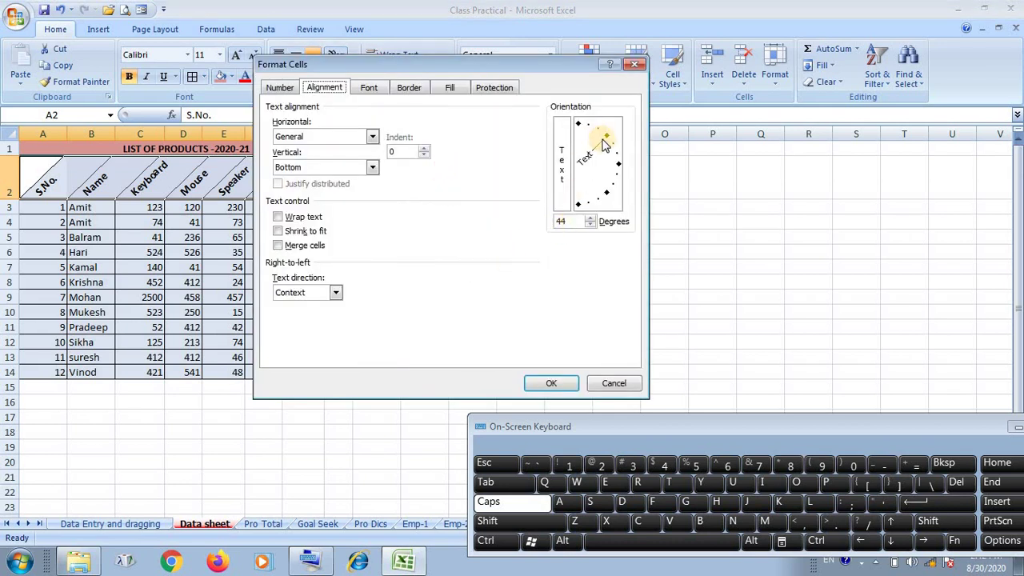
{"action": "left_click_drag", "start_coordinate": [606, 144], "coordinate": [564, 135]}
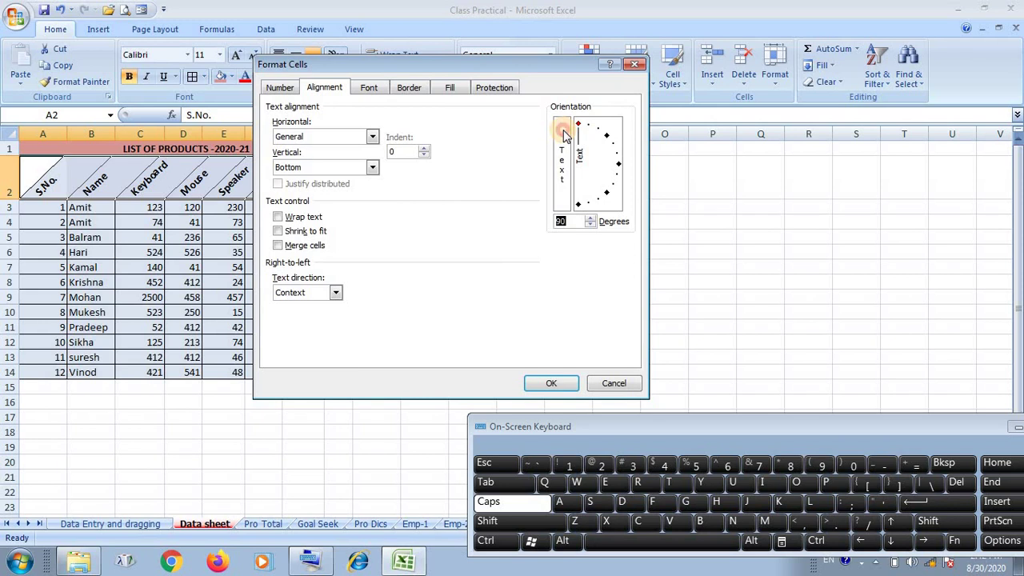
{"action": "left_click", "coordinate": [551, 385]}
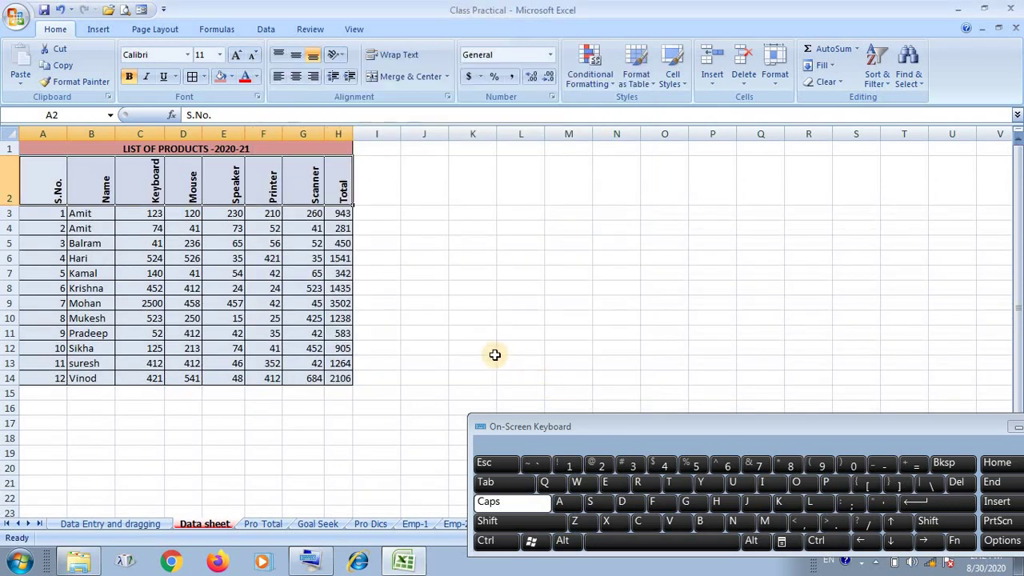
- Autofit the widths of columns B through H, from Name to Total
{"action": "double_click", "coordinate": [318, 133]}
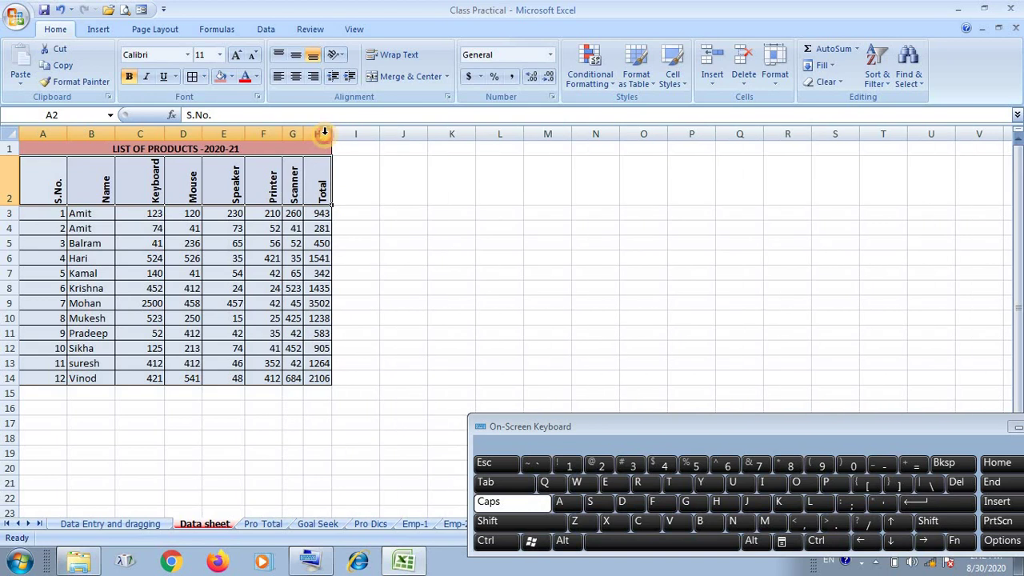
{"action": "double_click", "coordinate": [283, 134]}
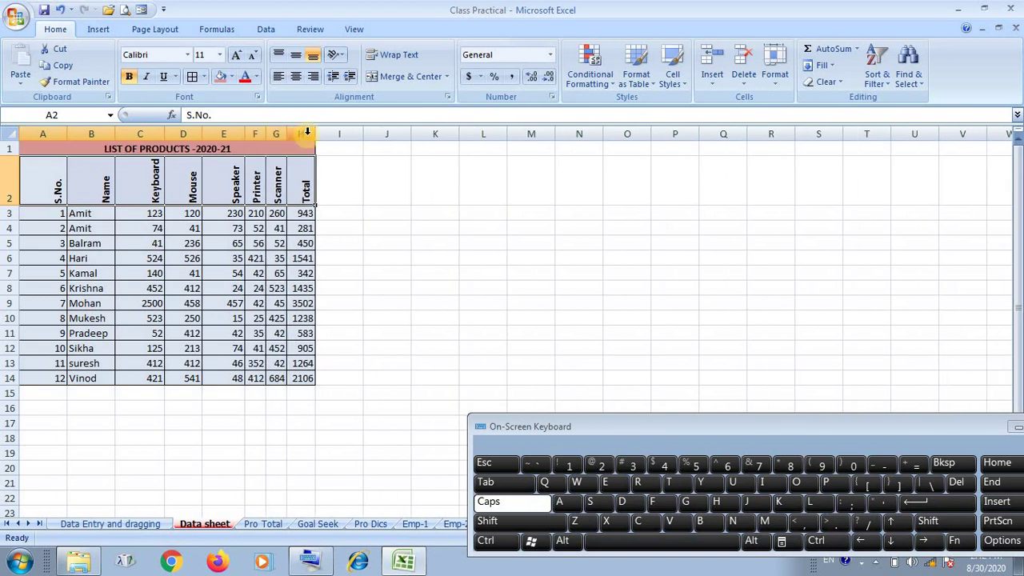
{"action": "double_click", "coordinate": [315, 133]}
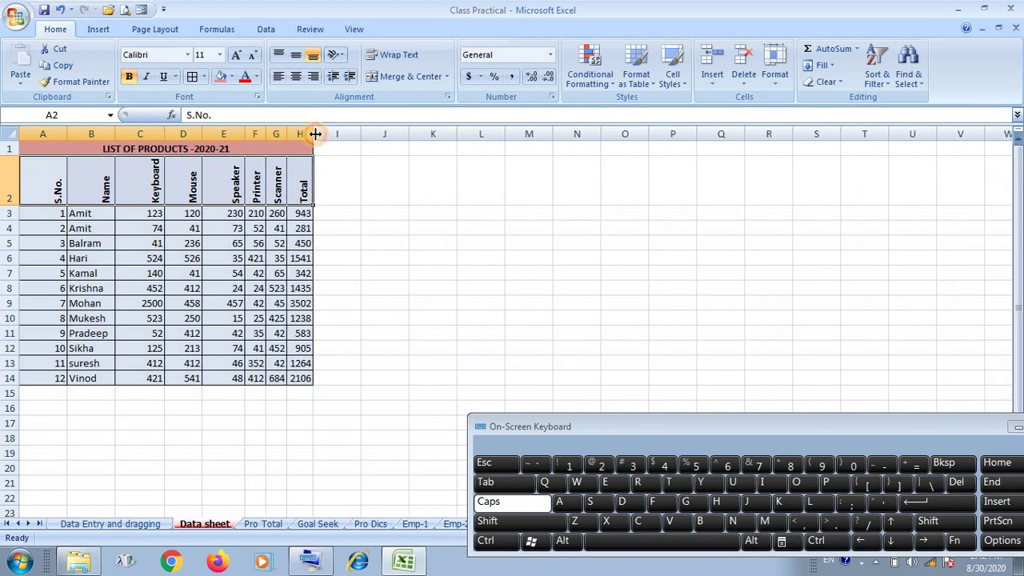
{"action": "double_click", "coordinate": [246, 133]}
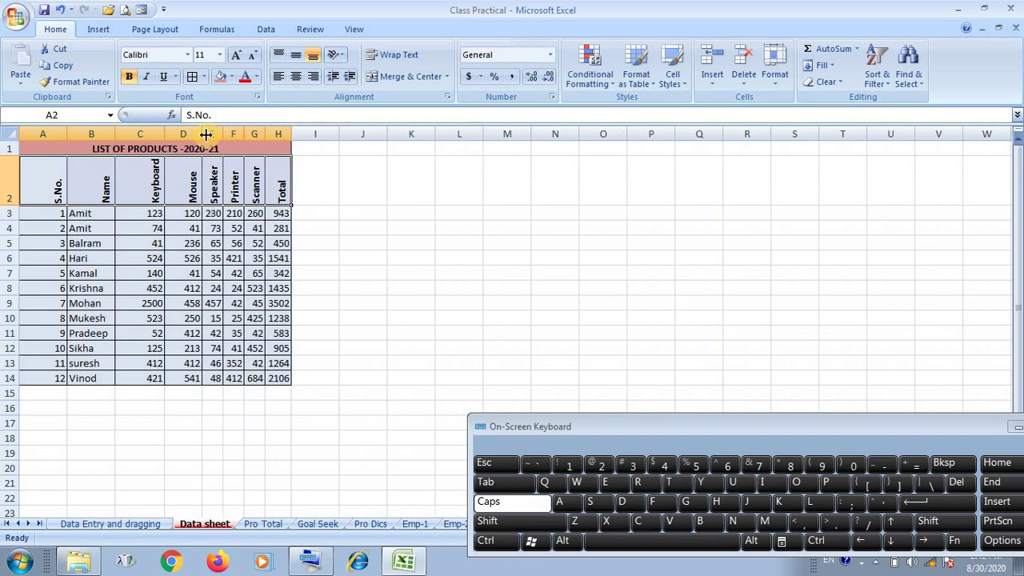
{"action": "double_click", "coordinate": [205, 134]}
{"action": "double_click", "coordinate": [165, 134]}
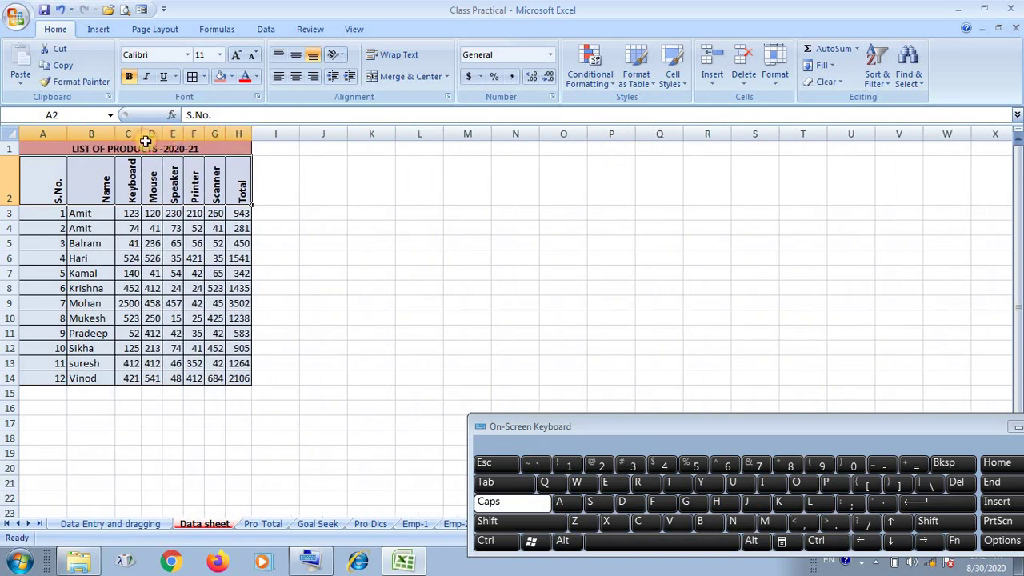
{"action": "double_click", "coordinate": [115, 135]}
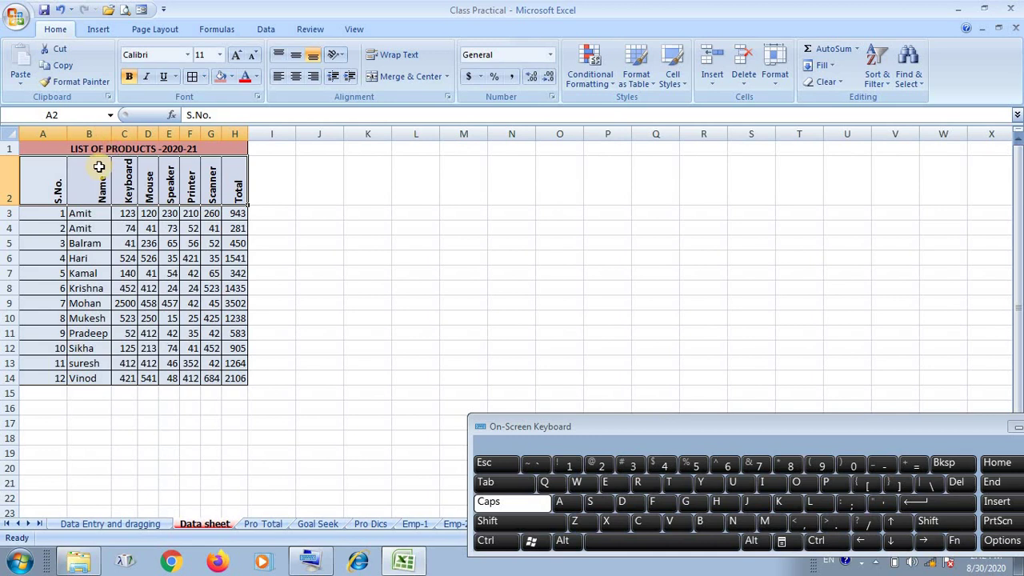
{"action": "left_click", "coordinate": [351, 304]}
- Increase the height of data rows 3 to 14 uniformly to 21.75
{"action": "left_click", "coordinate": [9, 212]}
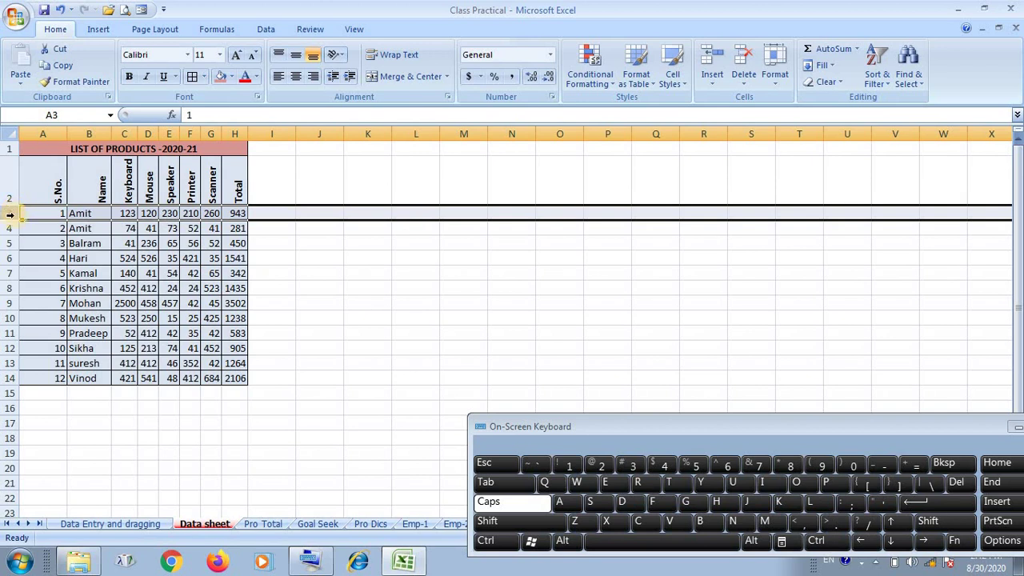
{"action": "left_click", "coordinate": [514, 525]}
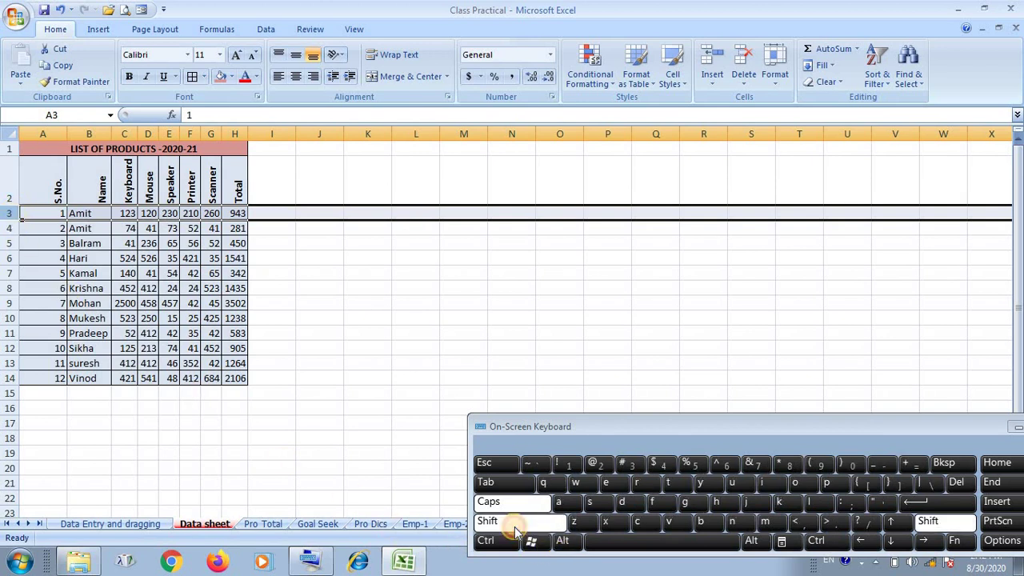
{"action": "left_click", "coordinate": [504, 504]}
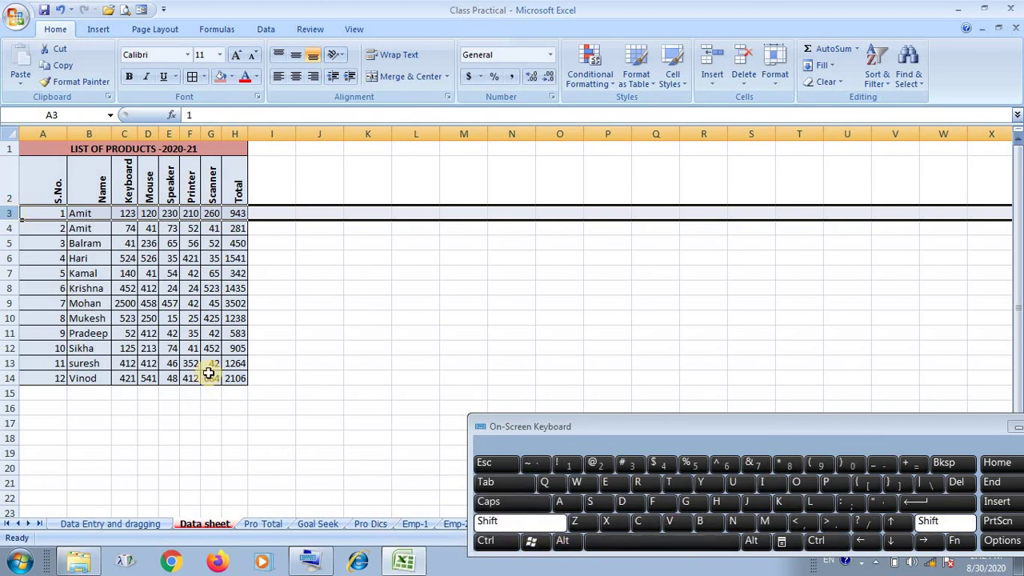
{"action": "left_click", "coordinate": [7, 379], "text": "shift"}
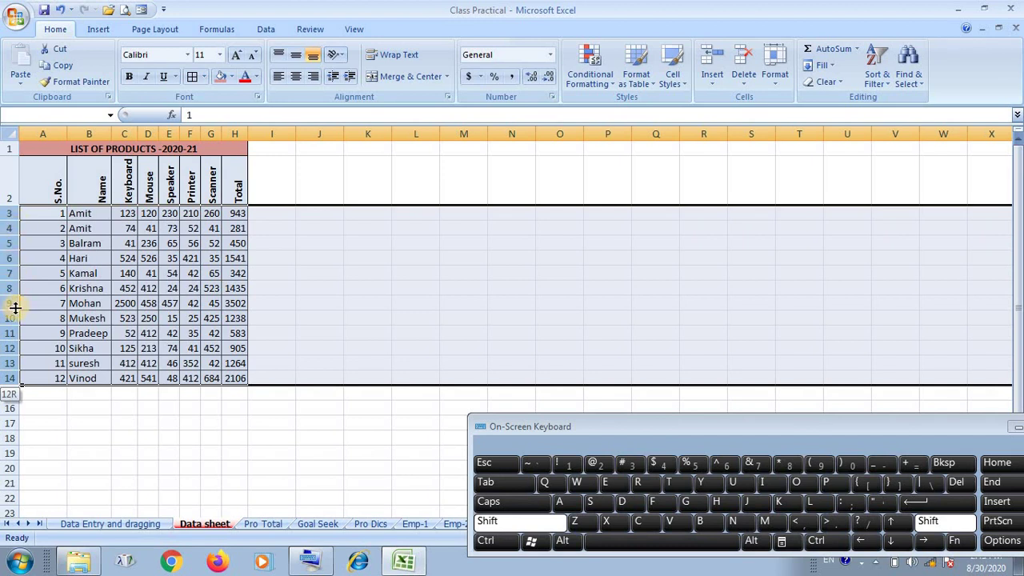
{"action": "left_click_drag", "start_coordinate": [15, 307], "coordinate": [15, 315]}
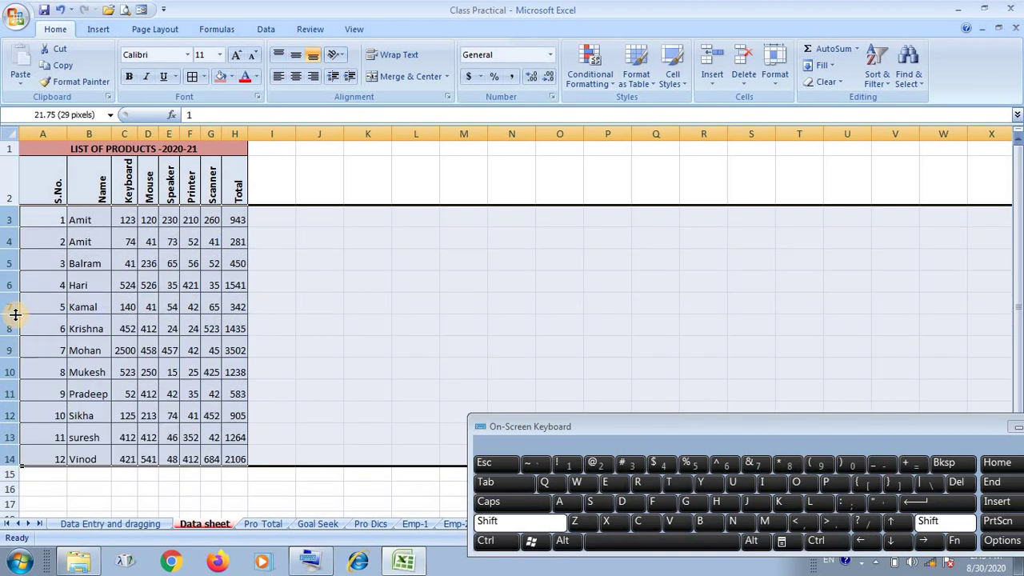
- Give table columns A through H a uniform width of 7.00
{"action": "left_click", "coordinate": [88, 130], "text": "shift"}
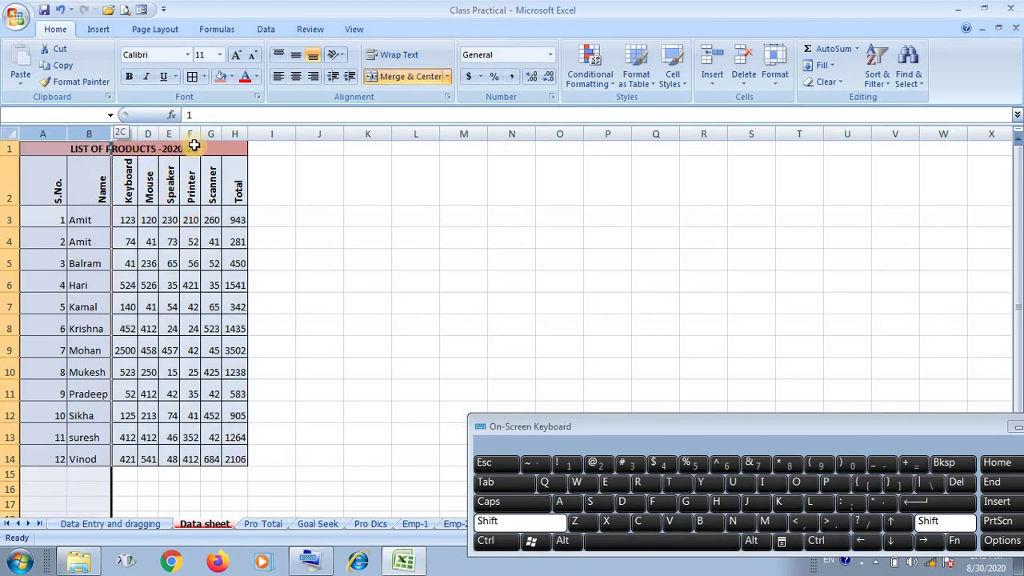
{"action": "left_click", "coordinate": [235, 133], "text": "shift"}
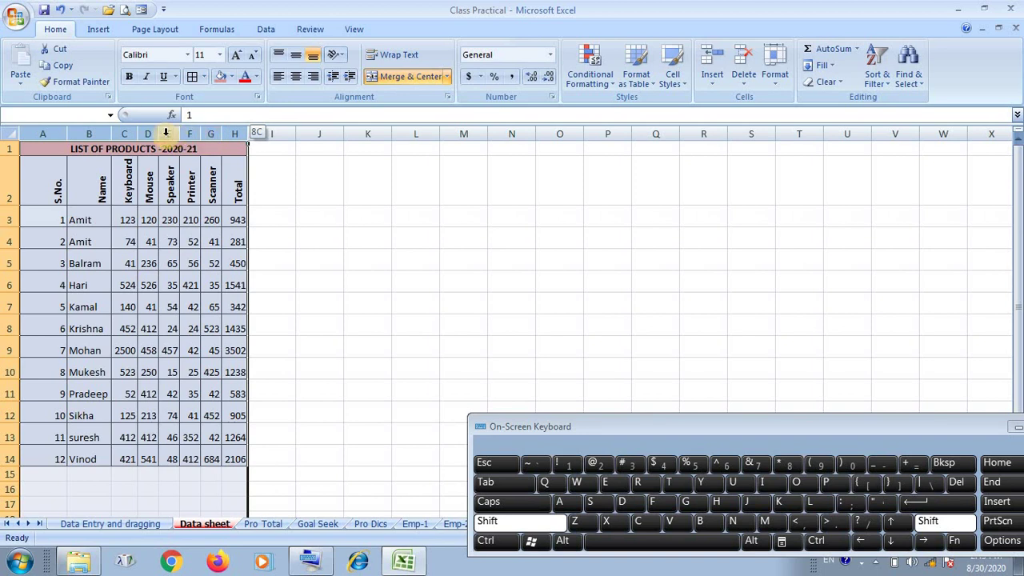
{"action": "left_click_drag", "start_coordinate": [179, 133], "coordinate": [209, 133]}
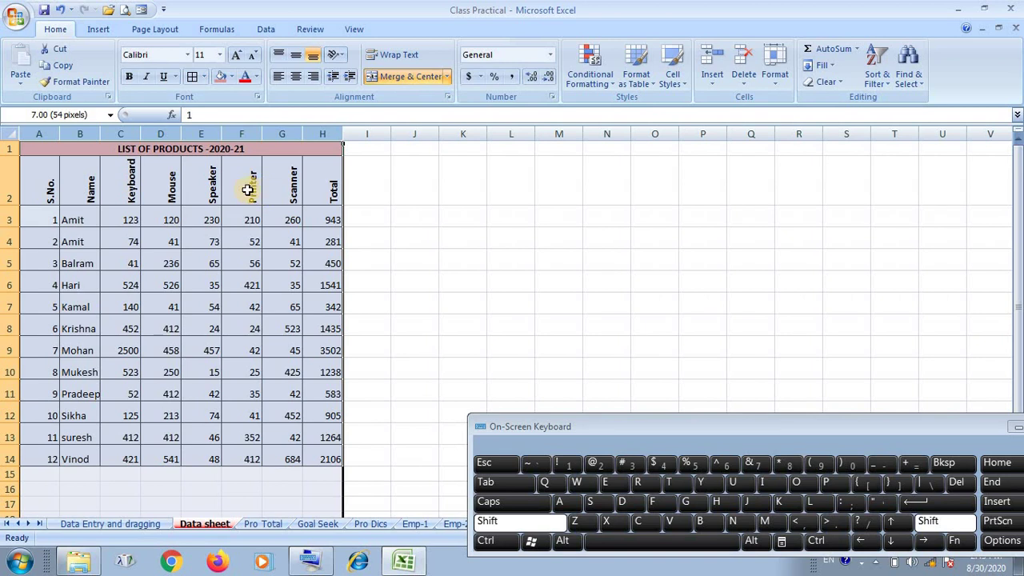
{"action": "left_click_drag", "start_coordinate": [17, 208], "coordinate": [17, 208]}
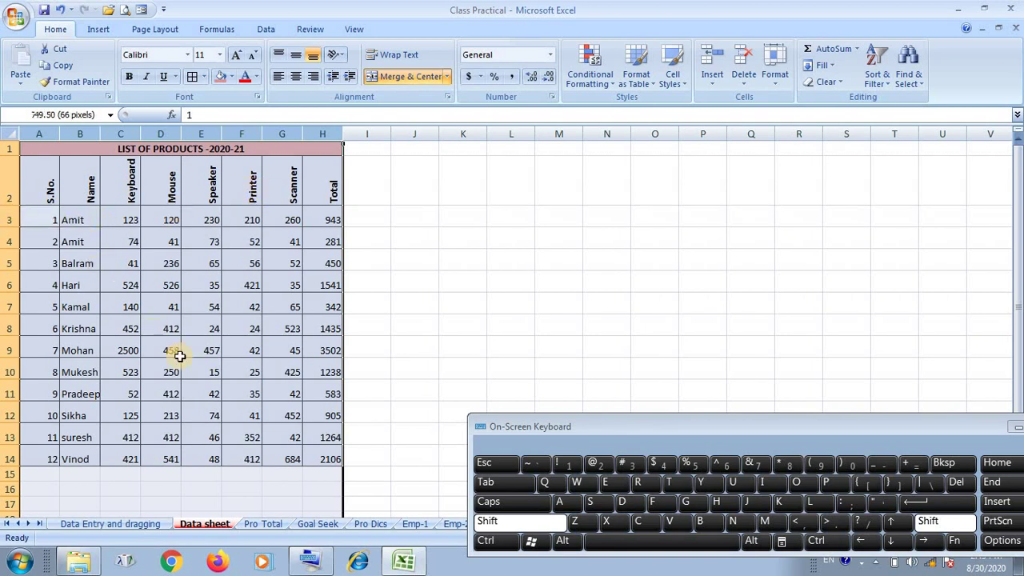
- Release the held Shift on the on-screen keyboard and reduce the selection to cell E8
{"action": "left_click_drag", "start_coordinate": [180, 356], "coordinate": [206, 424]}
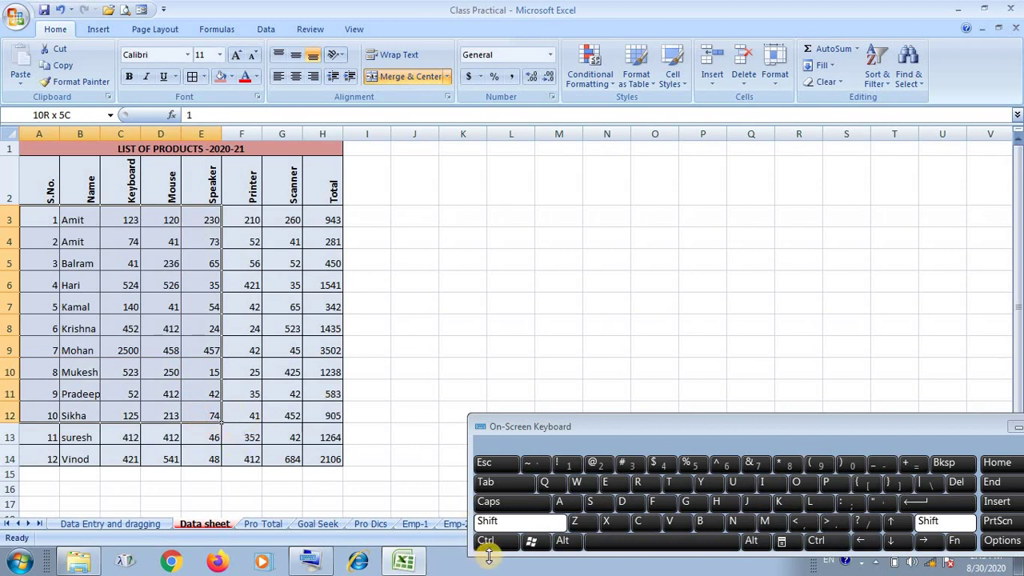
{"action": "left_click", "coordinate": [514, 528]}
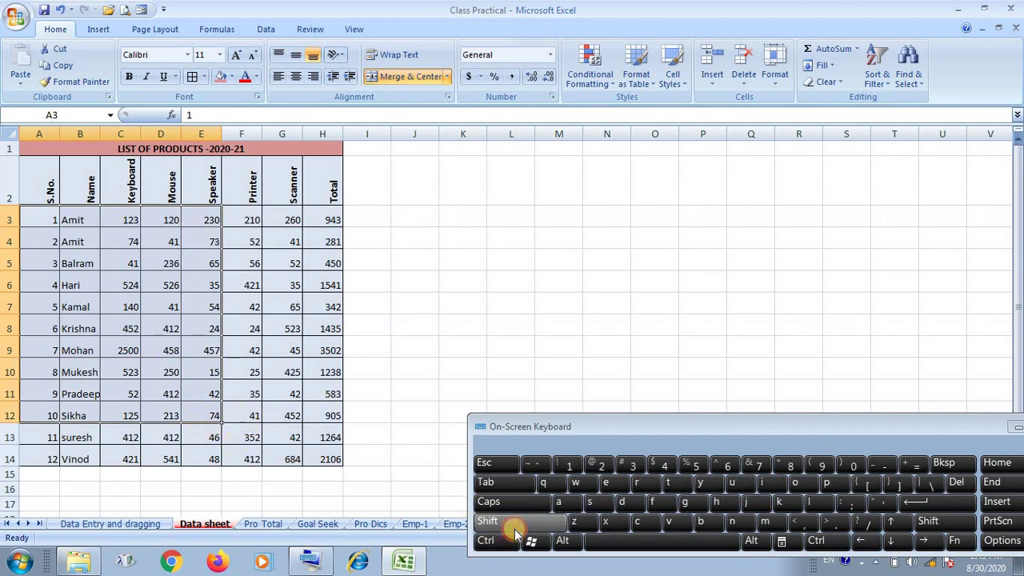
{"action": "left_click", "coordinate": [320, 502]}
{"action": "left_click", "coordinate": [205, 485]}
{"action": "left_click", "coordinate": [210, 328]}
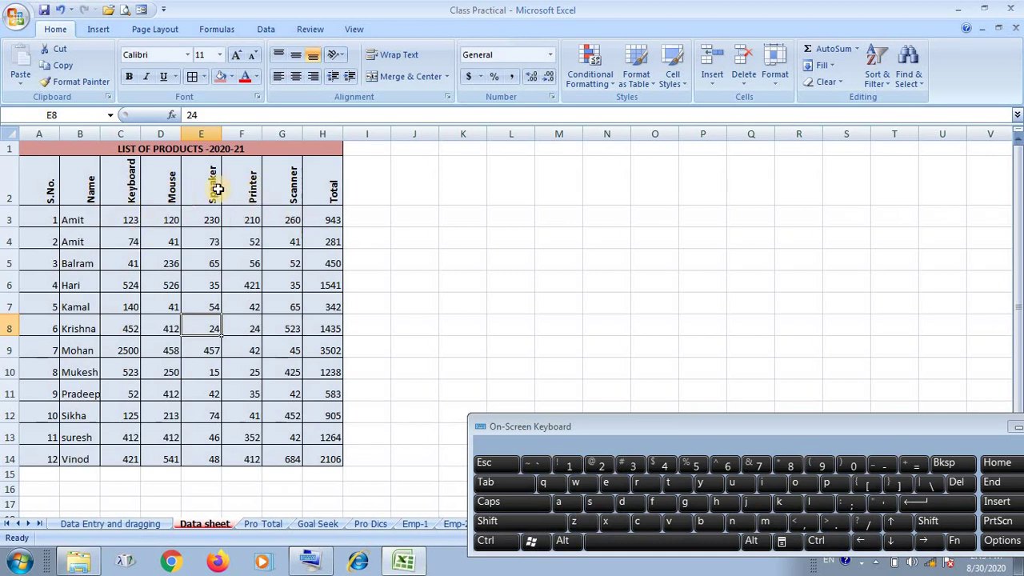
- Set the font size of the header row, S.No. through Total, to 12
{"action": "left_click_drag", "start_coordinate": [53, 180], "coordinate": [321, 193]}
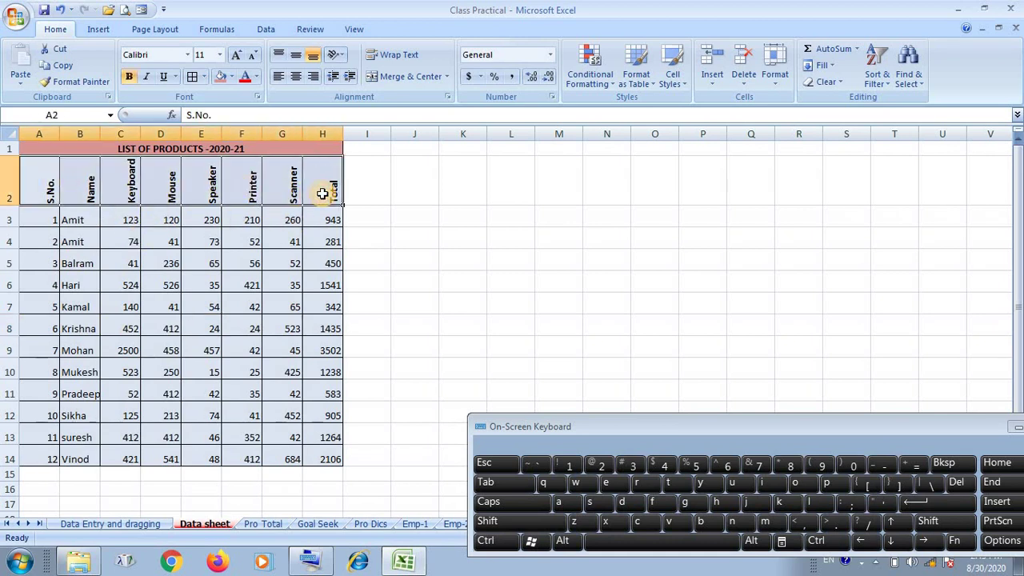
{"action": "left_click", "coordinate": [219, 56]}
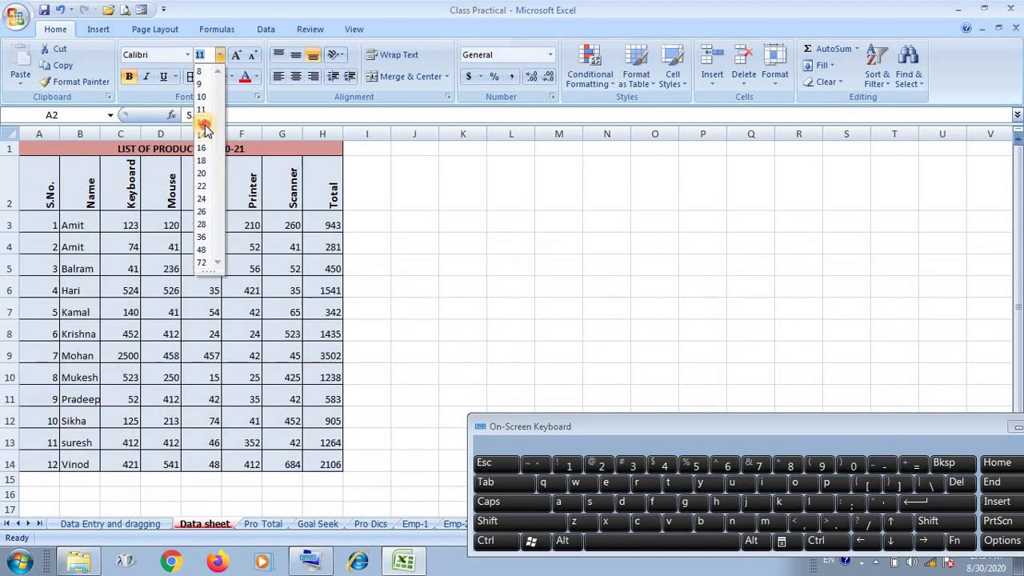
{"action": "left_click", "coordinate": [205, 126]}
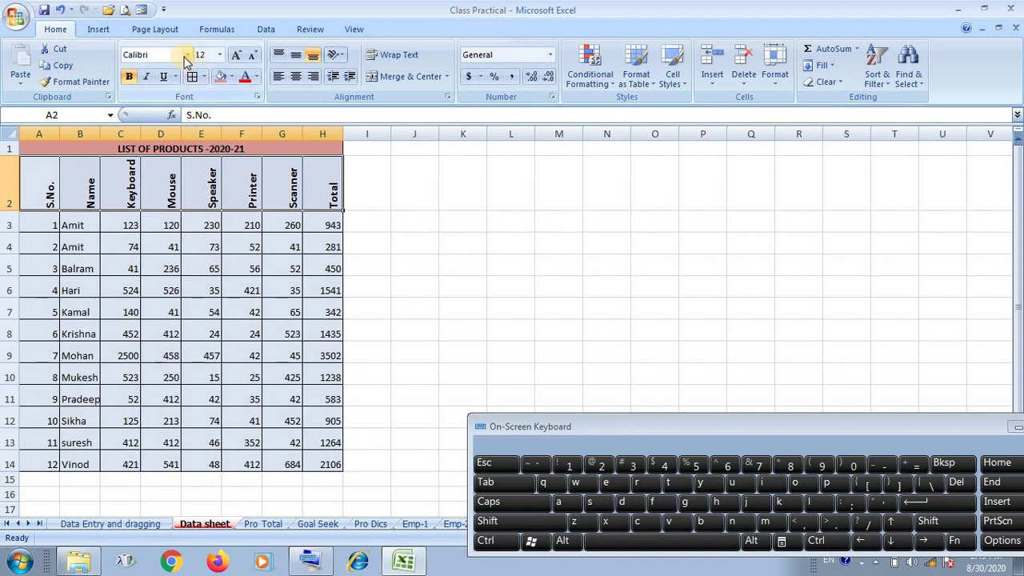
- Try italic and underline on the header row and remove them, and switch its bold off and on again
{"action": "left_click", "coordinate": [144, 81]}
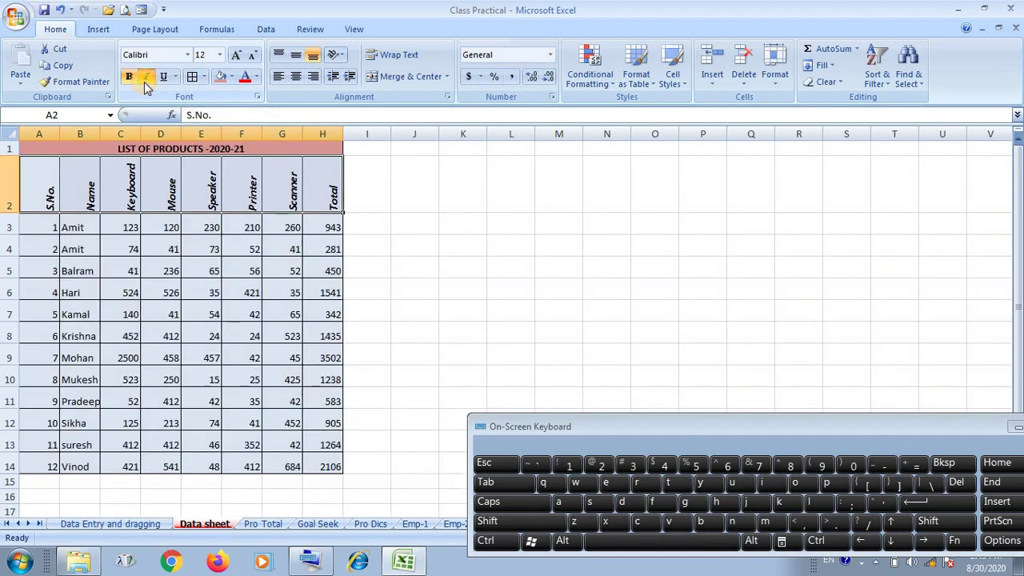
{"action": "left_click", "coordinate": [163, 78]}
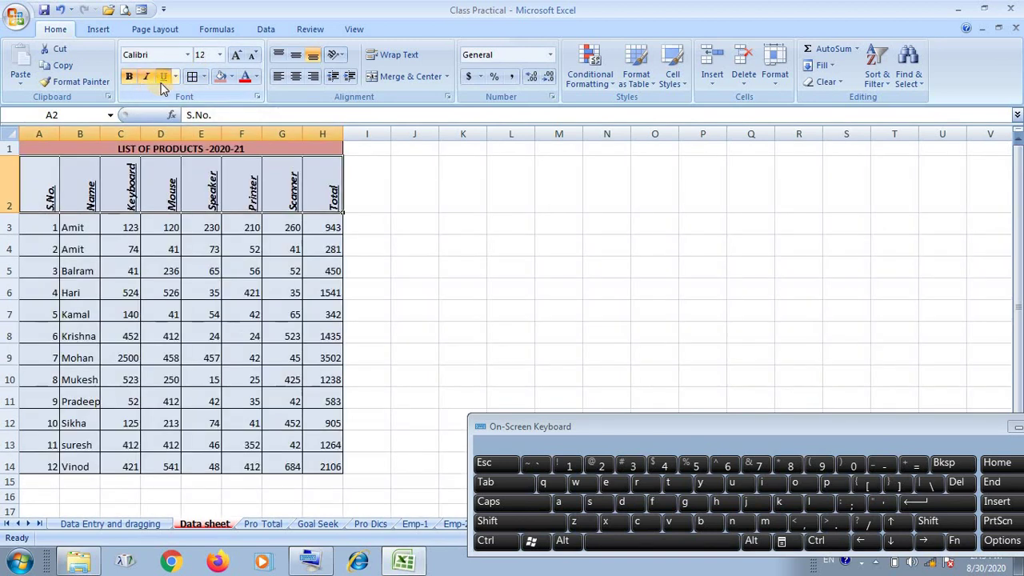
{"action": "left_click", "coordinate": [146, 79]}
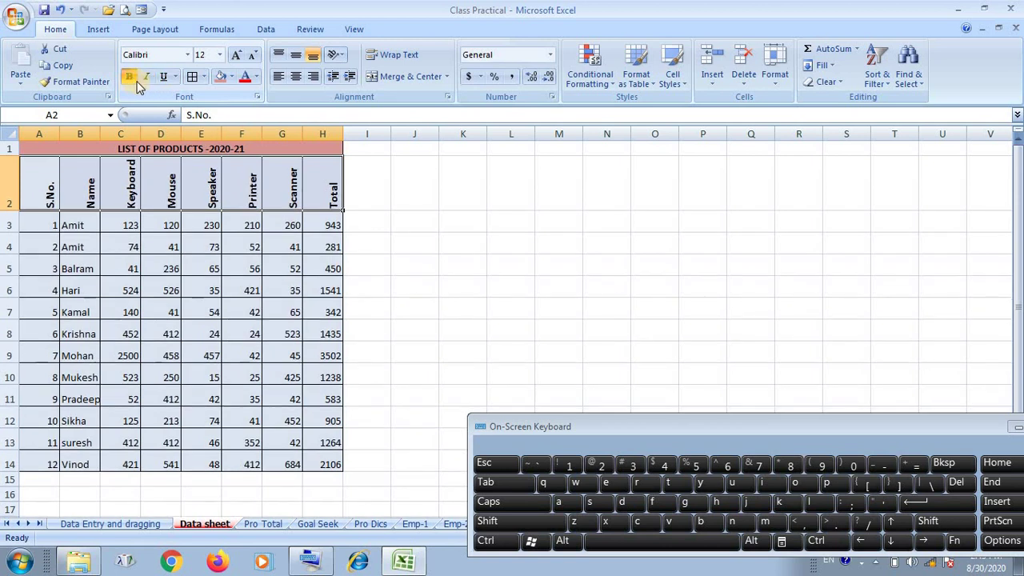
{"action": "left_click", "coordinate": [137, 83]}
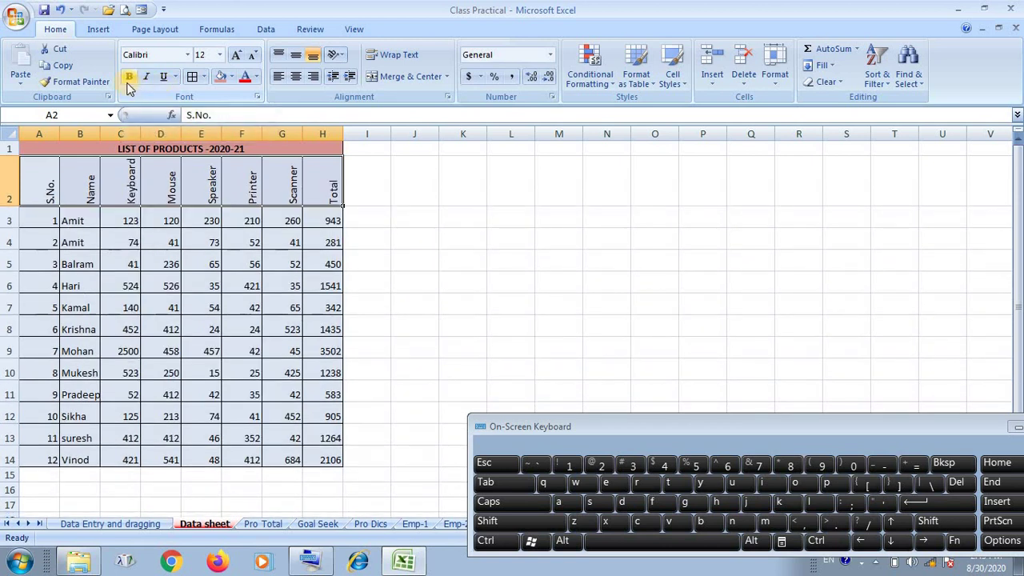
{"action": "left_click", "coordinate": [128, 83]}
- Colour the header row text, S.No. through Total, standard Red and deselect it
{"action": "left_click", "coordinate": [256, 84]}
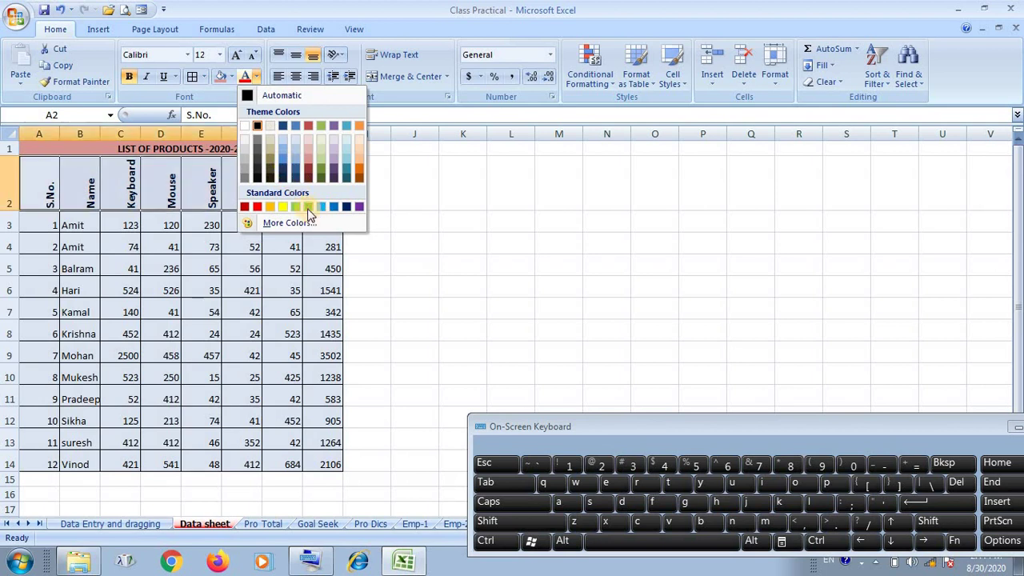
{"action": "left_click", "coordinate": [245, 207]}
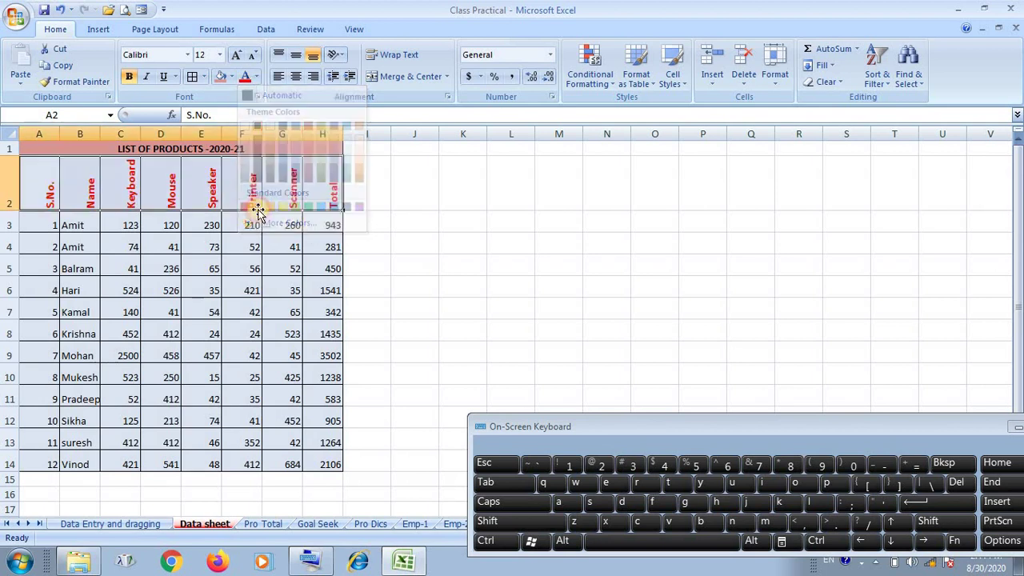
{"action": "left_click", "coordinate": [402, 237]}
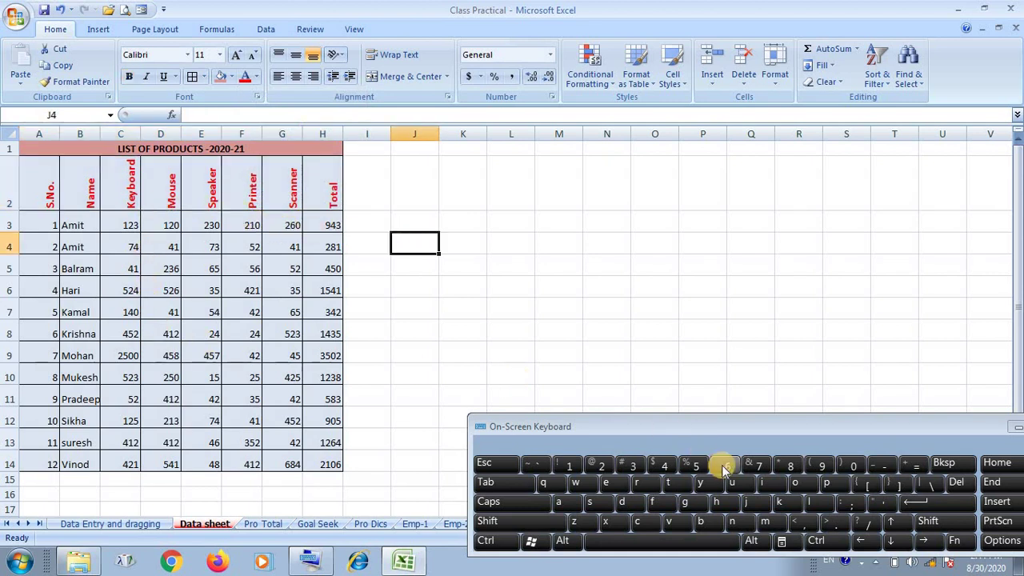
- Move the on-screen keyboard window fully into view beside the product table
{"action": "left_click_drag", "start_coordinate": [715, 437], "coordinate": [603, 366]}
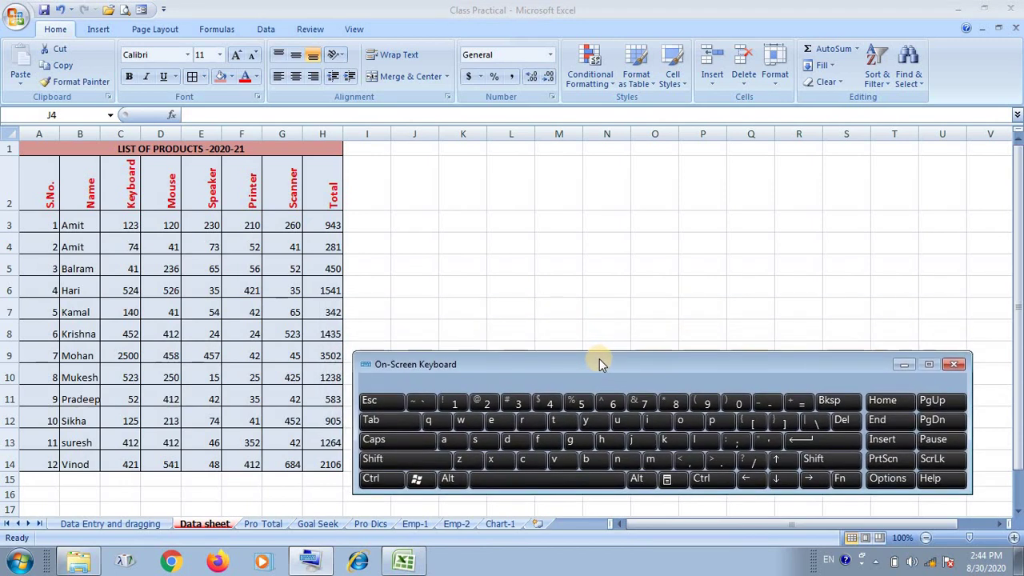